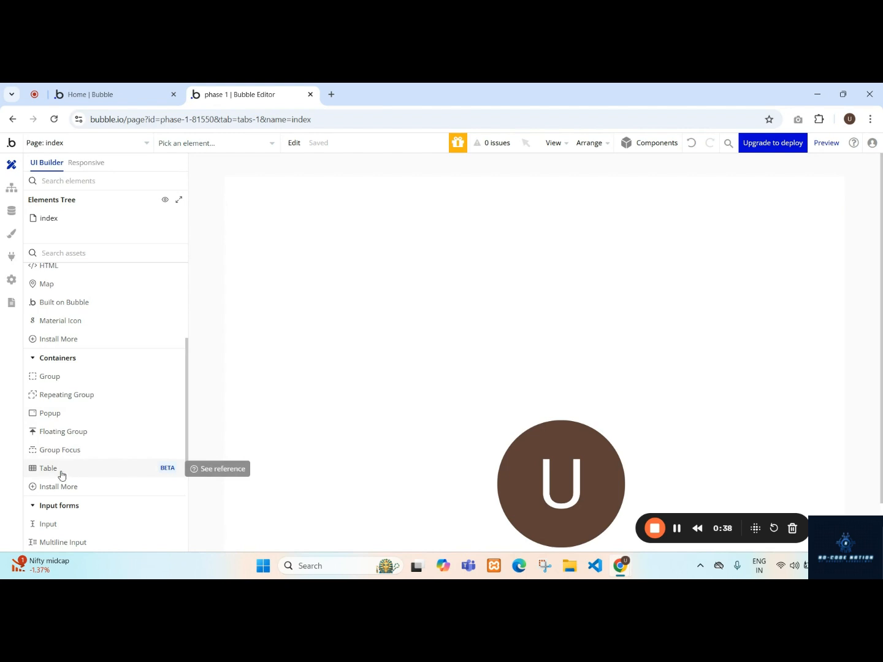
pyautogui.click(327, 343)
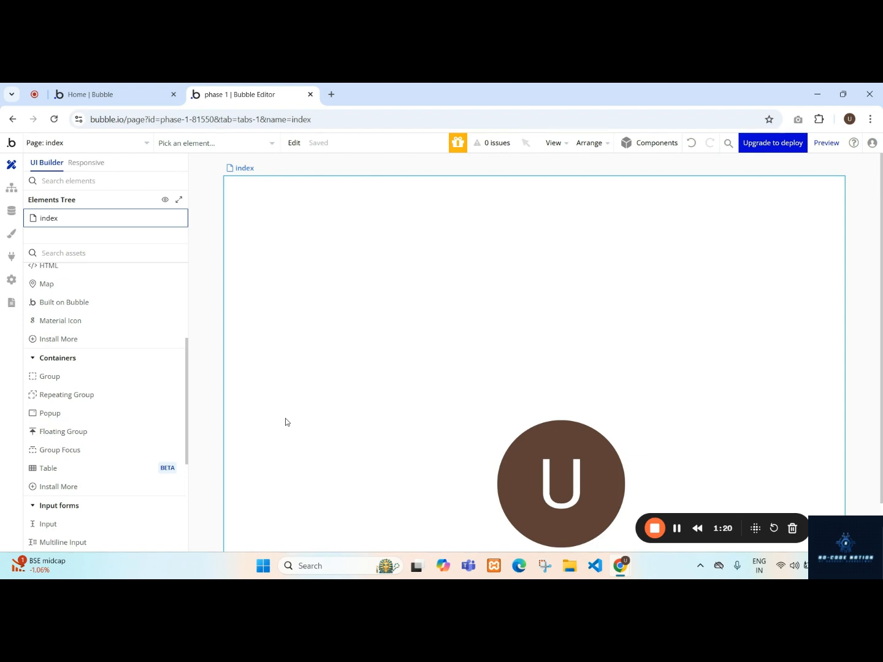
pyautogui.click(213, 323)
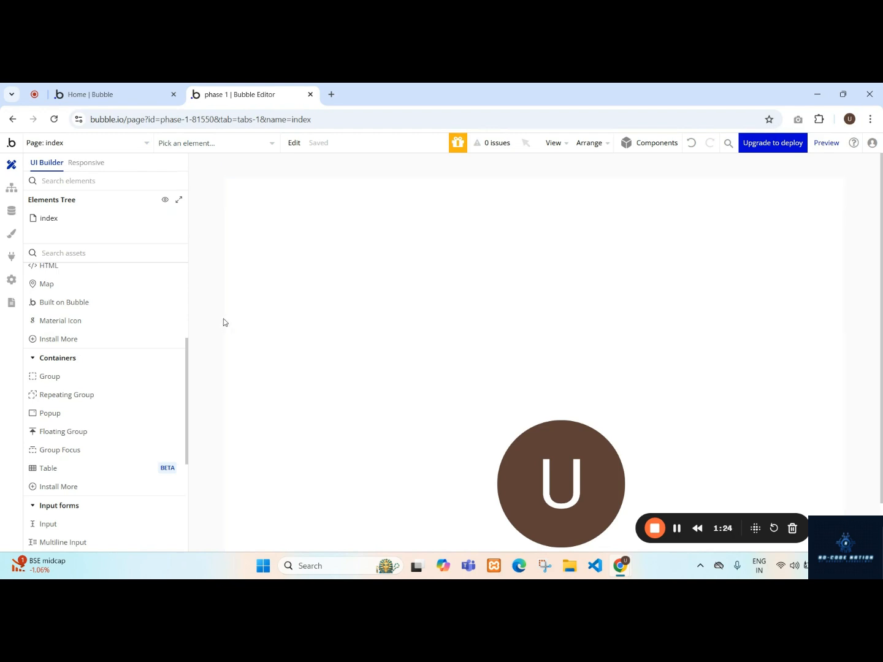
pyautogui.click(224, 321)
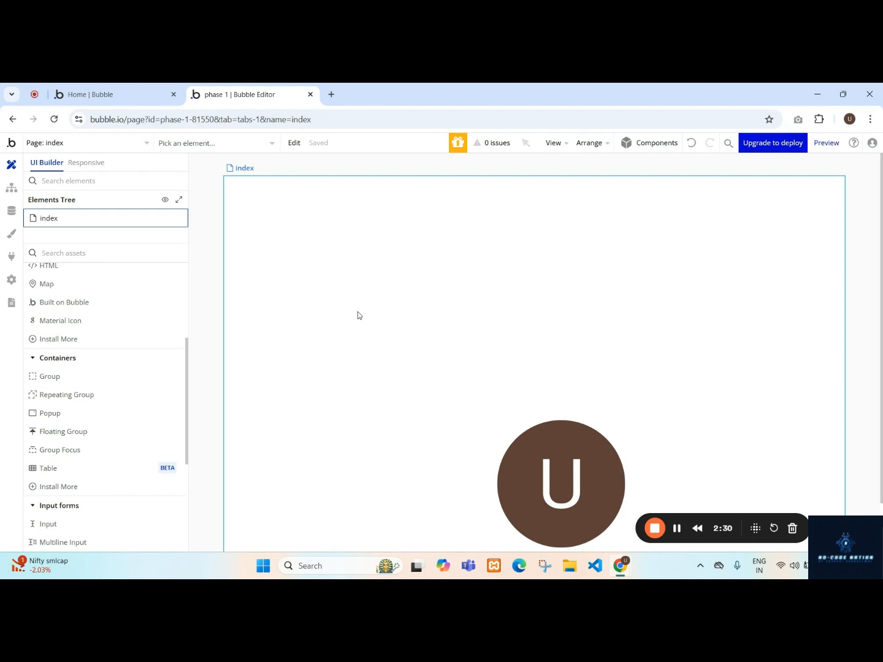
pyautogui.click(14, 265)
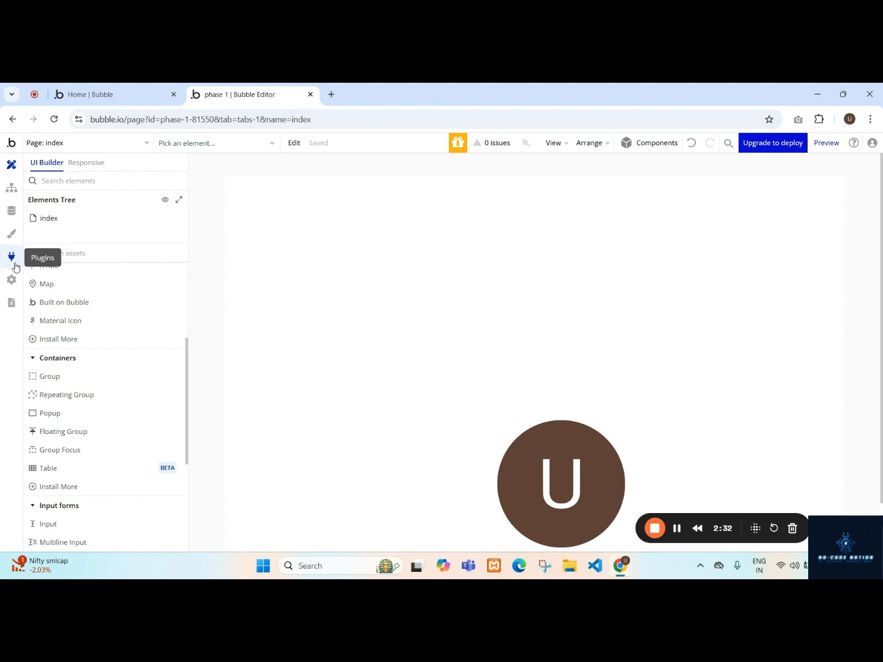
pyautogui.click(232, 246)
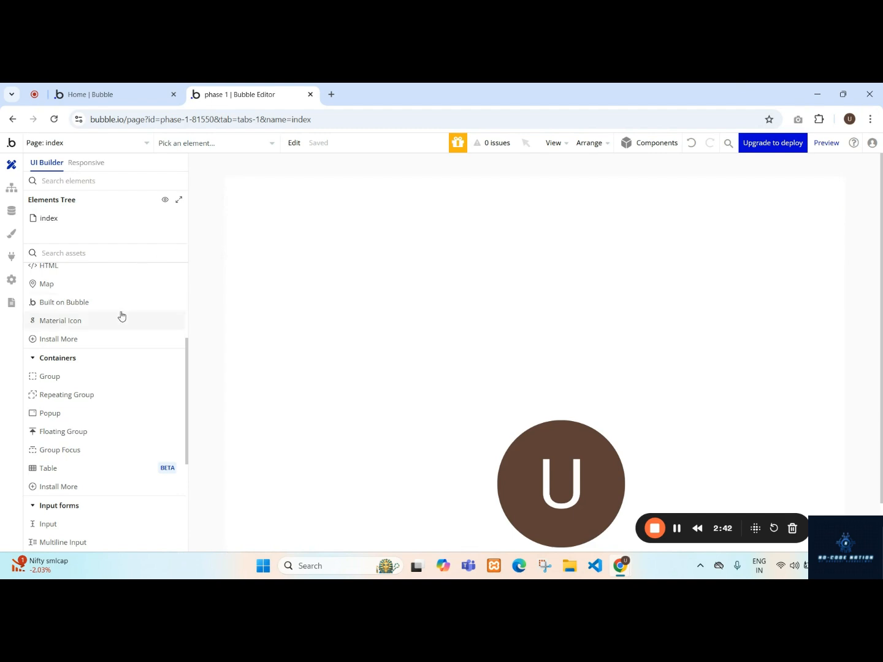
# - Add a Group container about 280 by 280 px to the index page at about X 165, Y 223
pyautogui.scroll(-1, 117, 321)
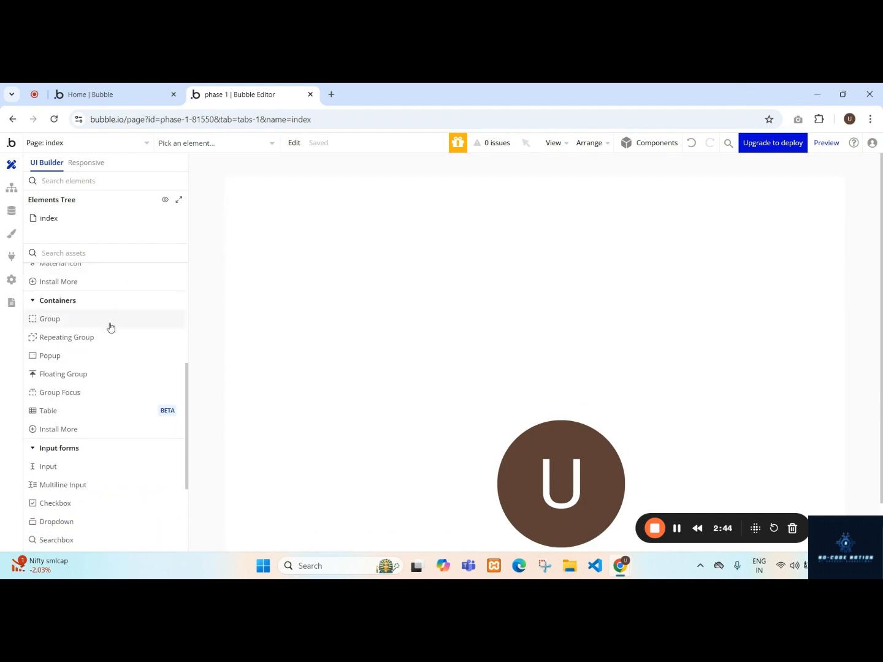
pyautogui.click(40, 327)
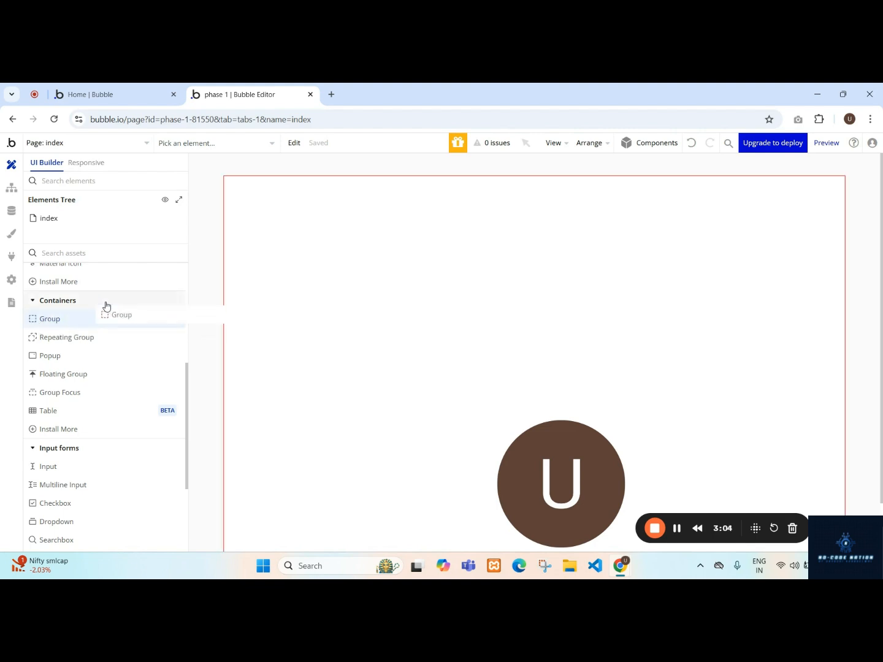
pyautogui.click(319, 306)
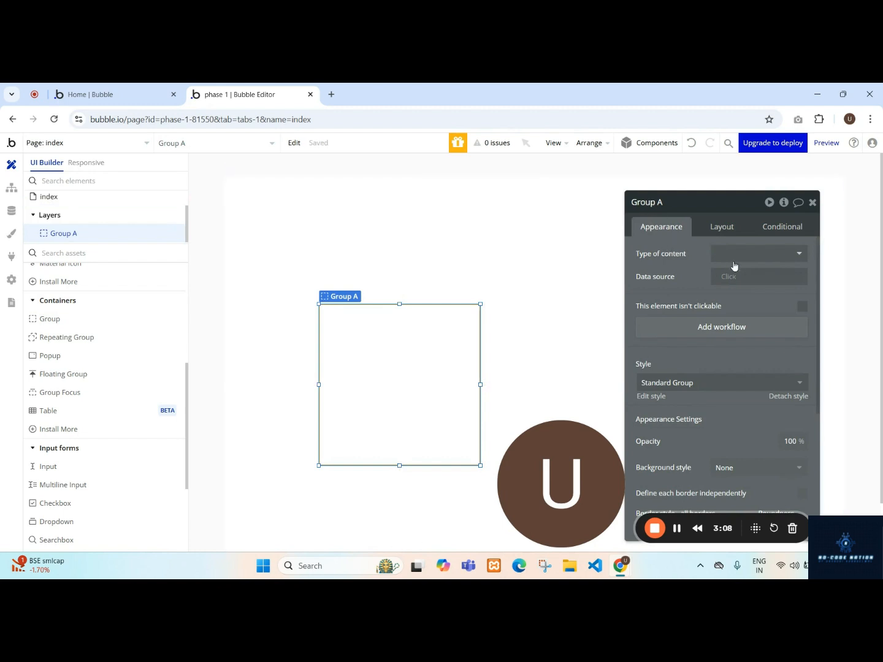
# - Try the Fixed and Align to parent container layouts on Group A and settle on Row
pyautogui.click(728, 237)
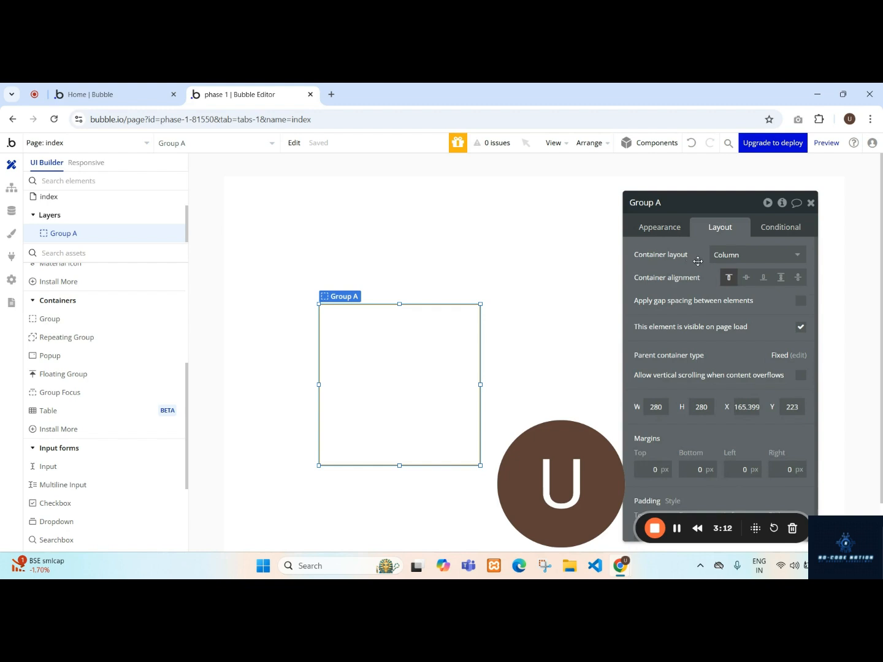
pyautogui.click(754, 255)
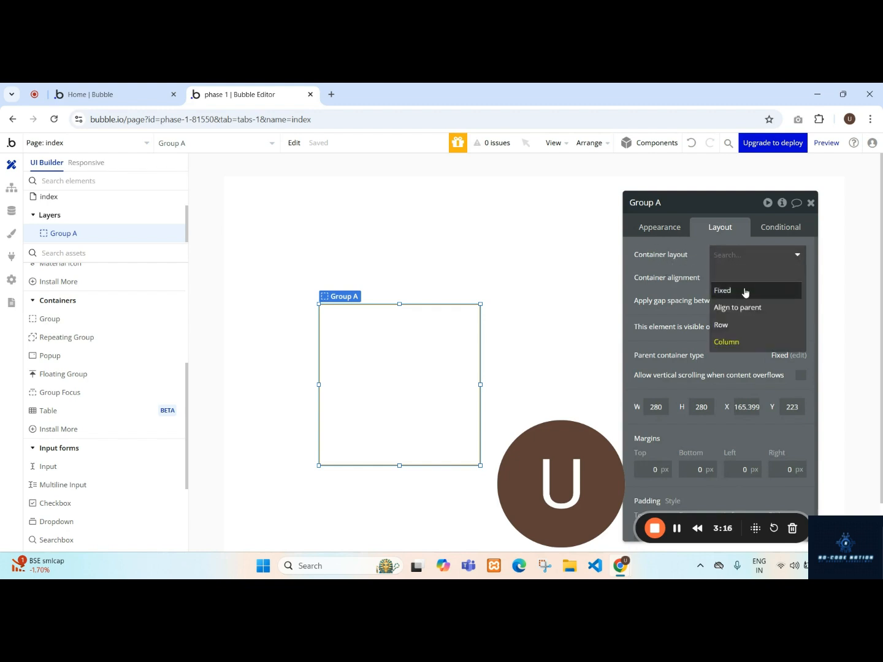
pyautogui.click(720, 290)
pyautogui.click(751, 252)
pyautogui.click(742, 306)
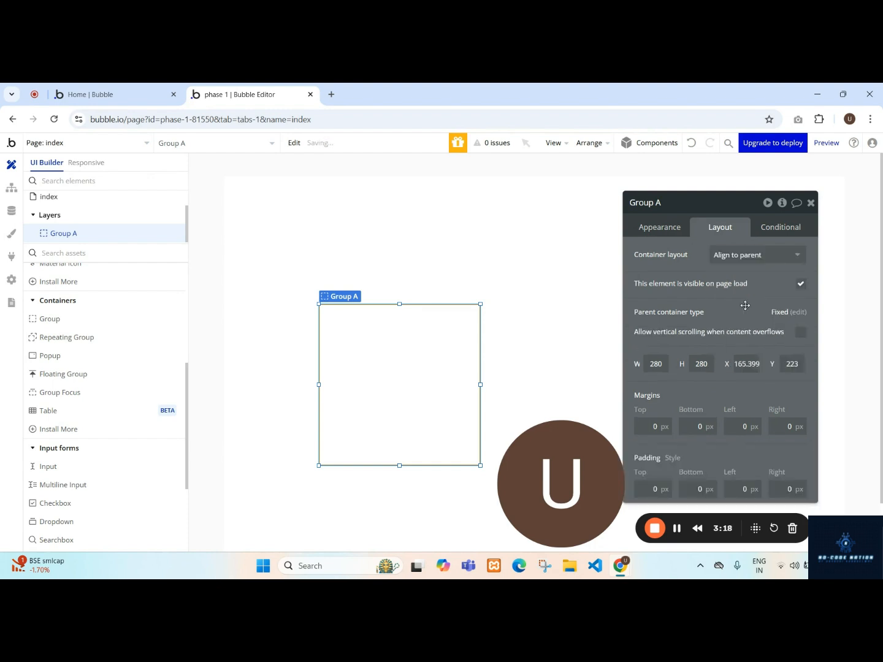
pyautogui.click(749, 257)
pyautogui.click(739, 325)
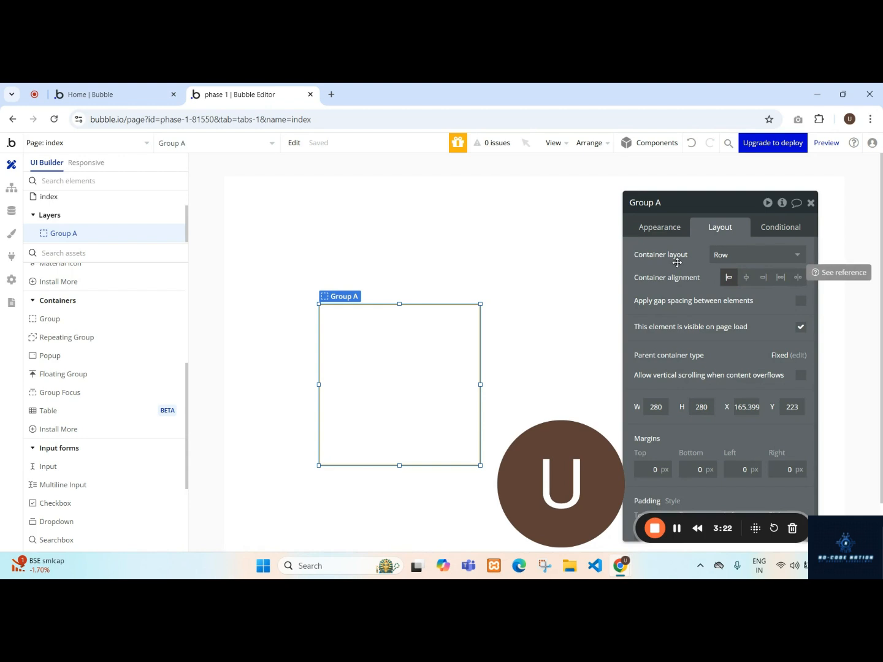
# - Select the index page and enlarge the elements tree area to show its layers
pyautogui.click(498, 254)
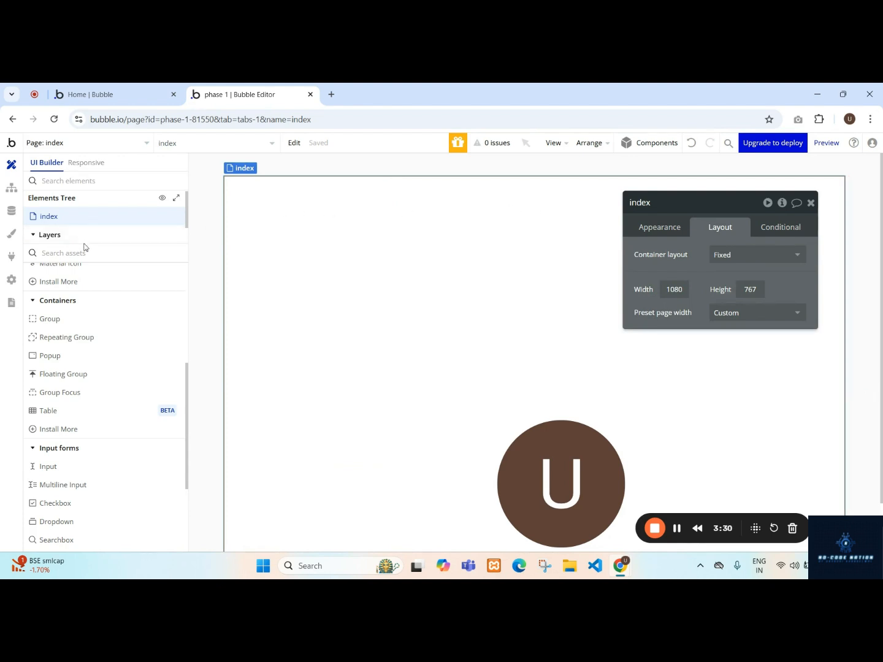
pyautogui.moveTo(85, 243); pyautogui.dragTo(104, 362)
pyautogui.moveTo(136, 219)
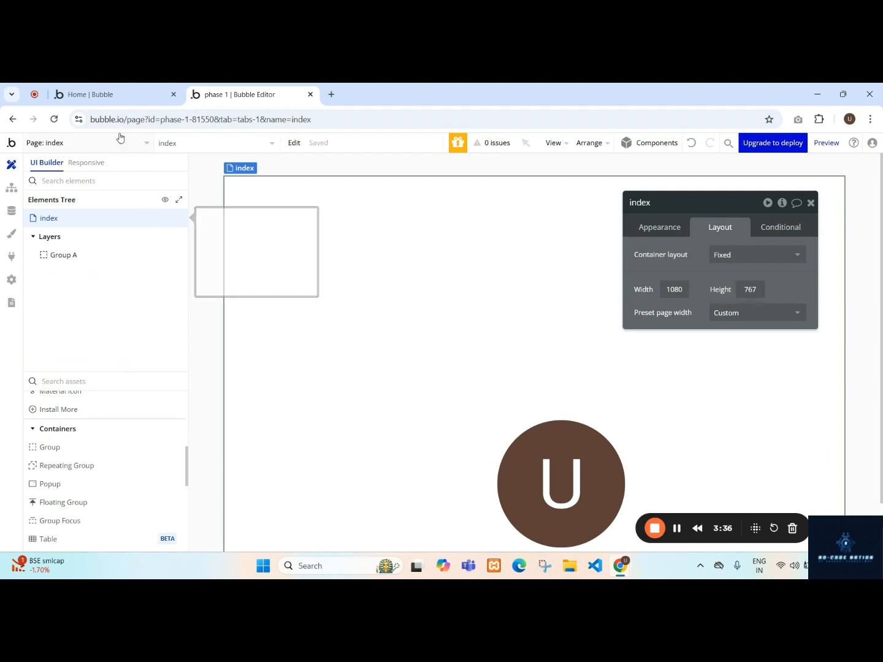
# - Preview the index page without the debug_mode=true parameter in its address, and return to the editor
pyautogui.click(828, 151)
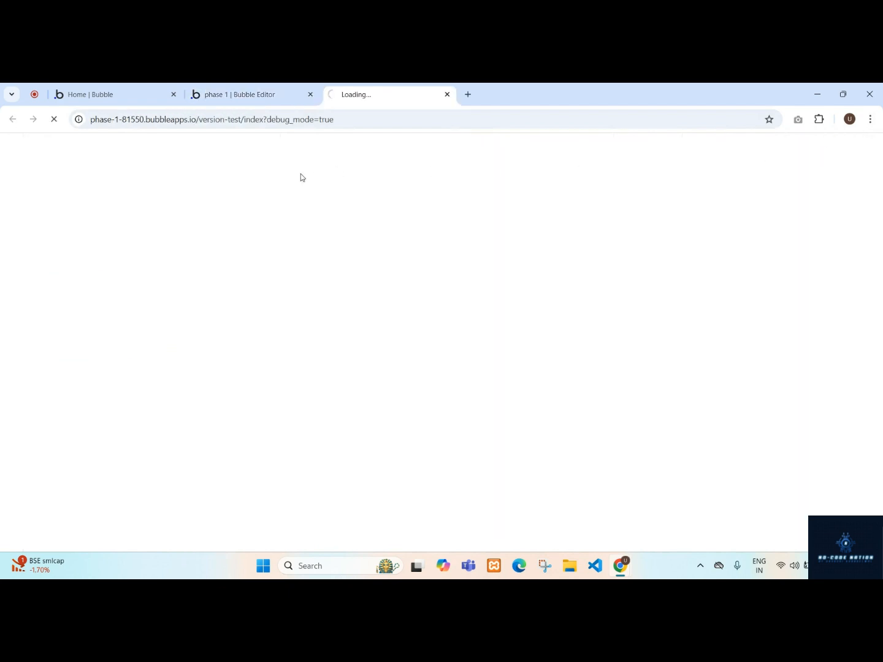
pyautogui.moveTo(265, 121); pyautogui.dragTo(471, 121)
pyautogui.press('BackSpace')
pyautogui.press('Return')
pyautogui.click(243, 90)
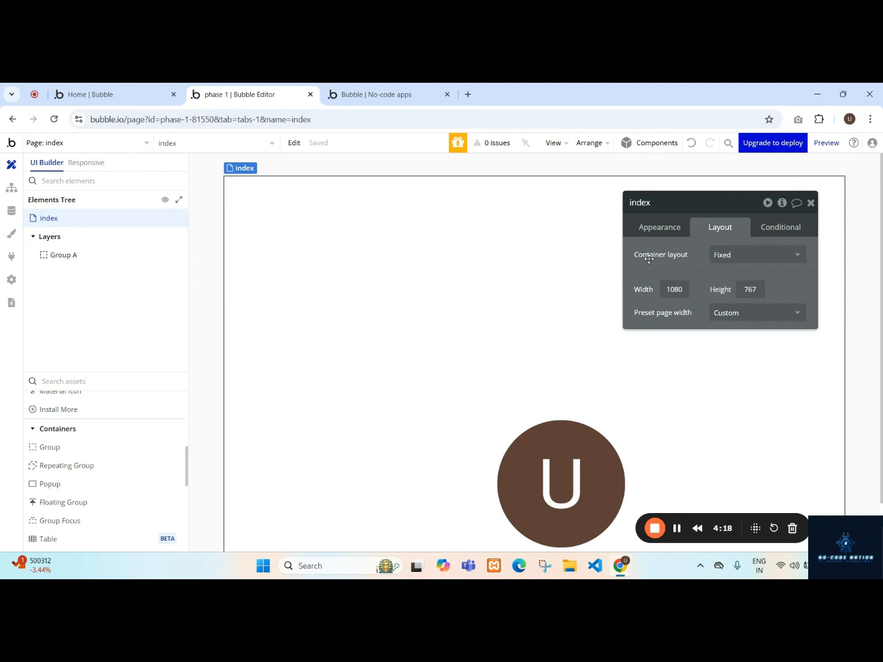
# - Set the index page's container layout to Column
pyautogui.moveTo(686, 255)
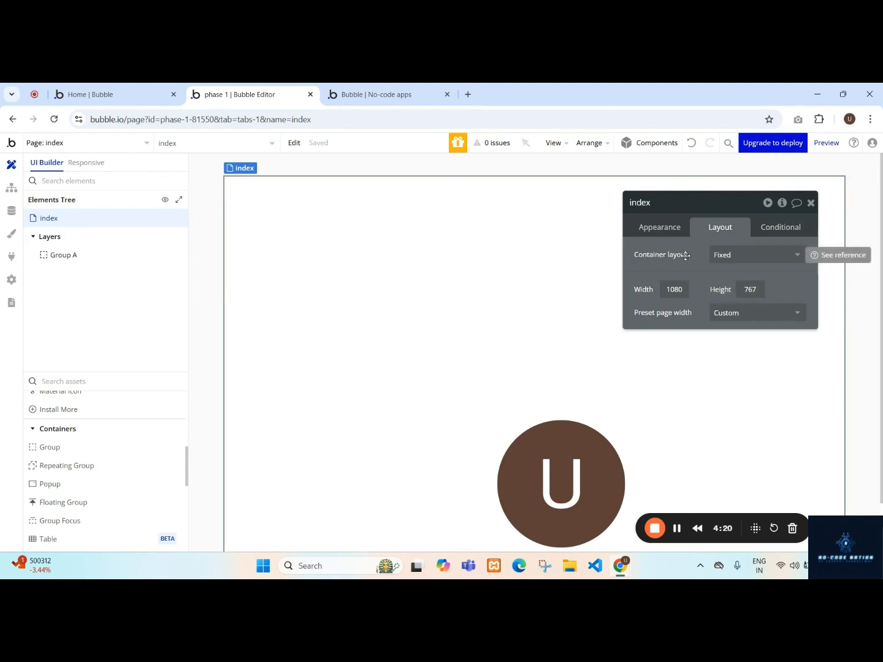
pyautogui.click(739, 262)
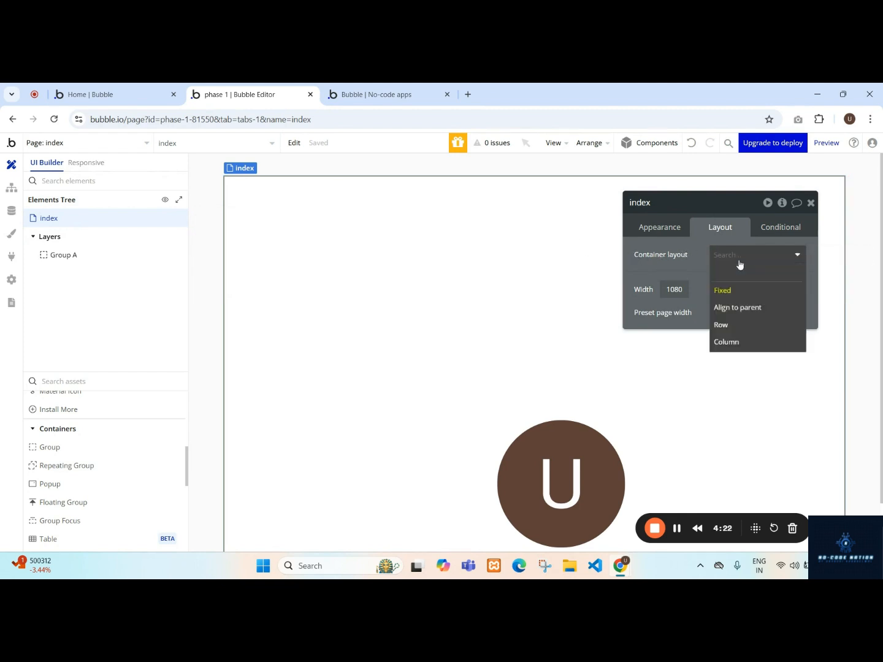
pyautogui.click(752, 346)
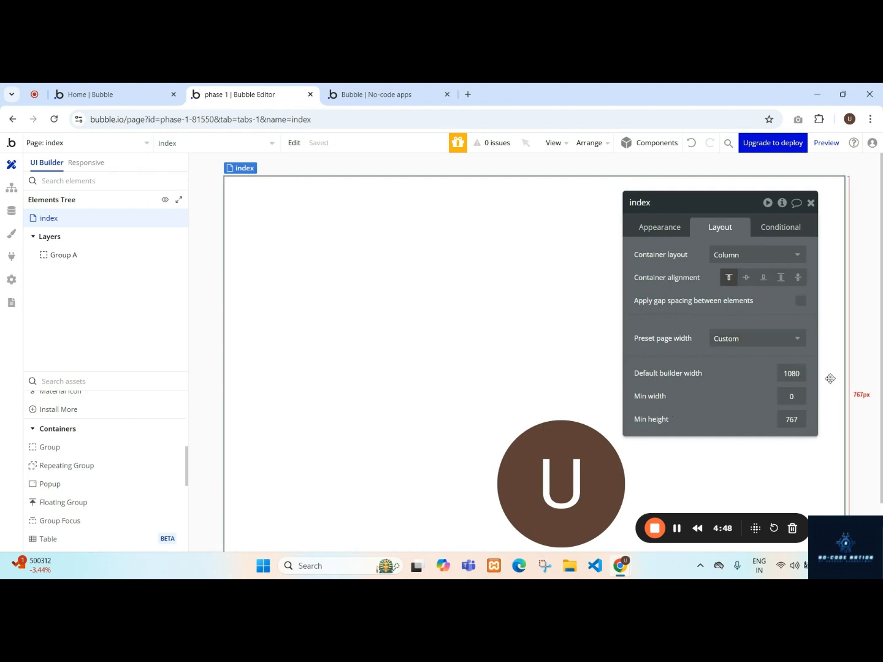
# - Give the index page a flat background color of #FFBFBF, keeping Flat color as the background style
pyautogui.click(657, 229)
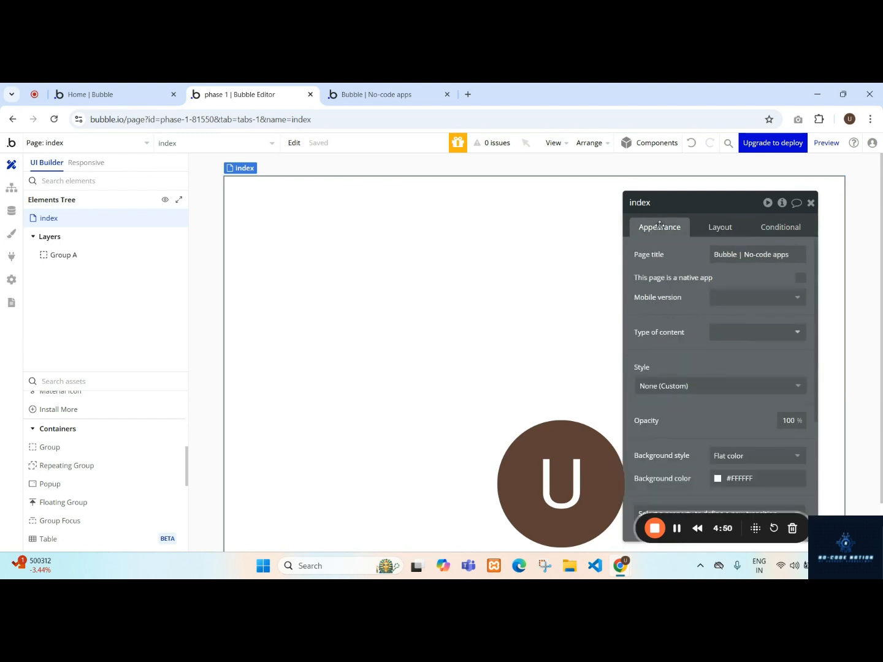
pyautogui.scroll(-3, 704, 341)
pyautogui.click(740, 282)
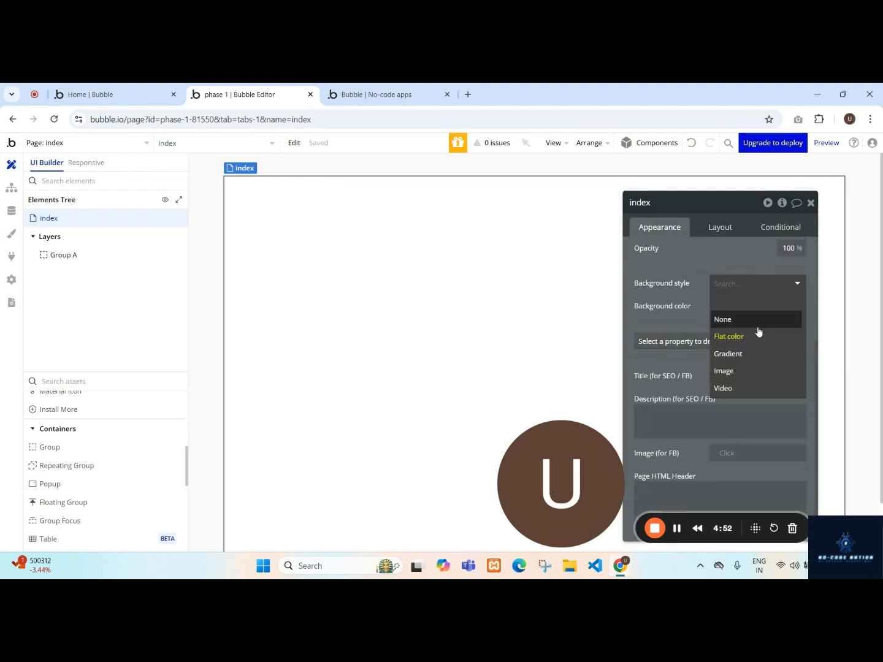
pyautogui.click(734, 344)
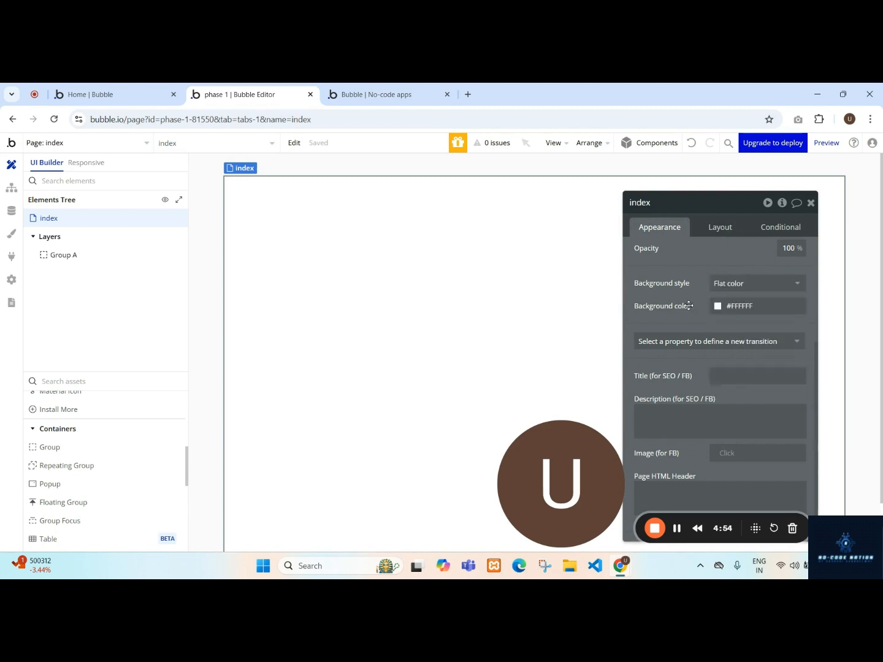
pyautogui.click(717, 308)
pyautogui.moveTo(760, 359); pyautogui.dragTo(739, 315)
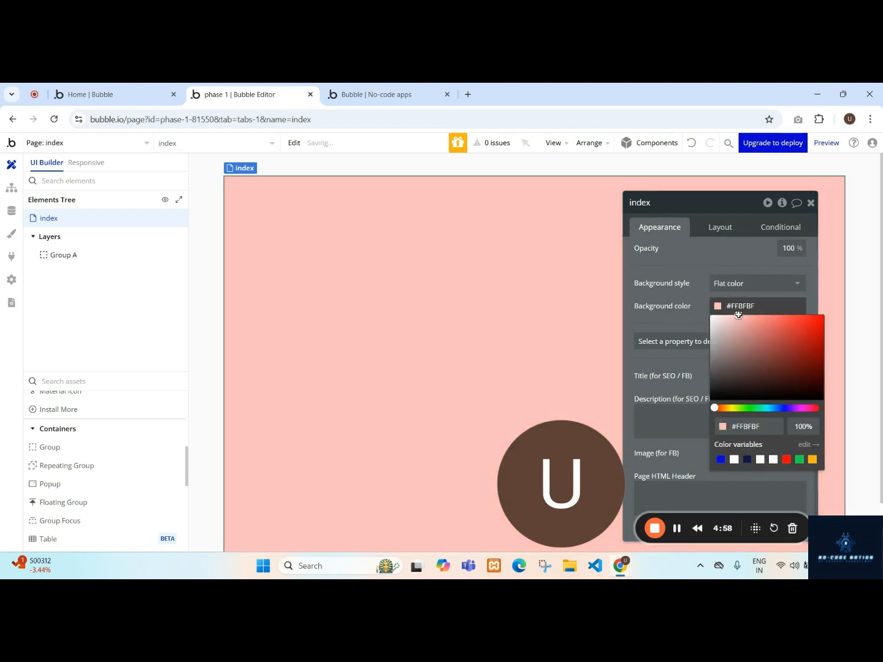
pyautogui.click(691, 317)
# - Review the index page's available transition properties and its layout, conditional and appearance settings
pyautogui.scroll(-1, 682, 301)
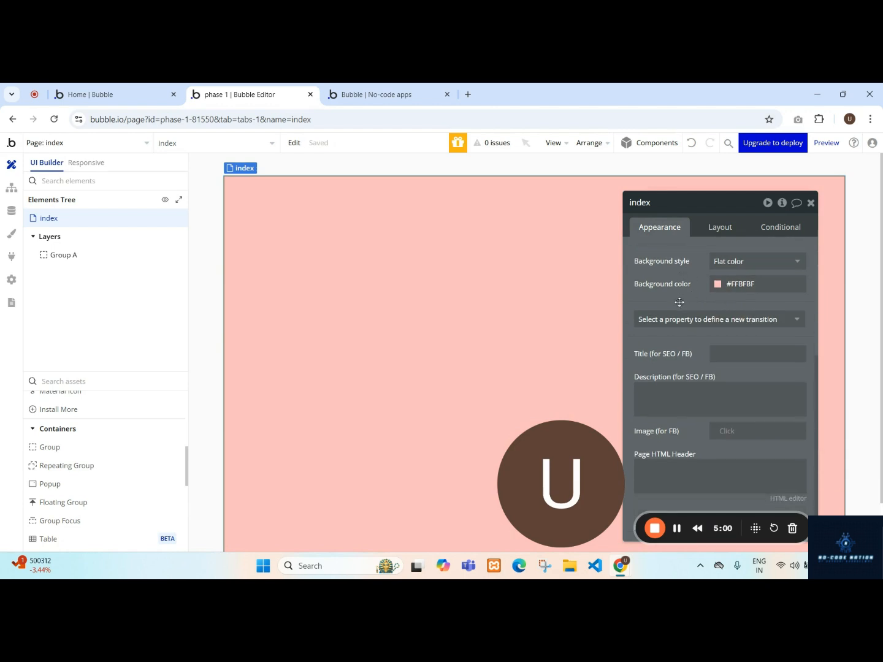
pyautogui.click(695, 325)
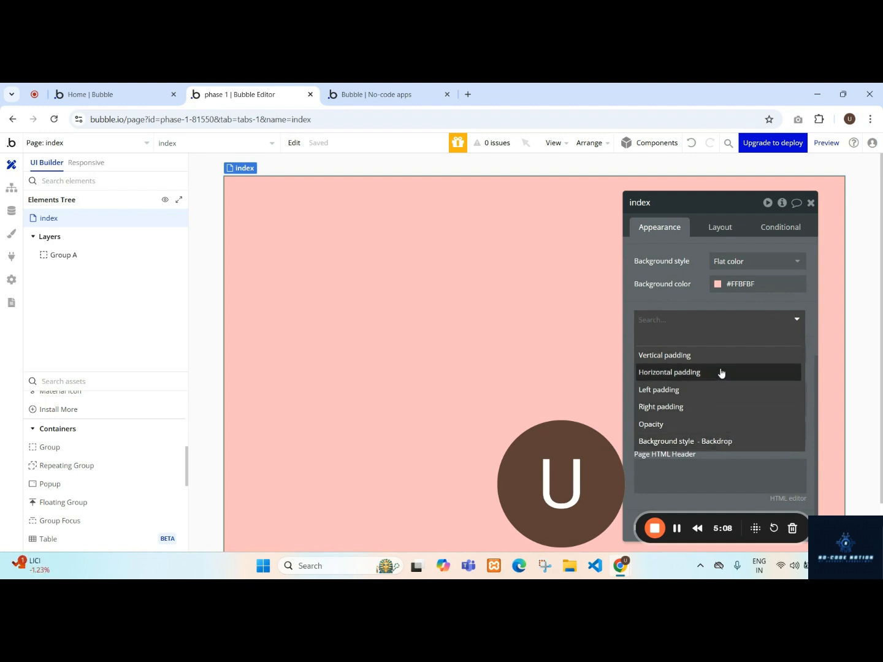
pyautogui.click(681, 292)
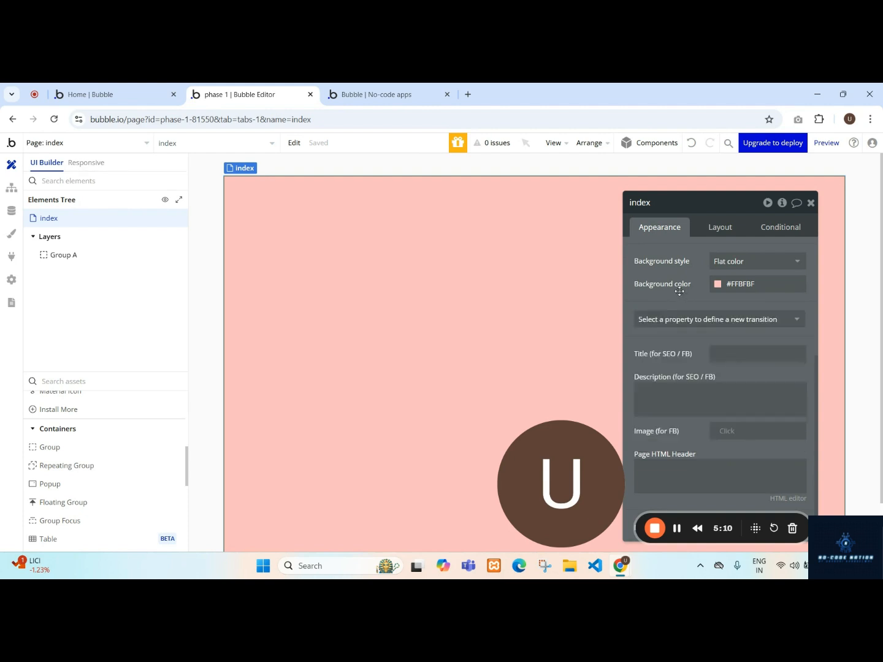
pyautogui.click(713, 226)
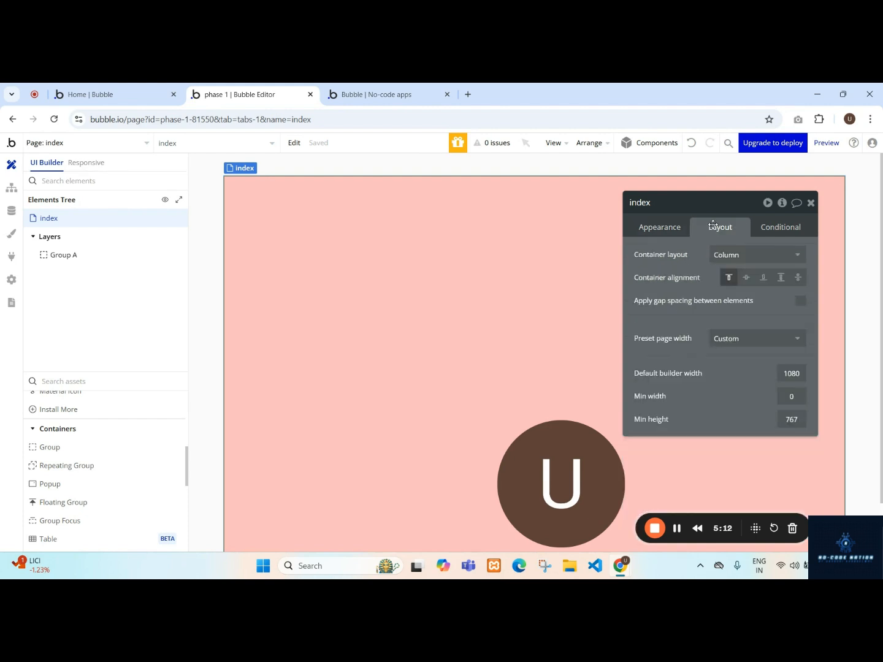
pyautogui.click(765, 231)
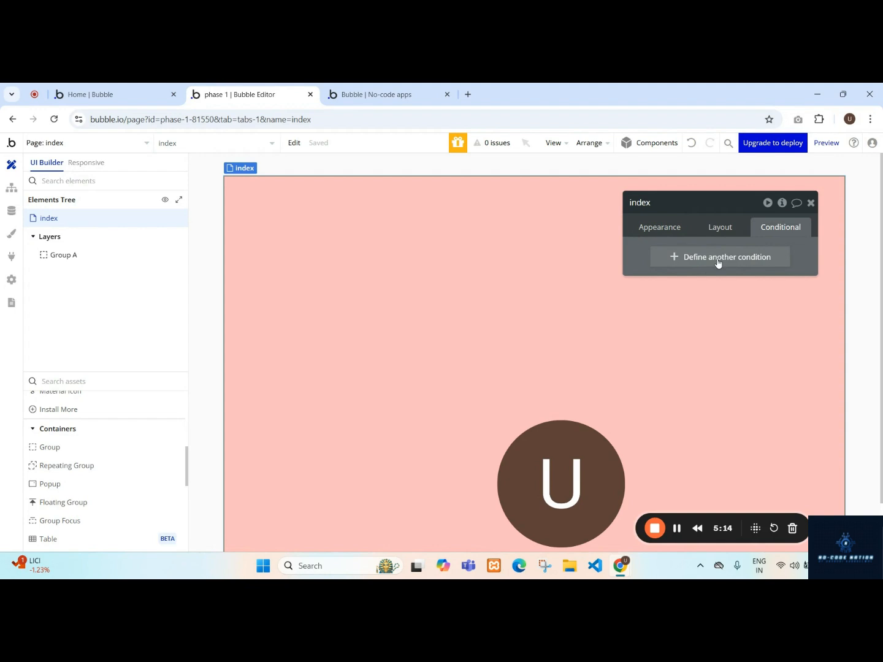
pyautogui.click(669, 232)
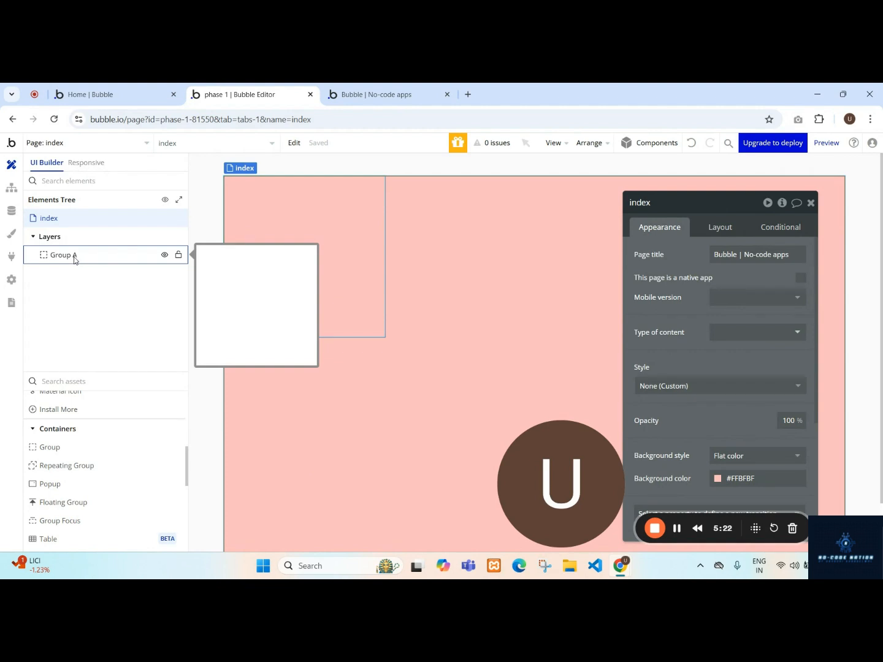
# - Try centre and right alignments on Group A, ending with right container alignment and left horizontal alignment within the page
pyautogui.click(295, 210)
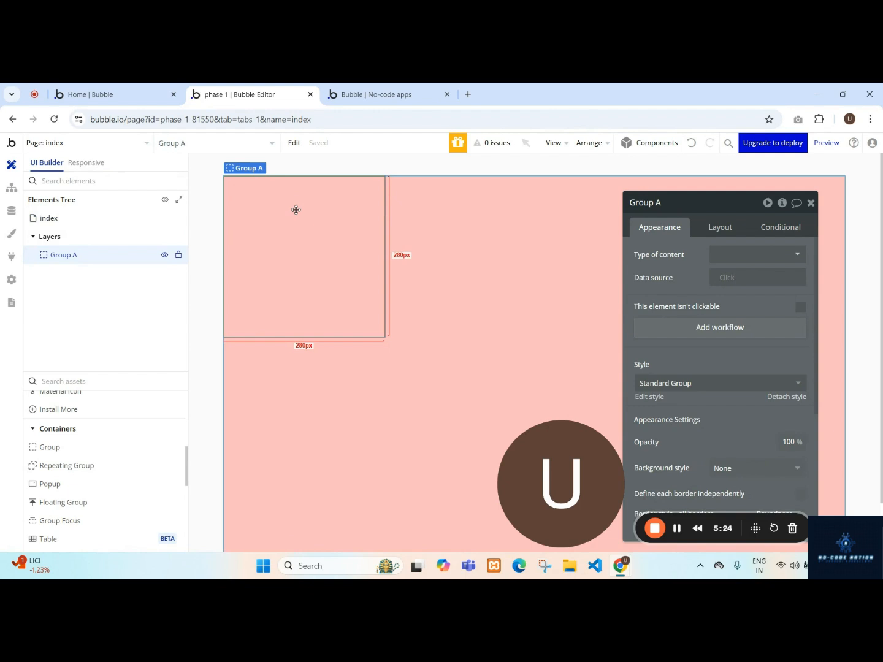
pyautogui.click(721, 227)
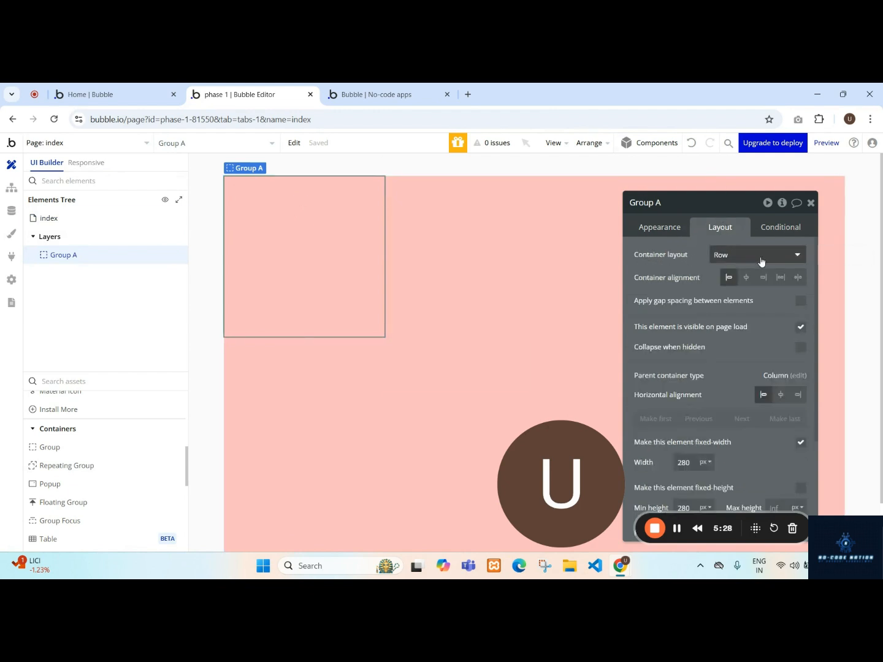
pyautogui.click(746, 279)
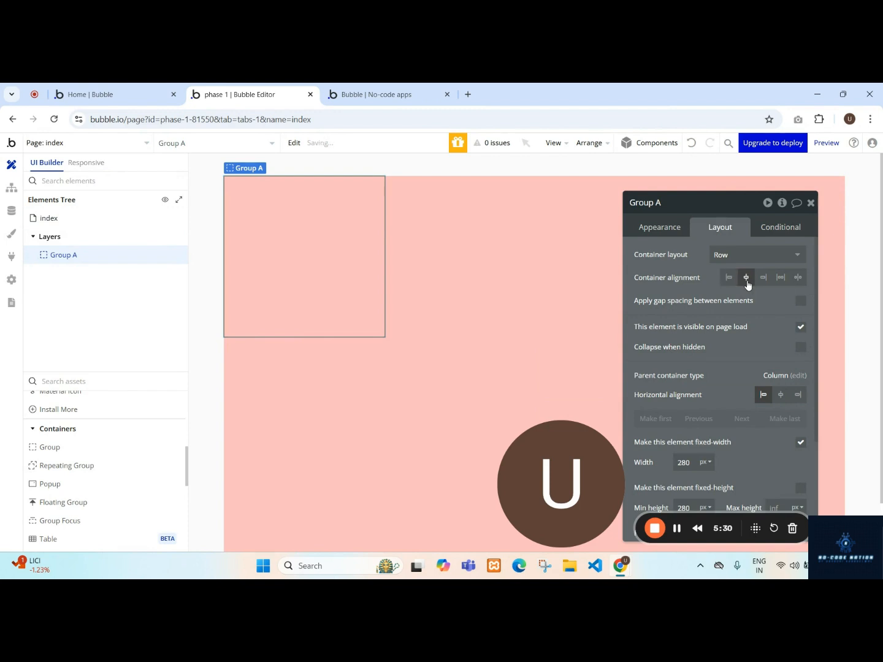
pyautogui.click(780, 395)
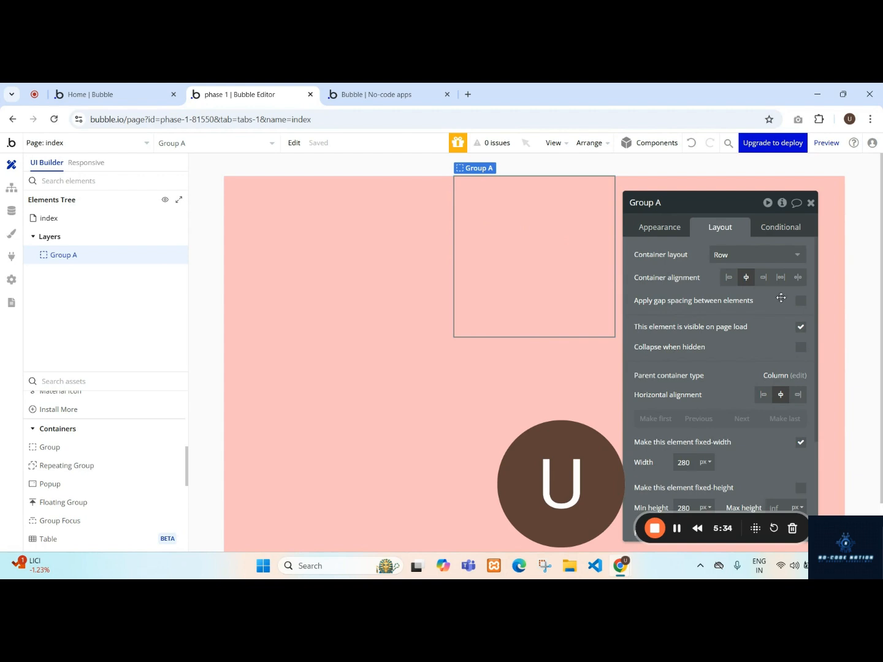
pyautogui.click(764, 277)
pyautogui.click(799, 394)
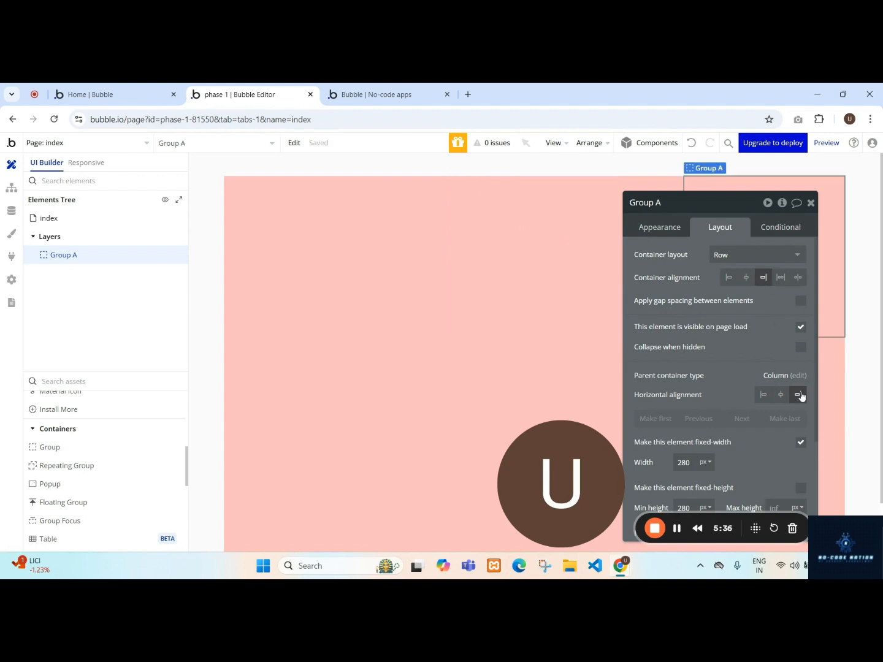
pyautogui.click(764, 396)
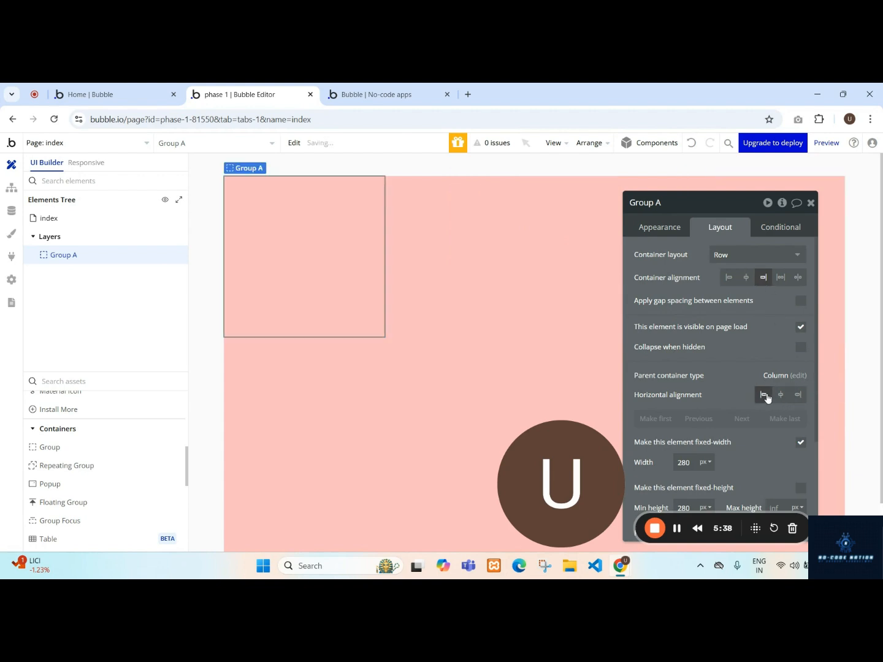
# - Centre Group A horizontally within the page, make it not fixed-width, and leave fit width to content off
pyautogui.click(780, 400)
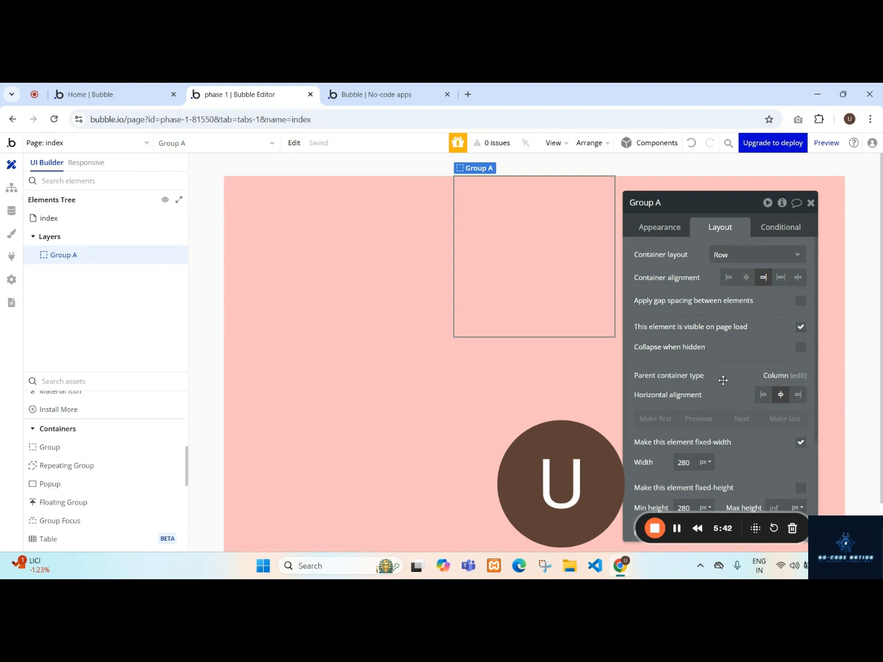
pyautogui.scroll(-2, 721, 379)
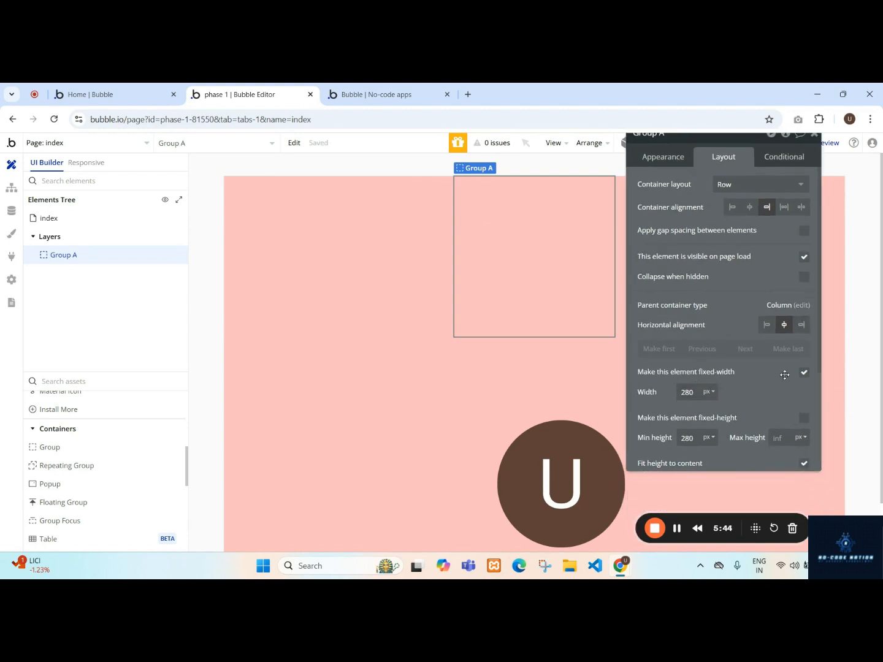
pyautogui.click(803, 372)
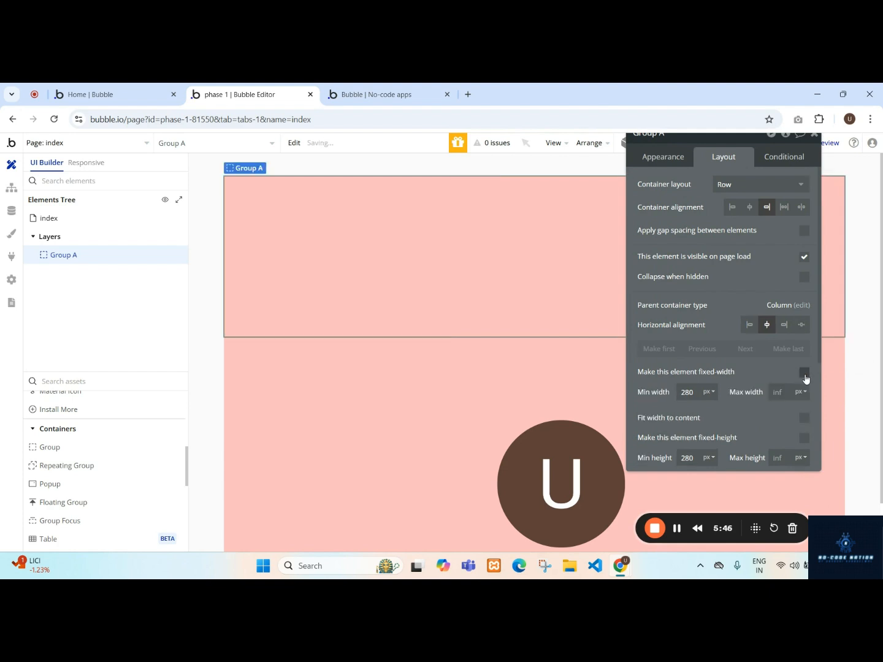
pyautogui.click(805, 420)
pyautogui.click(804, 420)
# - Add a Text element inside Group A
pyautogui.moveTo(66, 379); pyautogui.dragTo(57, 288)
pyautogui.scroll(-2, 92, 448)
pyautogui.scroll(3, 108, 417)
pyautogui.scroll(4, 109, 417)
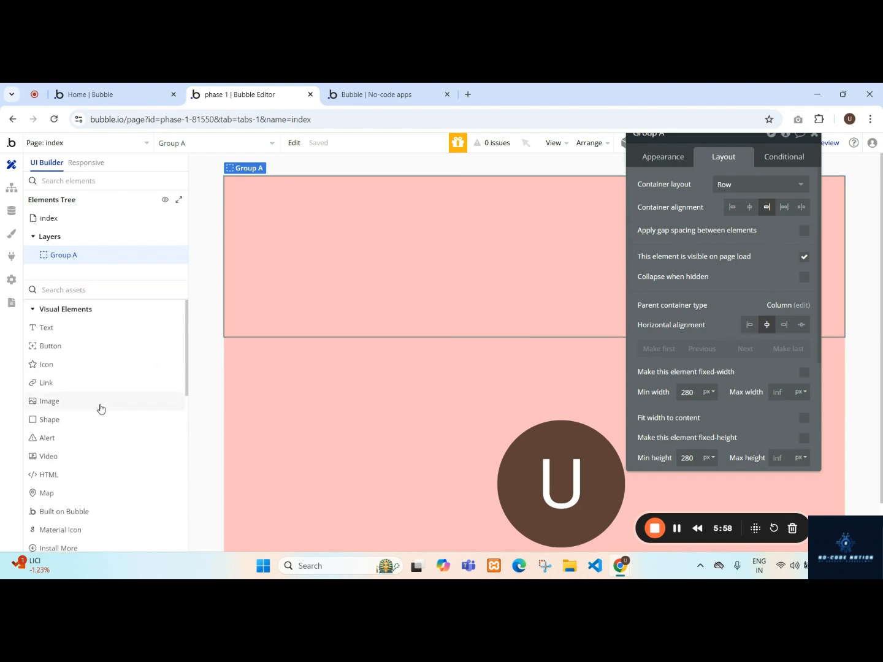
pyautogui.moveTo(55, 331); pyautogui.dragTo(276, 261)
pyautogui.click(695, 186)
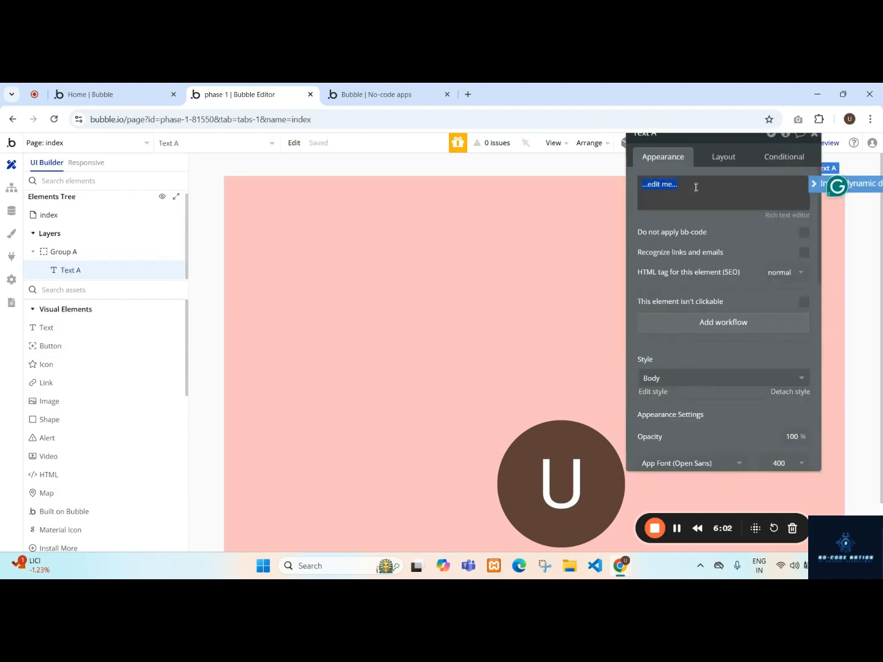
# - Examine the new text element's placement within Group A and its layout settings
pyautogui.click(290, 221)
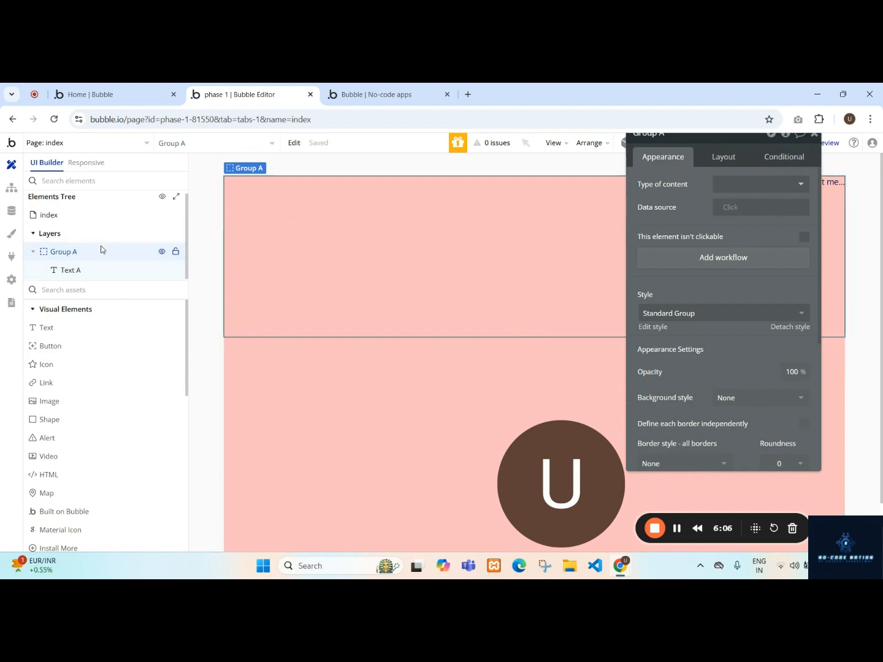
pyautogui.click(85, 273)
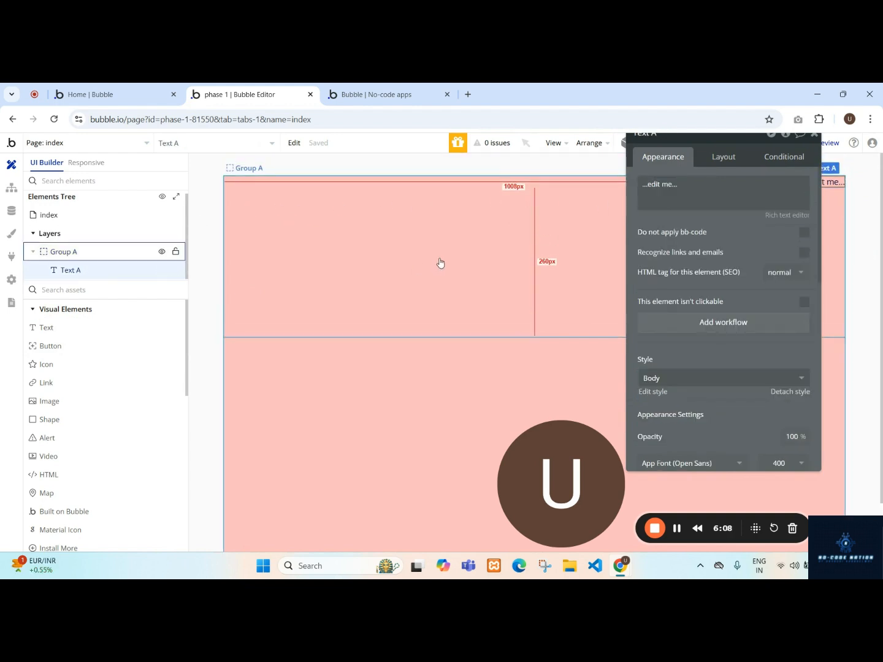
pyautogui.moveTo(738, 239); pyautogui.dragTo(612, 282)
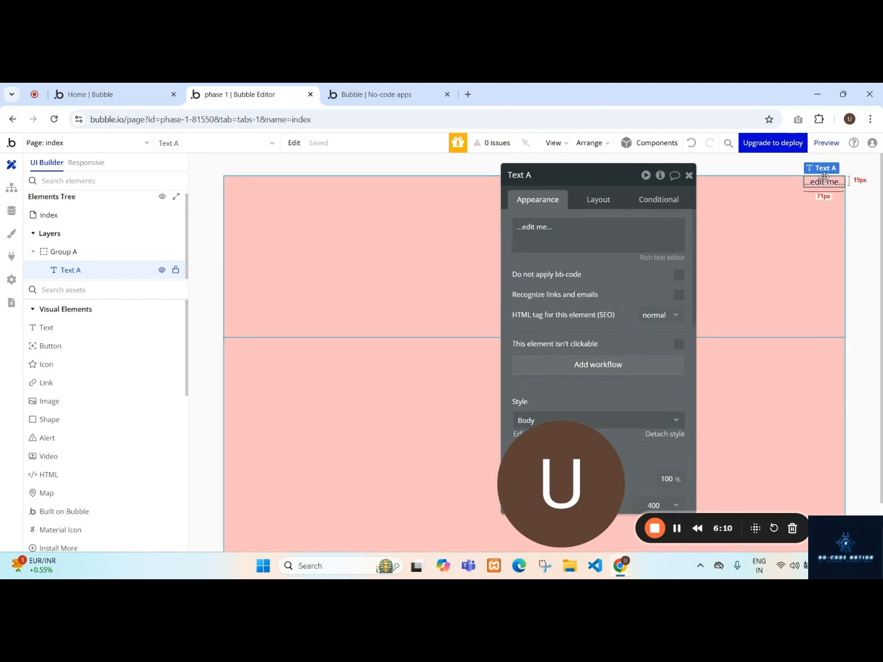
pyautogui.click(601, 198)
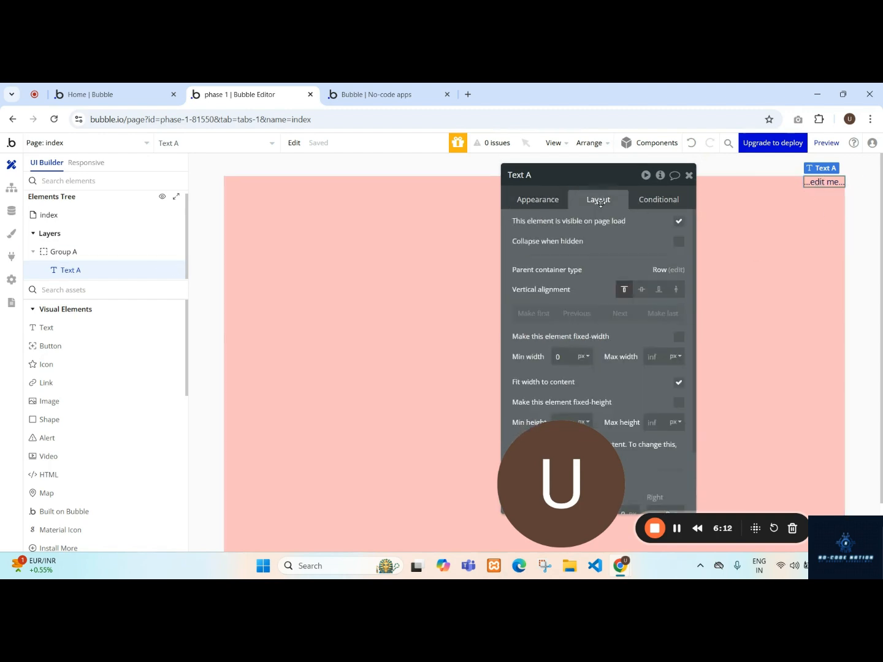
pyautogui.click(537, 202)
pyautogui.click(428, 205)
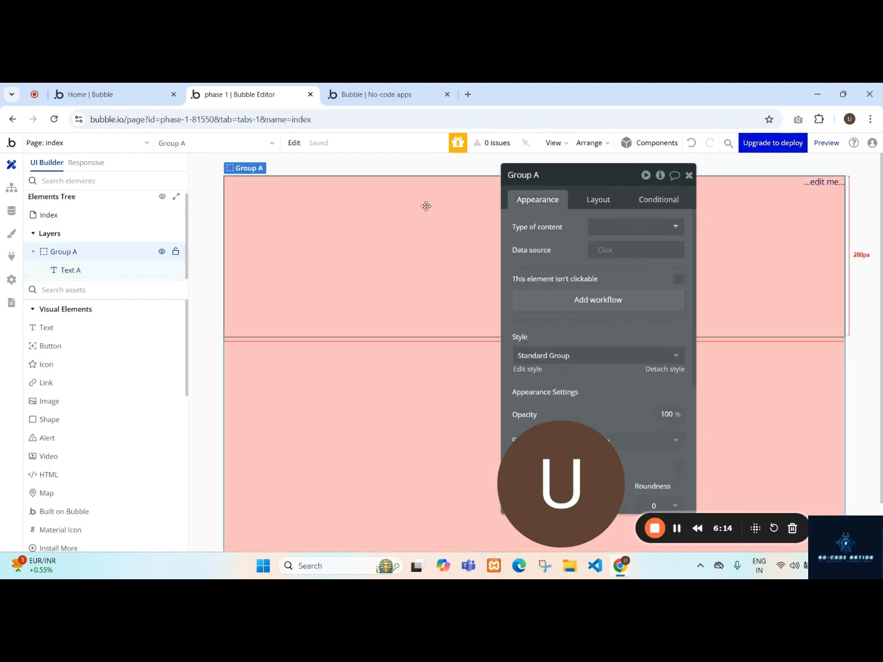
# - Try left and centre container alignment on Group A, ending with left alignment
pyautogui.click(576, 202)
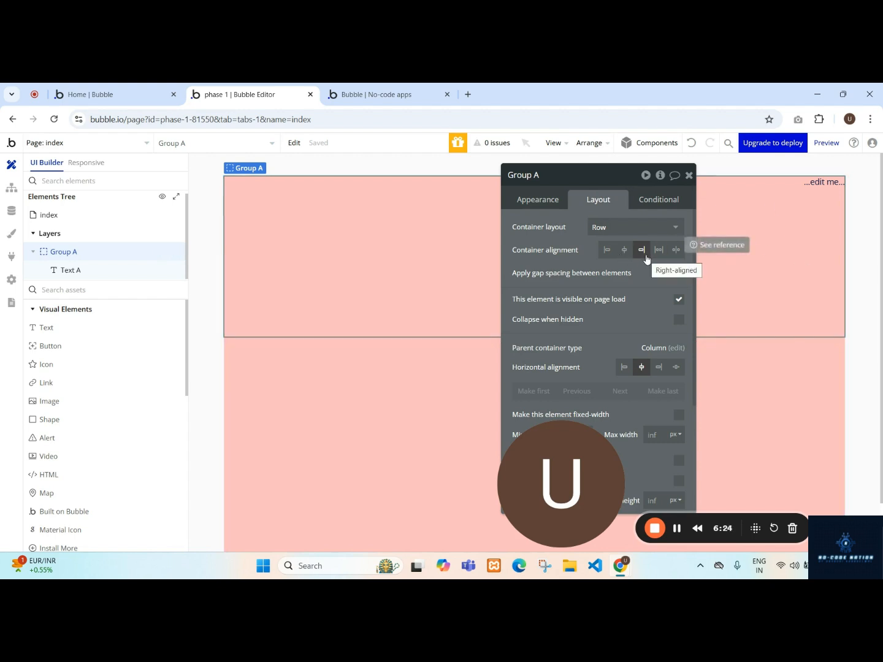
pyautogui.click(608, 251)
pyautogui.click(624, 250)
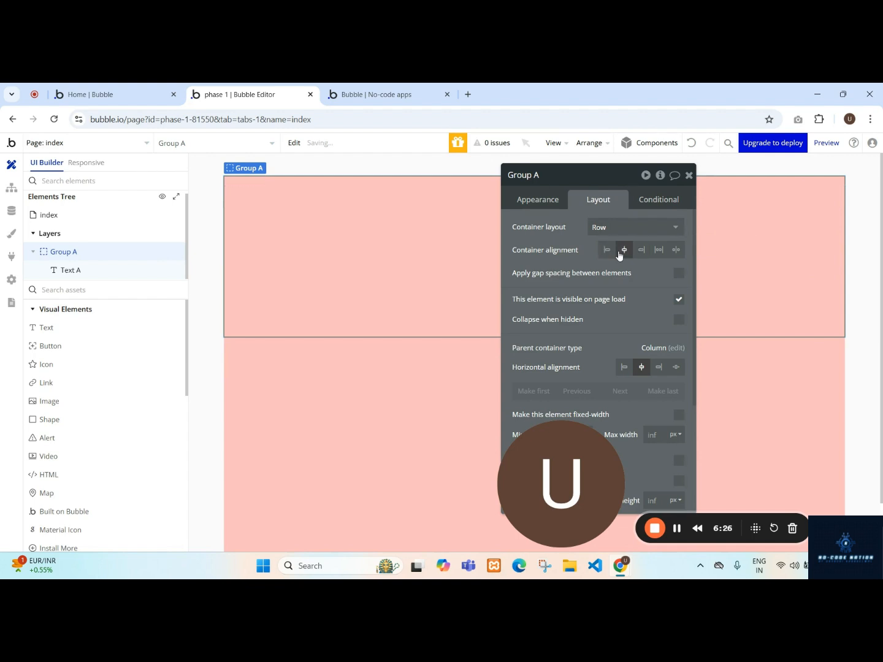
pyautogui.click(610, 251)
pyautogui.moveTo(617, 291); pyautogui.dragTo(735, 301)
# - Change the content of the text element in Group A to "Hello World"
pyautogui.click(246, 185)
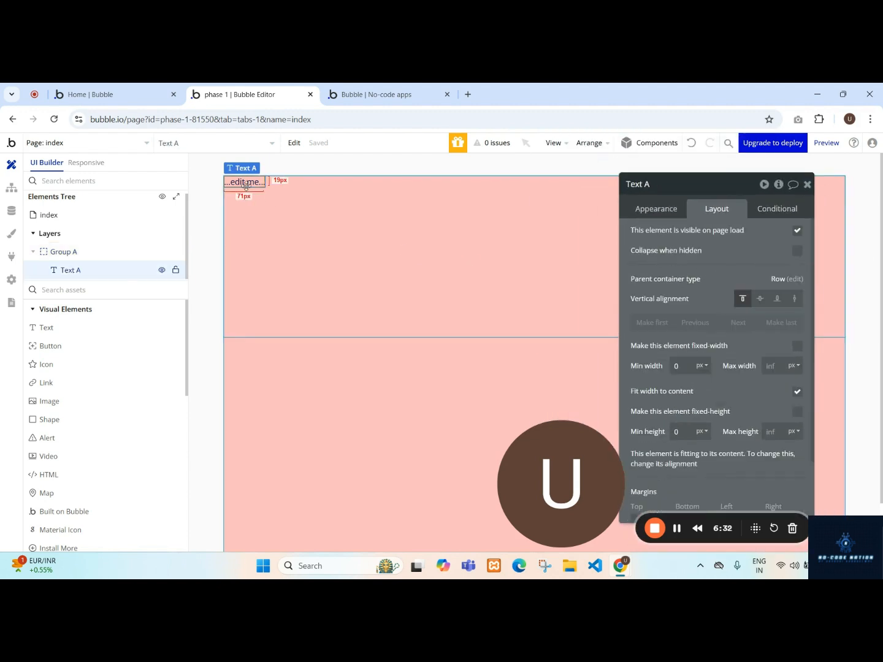
pyautogui.click(662, 210)
pyautogui.click(700, 248)
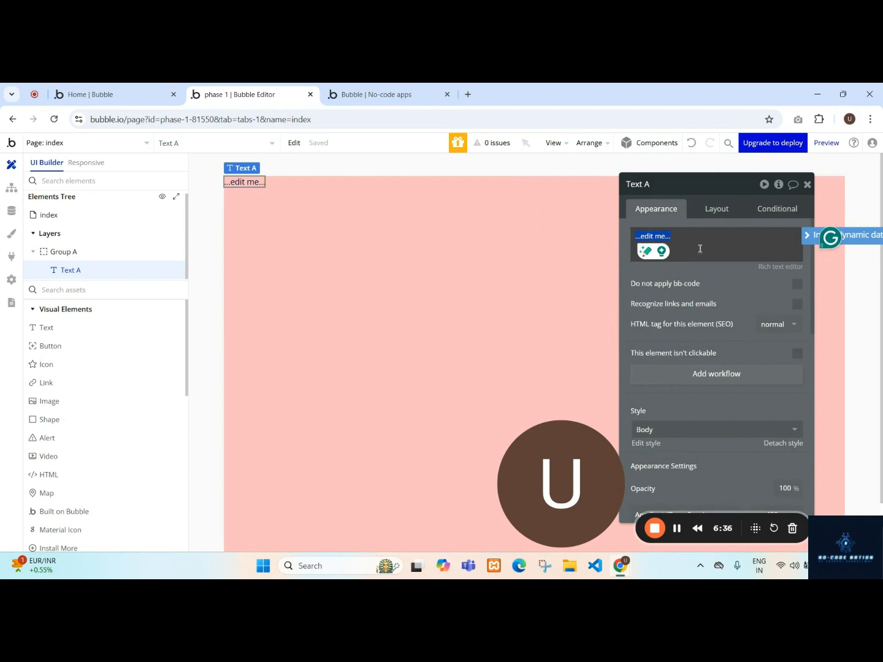
pyautogui.write('Hello Wi')
pyautogui.press('BackSpace')
pyautogui.write('orld')
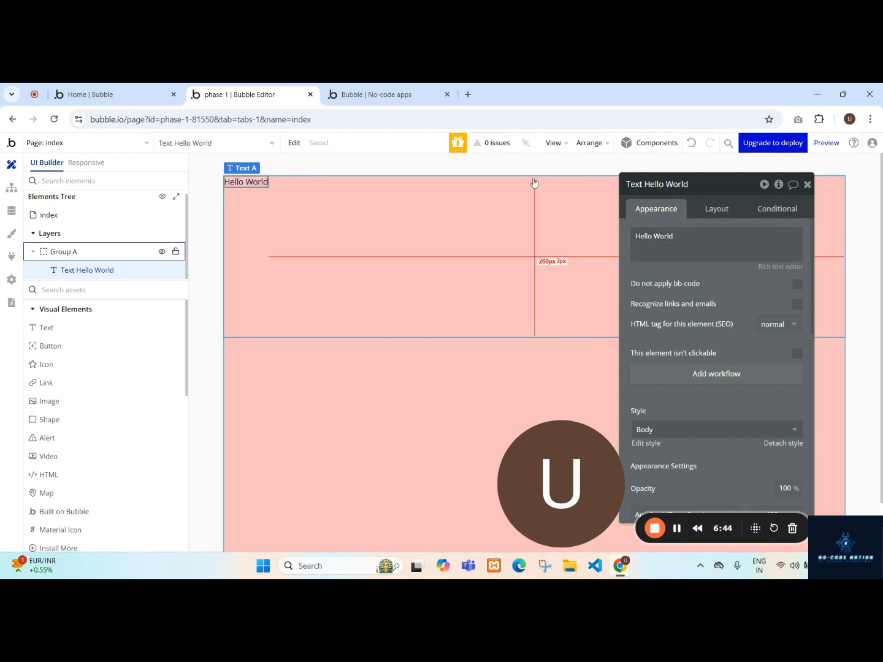
# - Set Group A's container alignment to centre
pyautogui.click(731, 214)
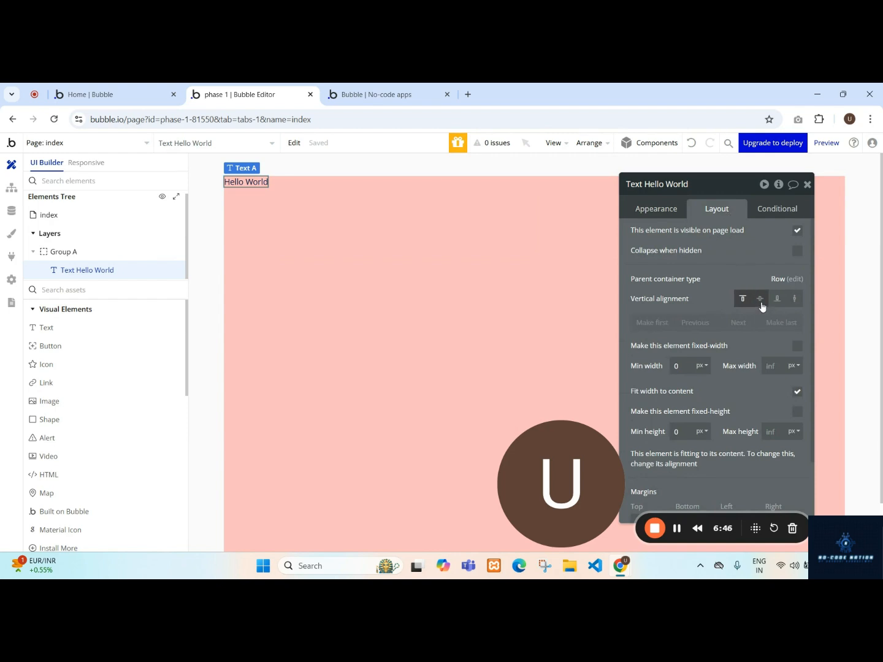
pyautogui.click(255, 211)
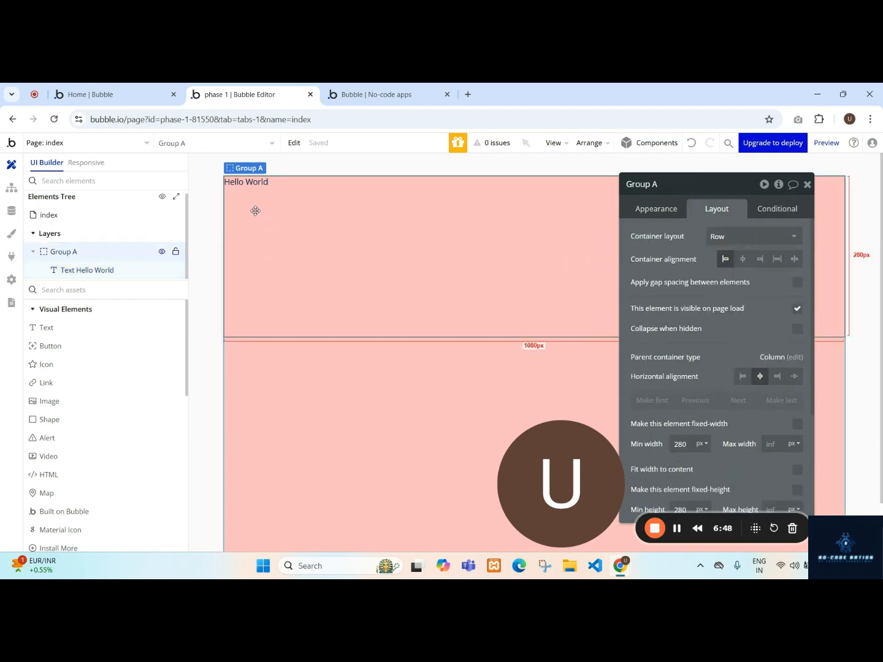
pyautogui.click(744, 260)
# - Format the Hello World text with a font size of 24 px and a font weight of 700
pyautogui.click(543, 184)
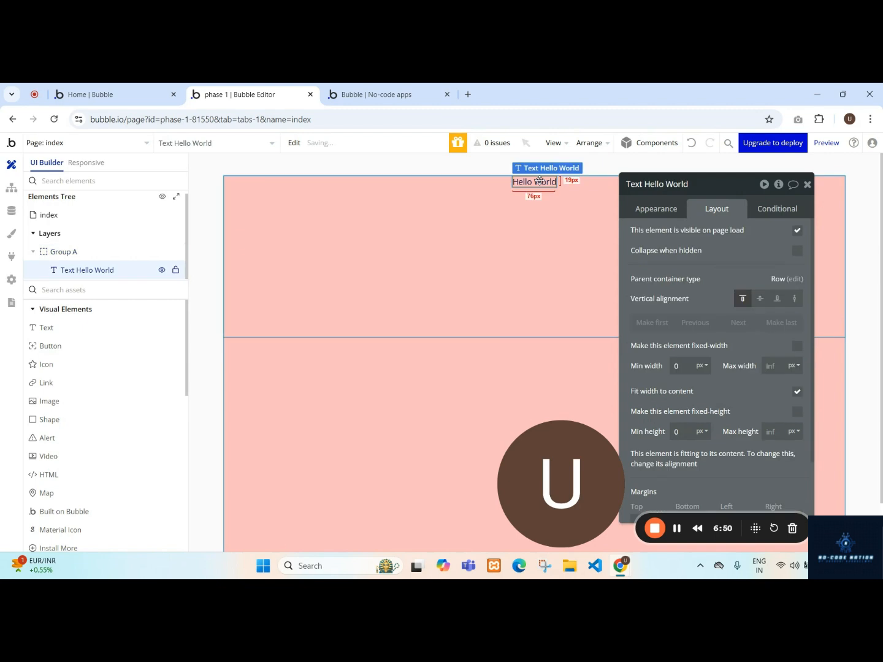
pyautogui.scroll(-2, 704, 306)
pyautogui.scroll(-1, 704, 306)
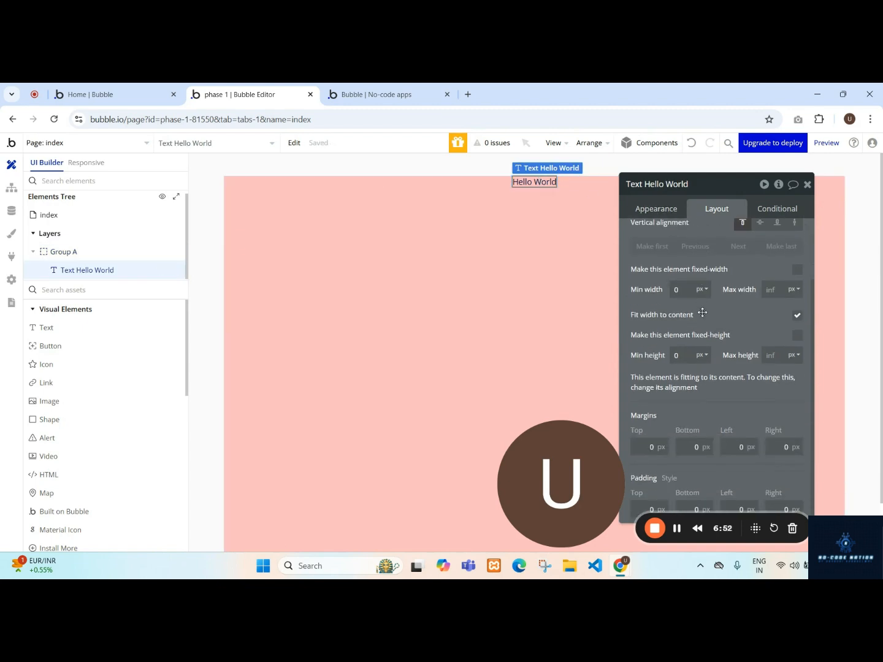
pyautogui.scroll(3, 696, 338)
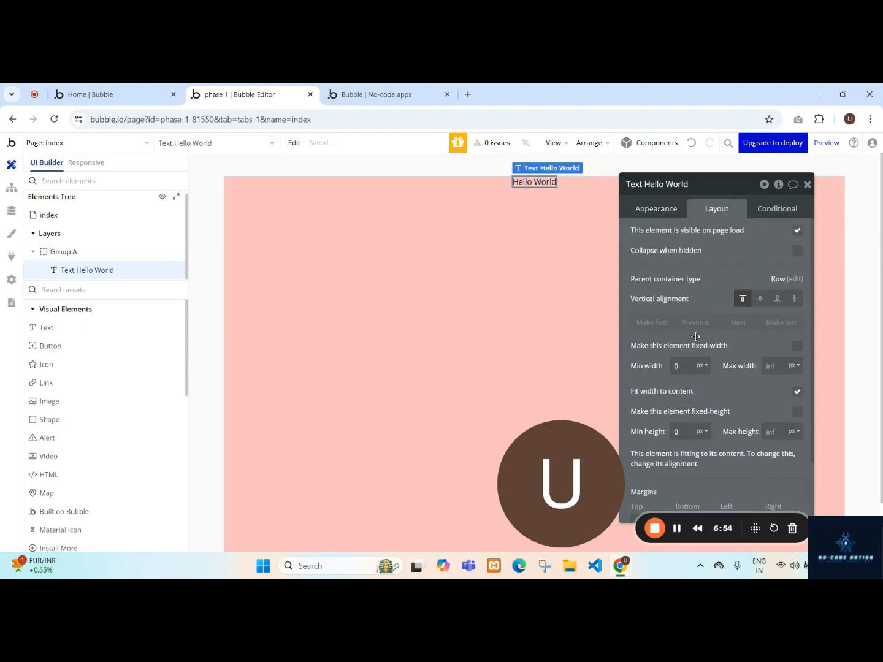
pyautogui.click(648, 208)
pyautogui.scroll(-3, 711, 313)
pyautogui.scroll(-2, 718, 325)
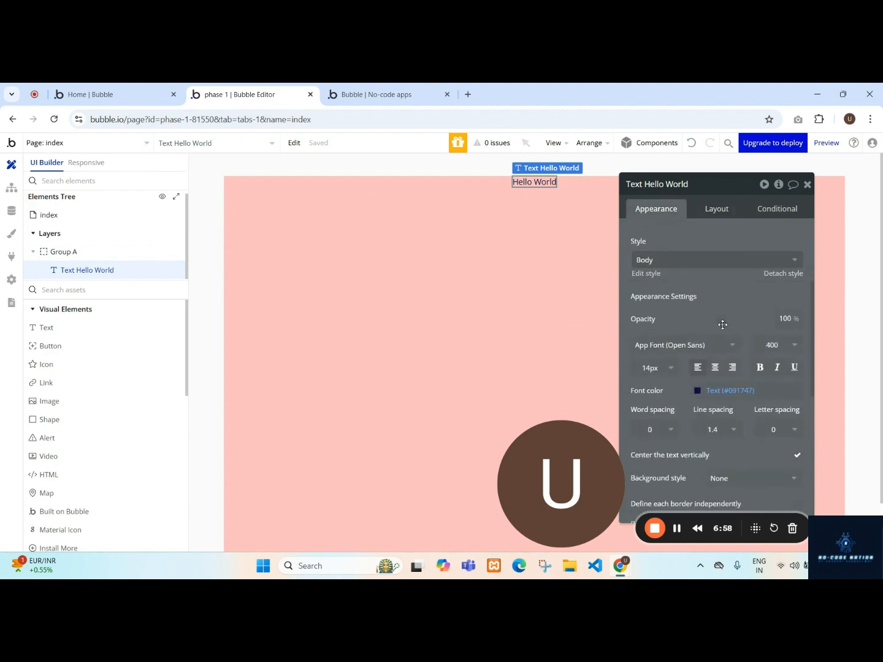
pyautogui.click(671, 365)
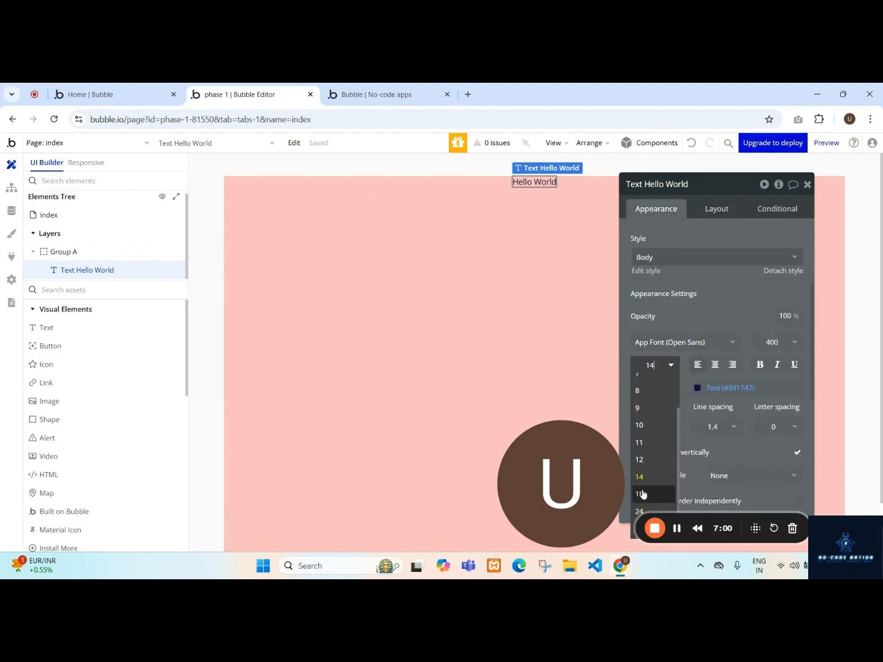
pyautogui.click(640, 511)
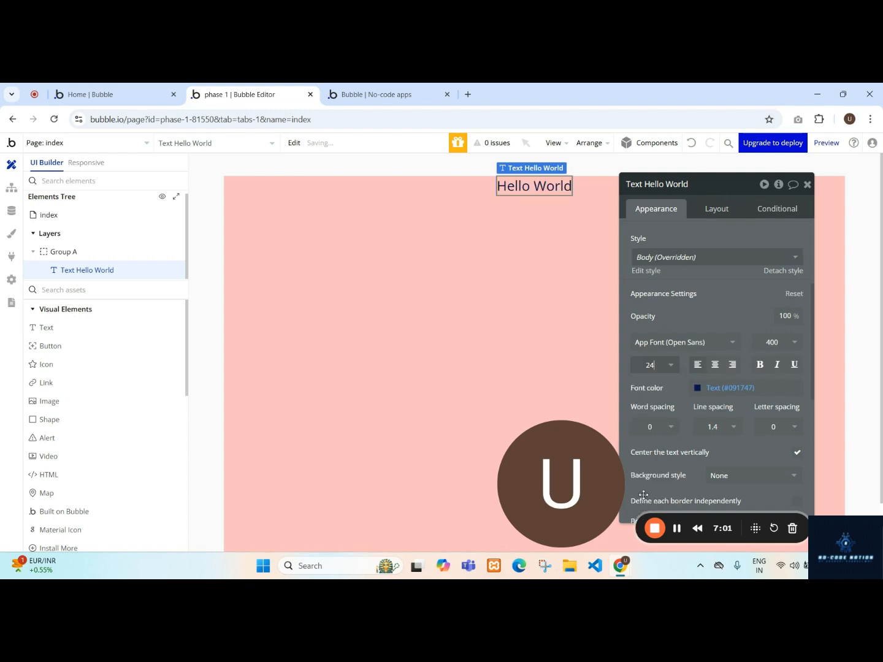
pyautogui.click(779, 343)
pyautogui.click(760, 479)
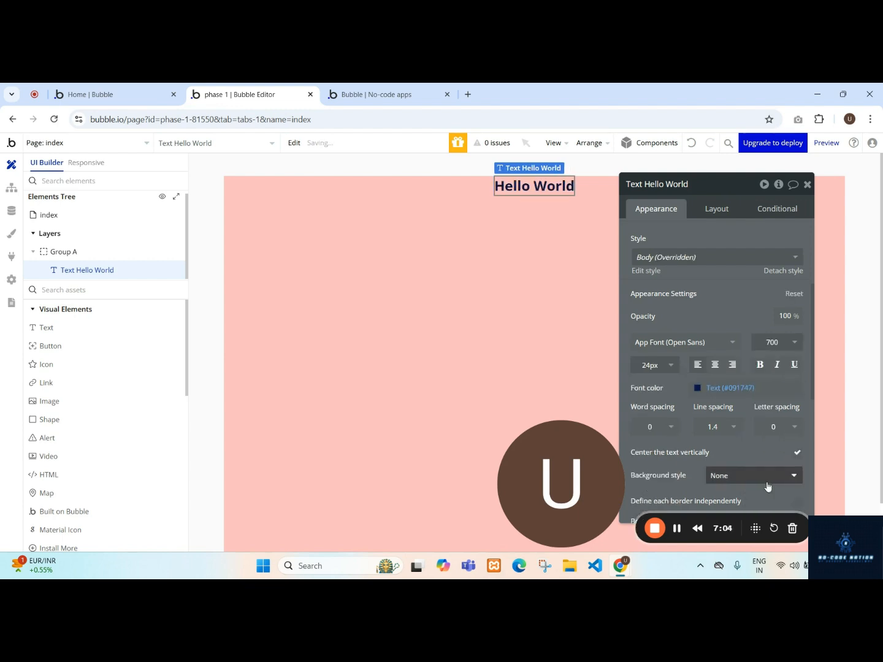
# - Set the Hello World text's font color to white, #FFFFFF
pyautogui.click(697, 389)
pyautogui.click(692, 403)
pyautogui.moveTo(692, 403); pyautogui.dragTo(681, 389)
pyautogui.click(698, 317)
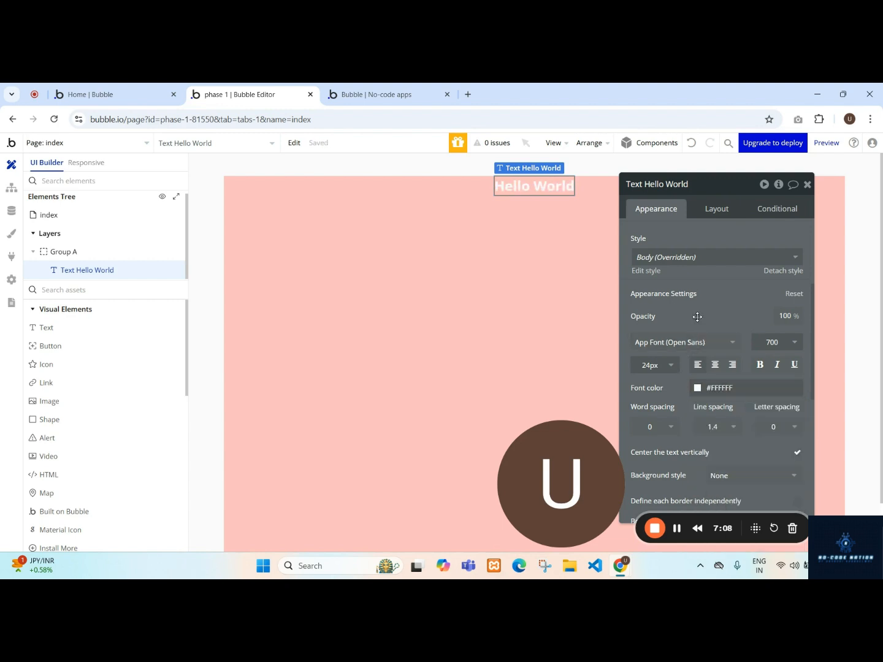
# - Give the Hello World text a top margin of 50 px and return to Group A's layout settings
pyautogui.scroll(-5, 698, 317)
pyautogui.click(720, 203)
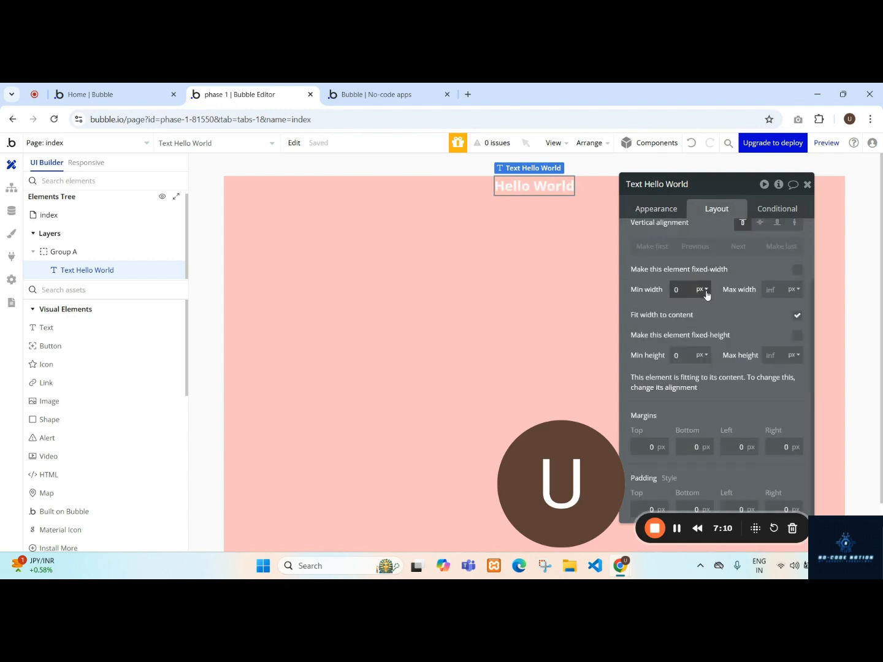
pyautogui.click(472, 233)
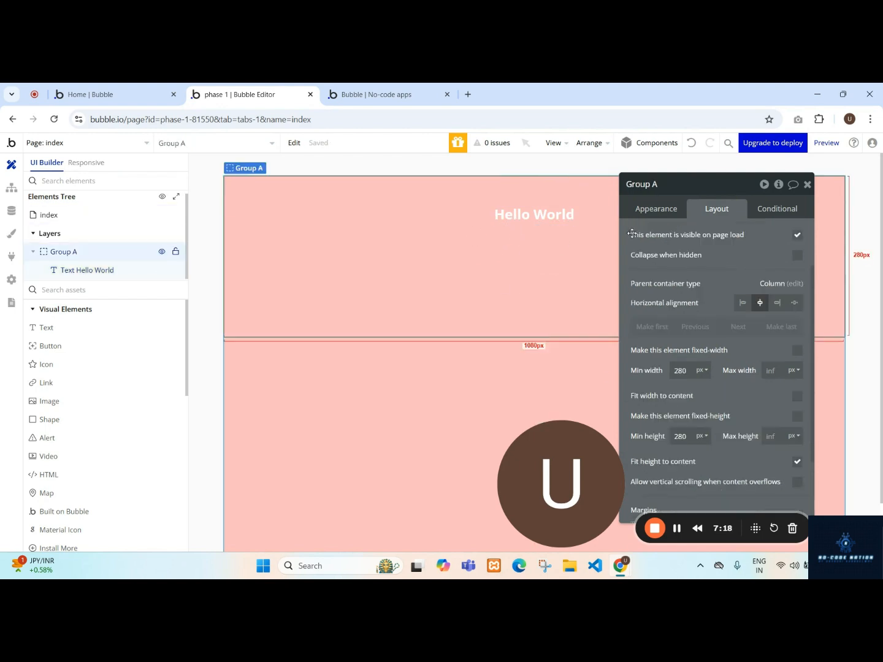
pyautogui.scroll(2, 726, 269)
pyautogui.scroll(1, 727, 269)
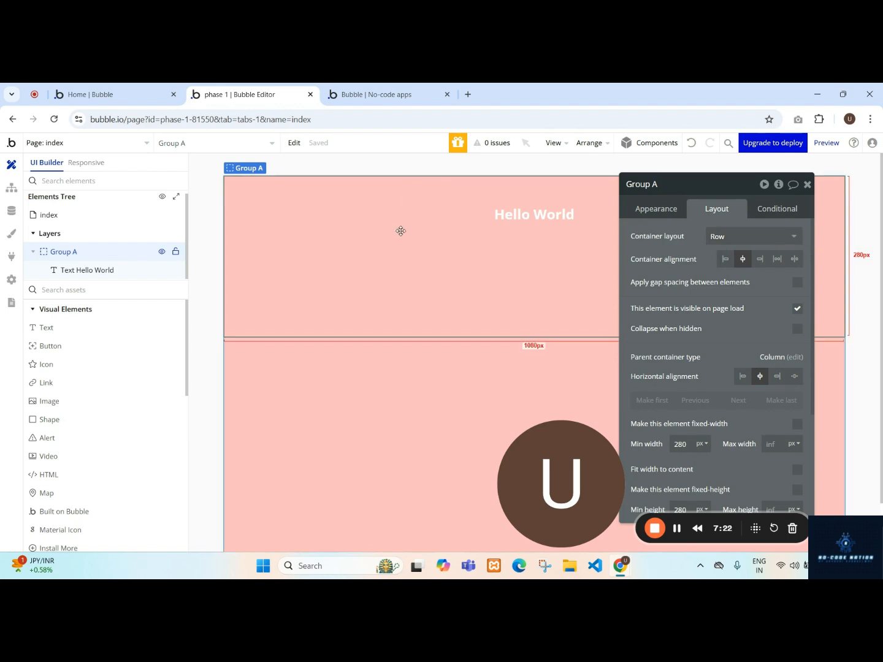
# - Copy the Hello World text and paste a duplicate inside Group A
pyautogui.rightClick(510, 227)
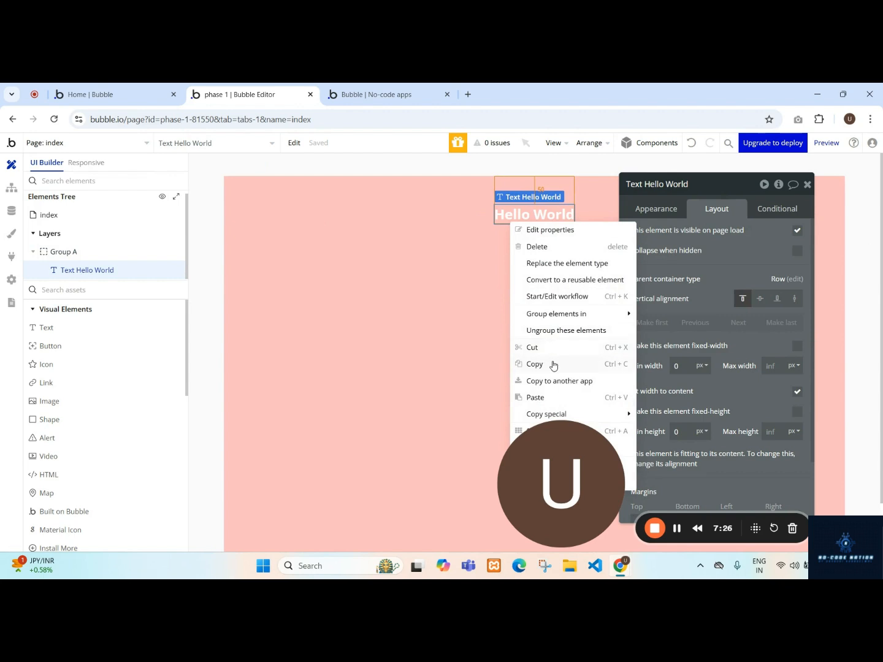
pyautogui.click(554, 366)
pyautogui.rightClick(466, 264)
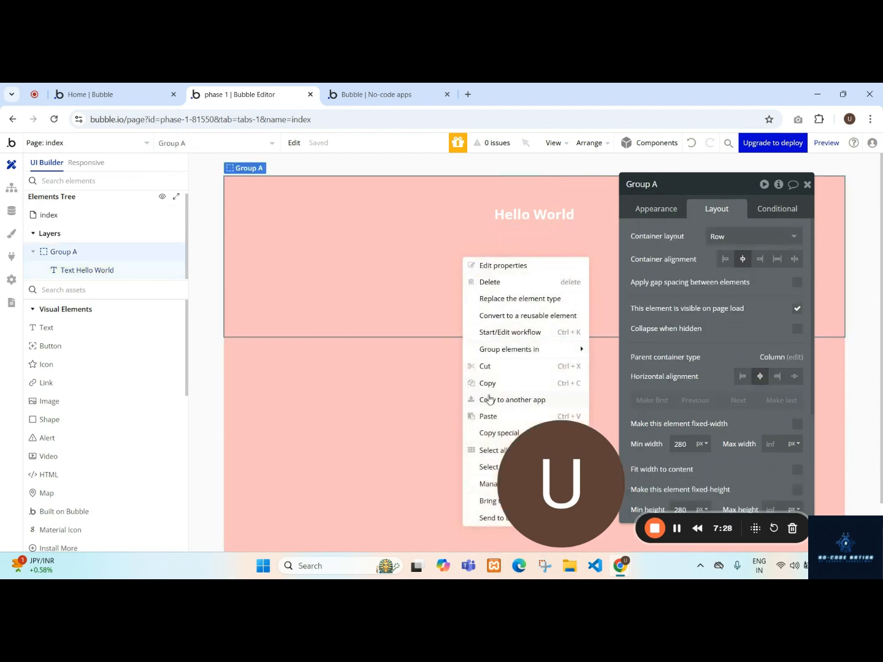
pyautogui.click(489, 417)
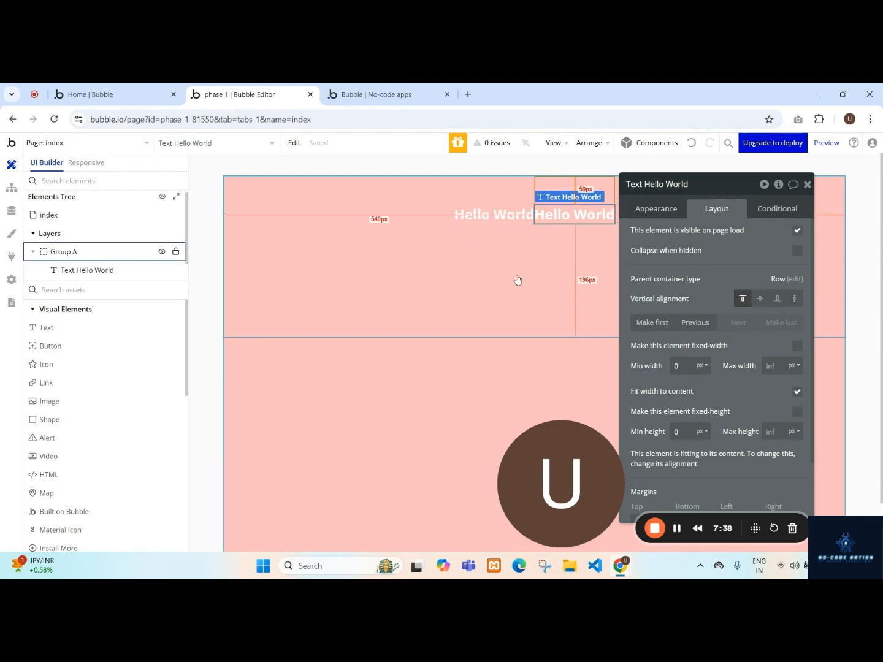
# - Apply gap spacing between Group A's elements with a row gap and a column gap of 20 px
pyautogui.click(496, 216)
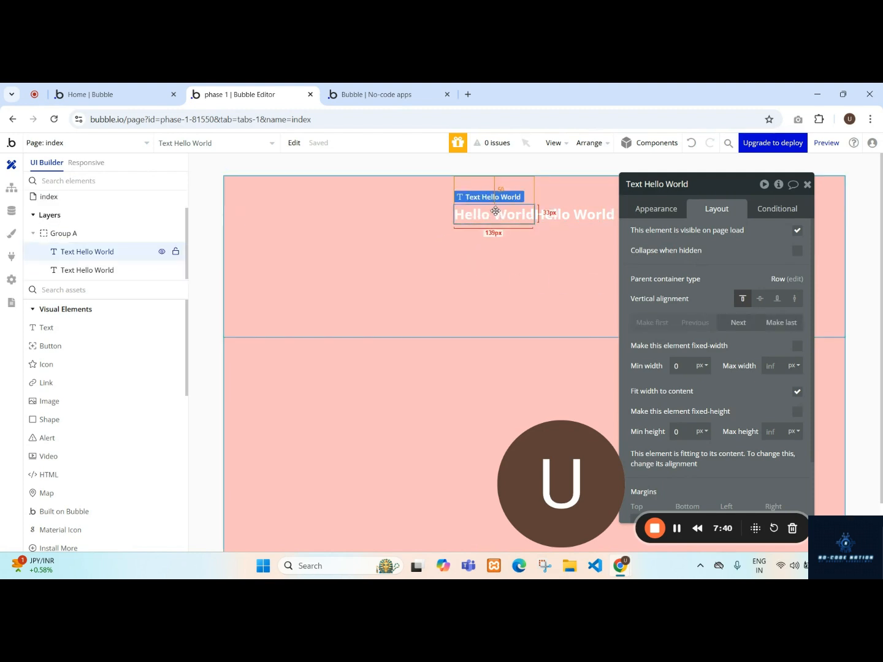
pyautogui.click(491, 265)
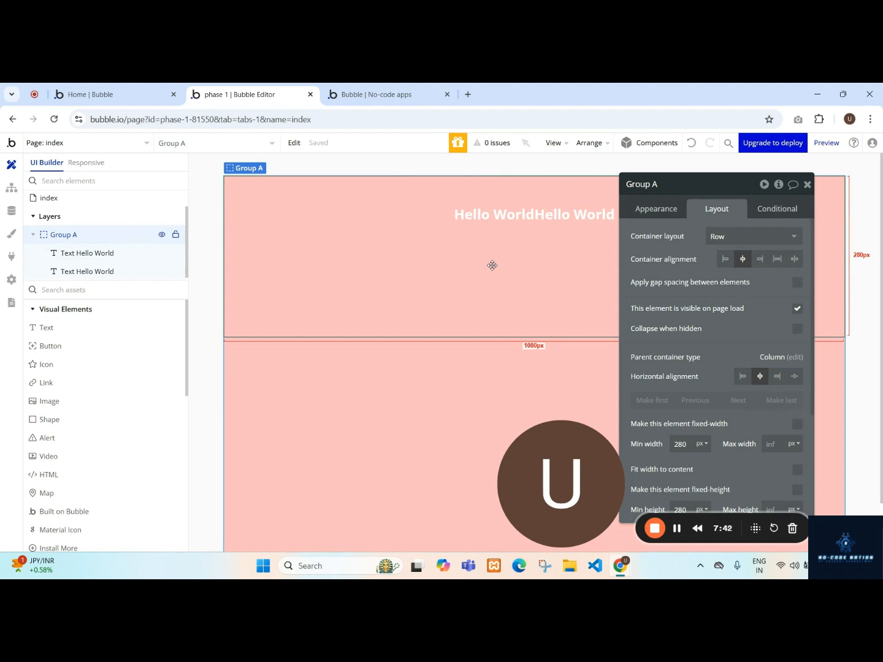
pyautogui.click(798, 283)
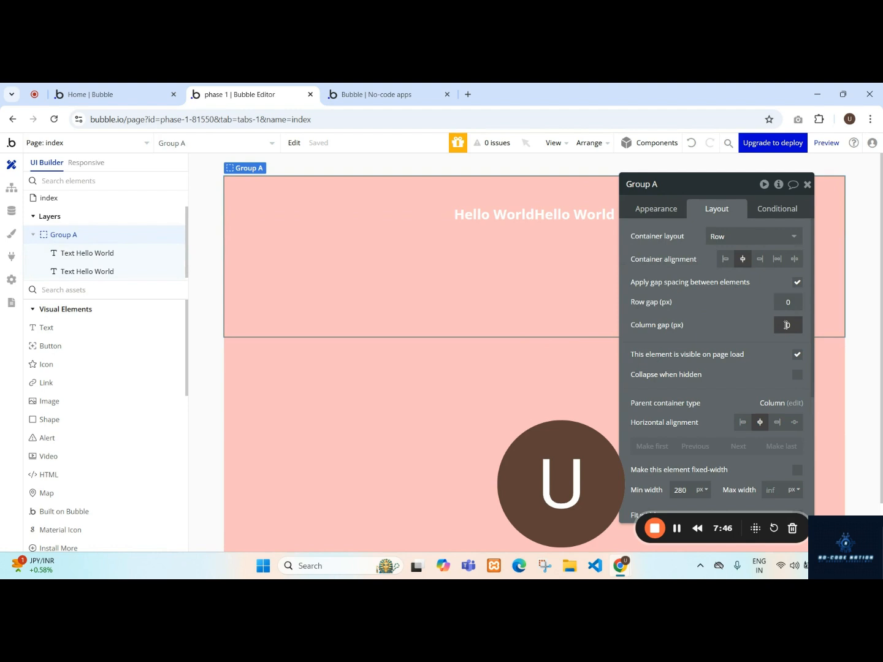
pyautogui.click(786, 302)
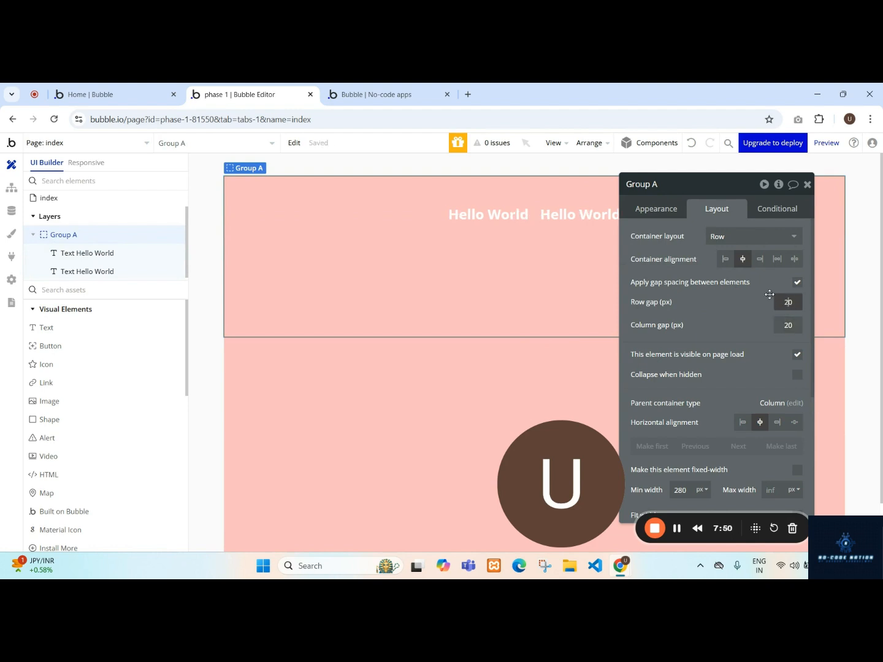
# - Paste a third Hello World text inside Group A and move the property editor clear of the texts
pyautogui.rightClick(513, 247)
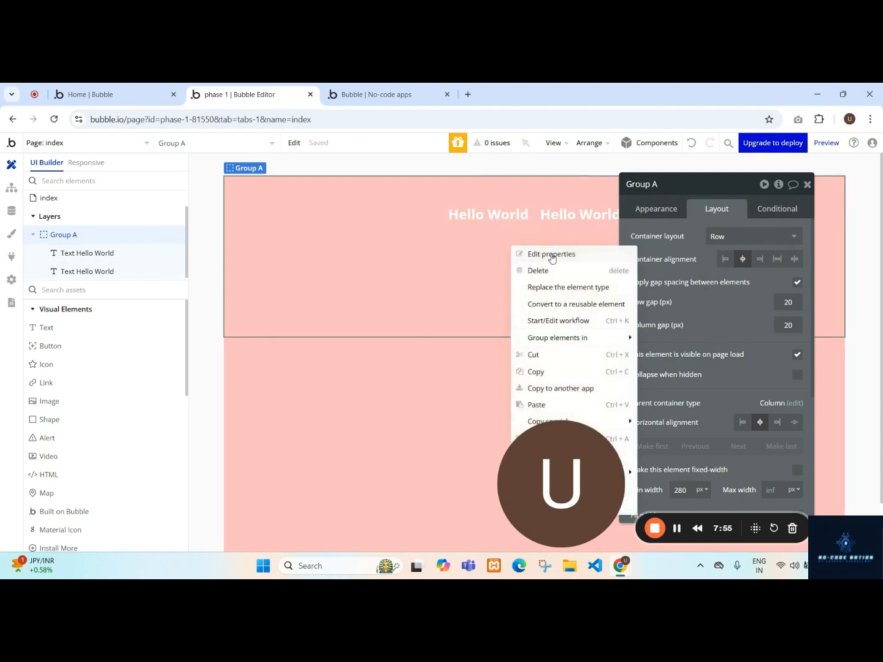
pyautogui.click(551, 406)
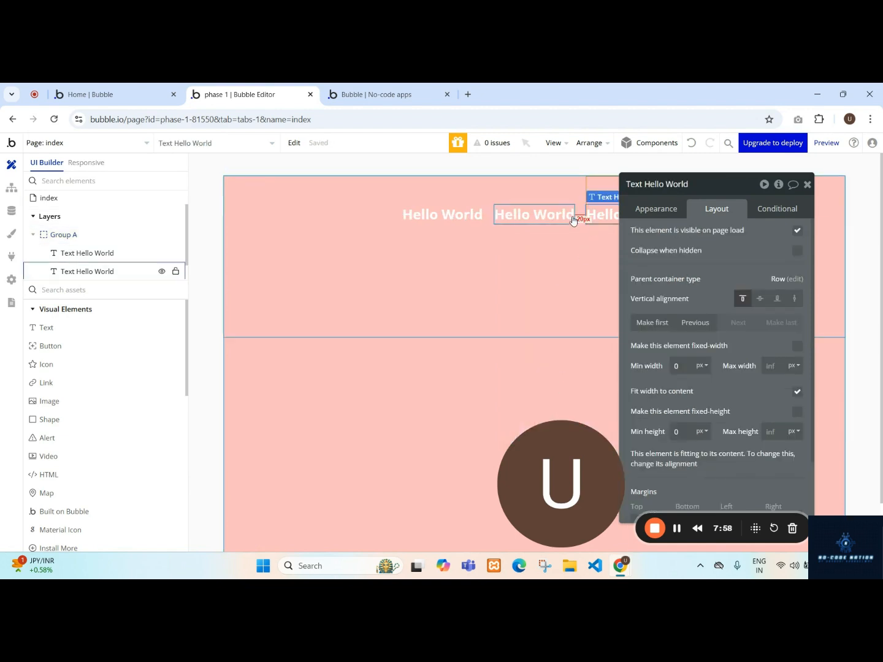
pyautogui.moveTo(744, 272); pyautogui.dragTo(814, 276)
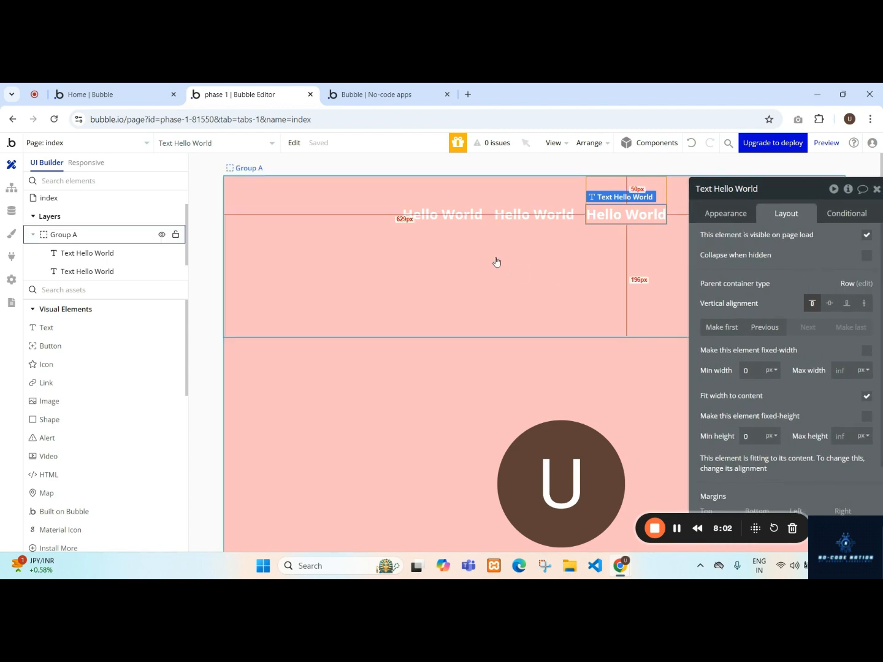
# - Change Group A's container layout to Column
pyautogui.click(461, 235)
pyautogui.click(841, 245)
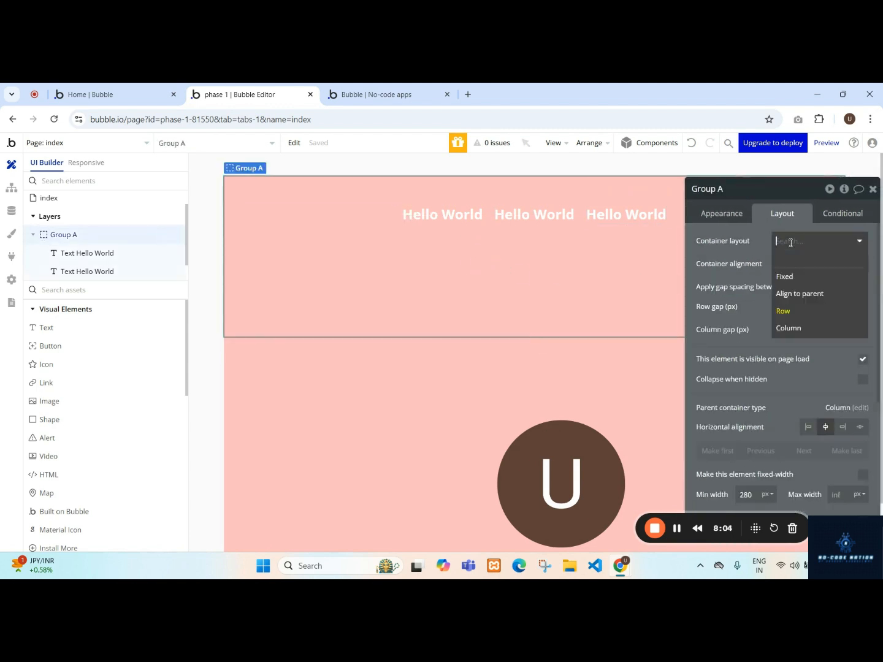
pyautogui.click(803, 329)
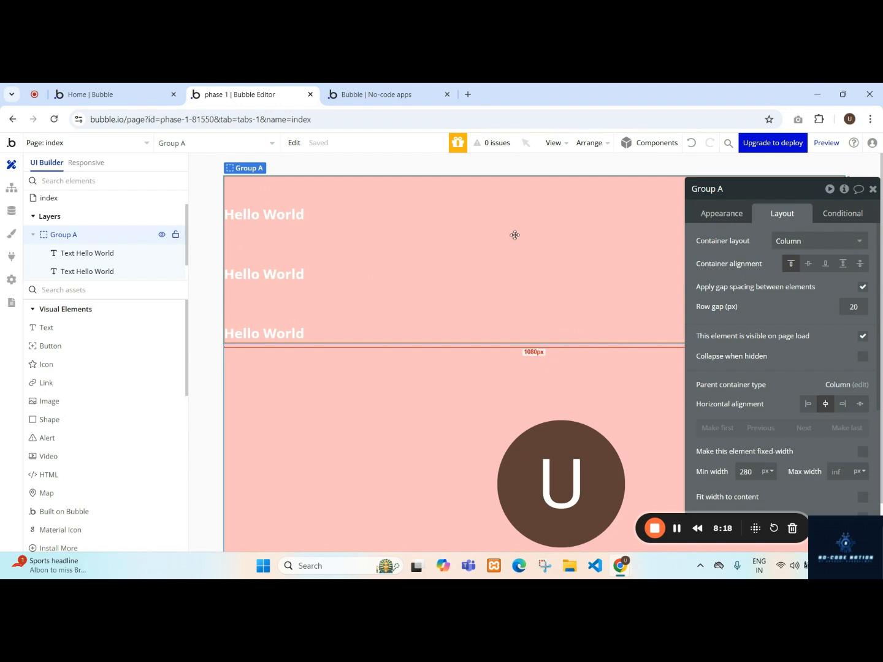
# - Try the Fixed container layout on Group A, check its width and height fields, and return the layout to Column
pyautogui.click(793, 239)
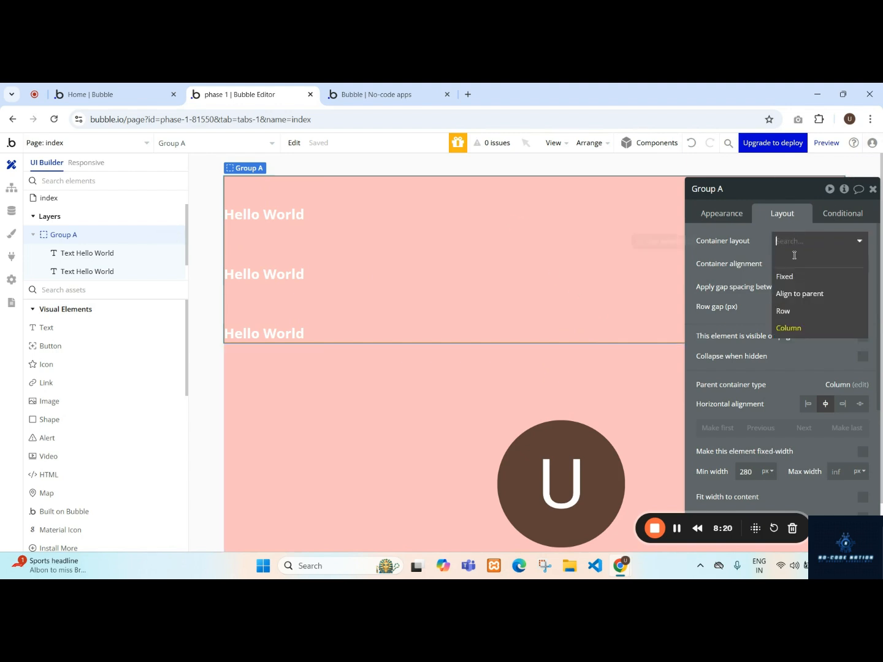
pyautogui.click(793, 276)
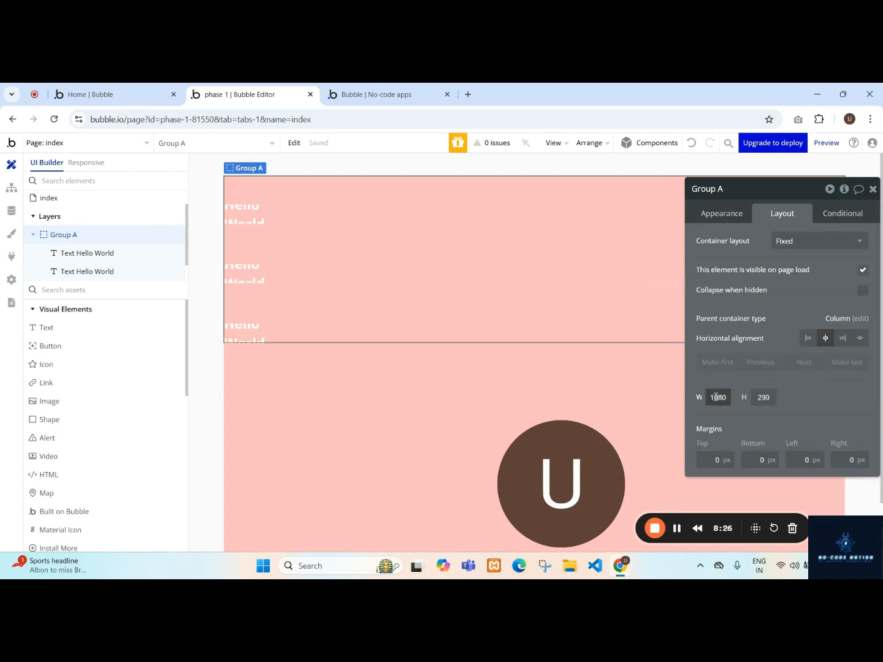
pyautogui.doubleClick(770, 397)
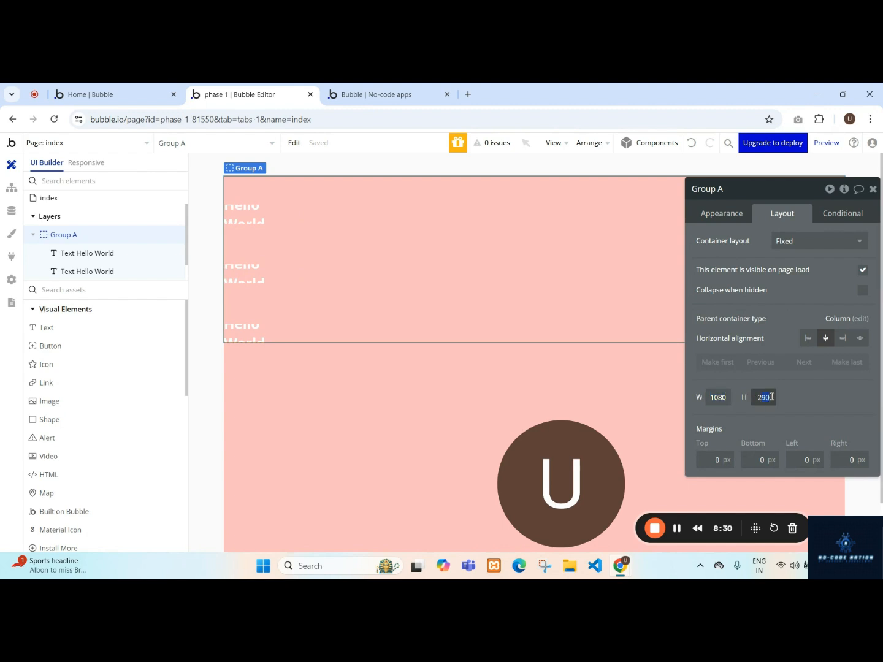
pyautogui.click(800, 403)
pyautogui.click(791, 248)
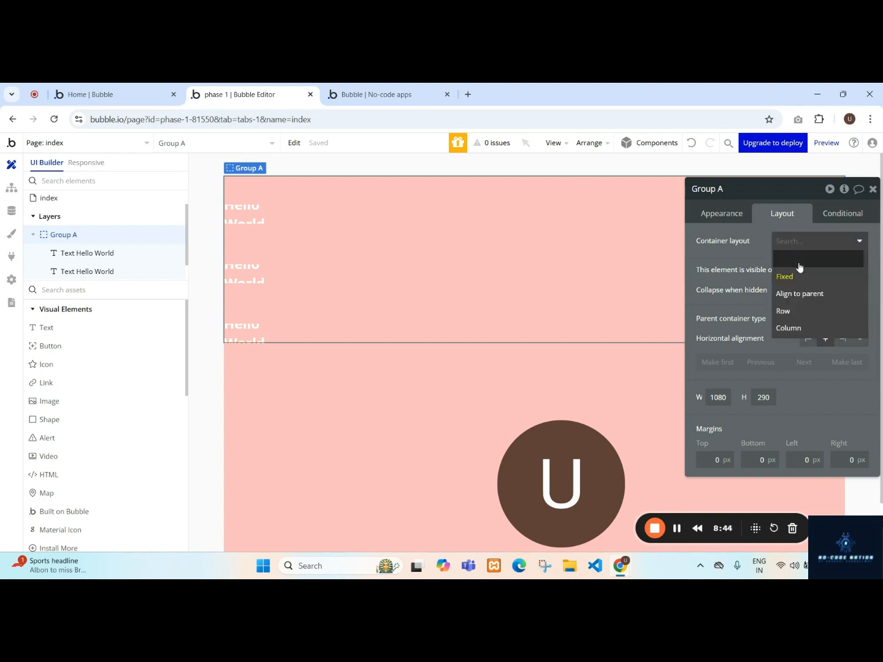
pyautogui.click(805, 334)
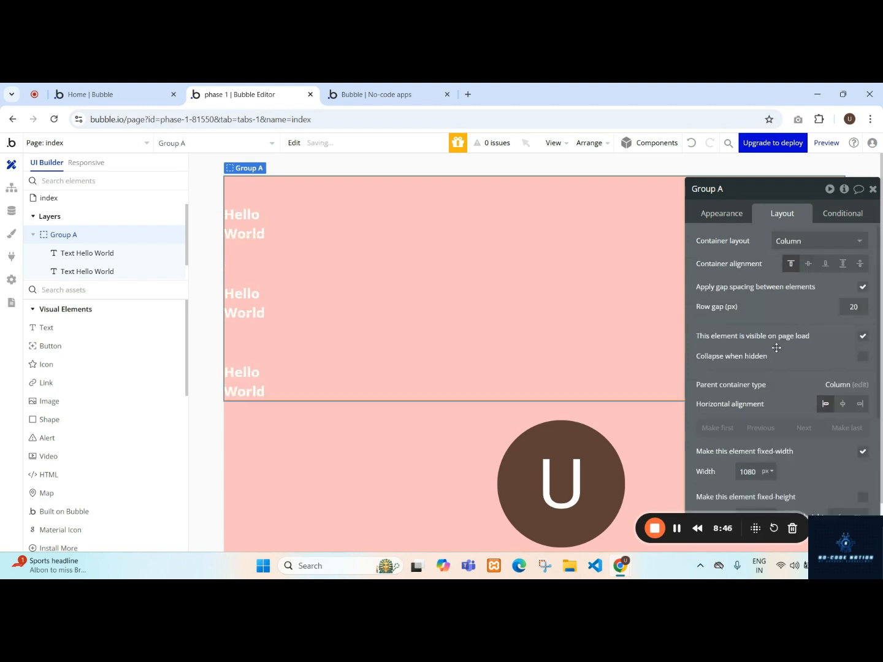
# - Add a repeating group to the index page below Group A and collapse Group A in the elements tree
pyautogui.click(251, 234)
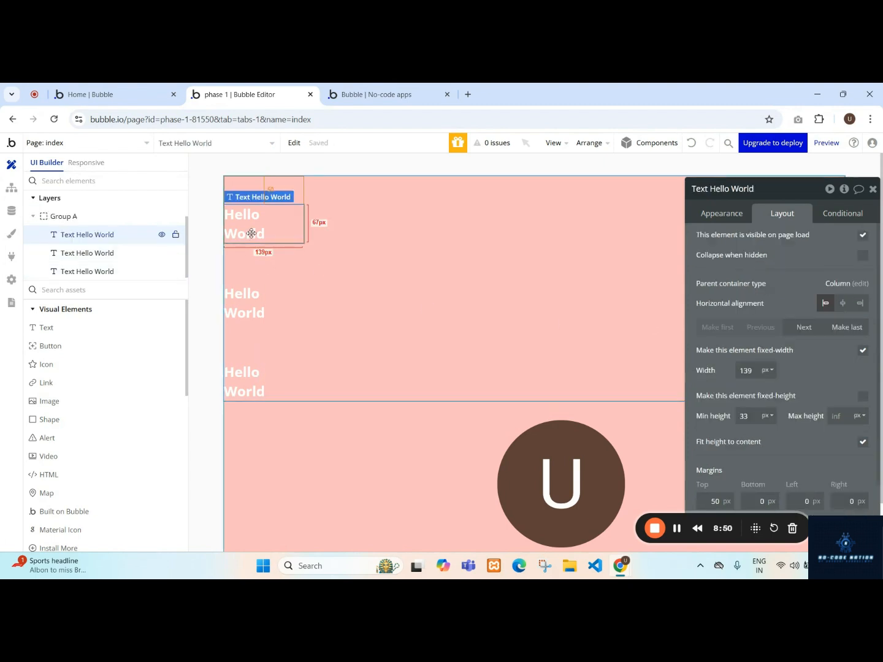
pyautogui.scroll(-4, 89, 331)
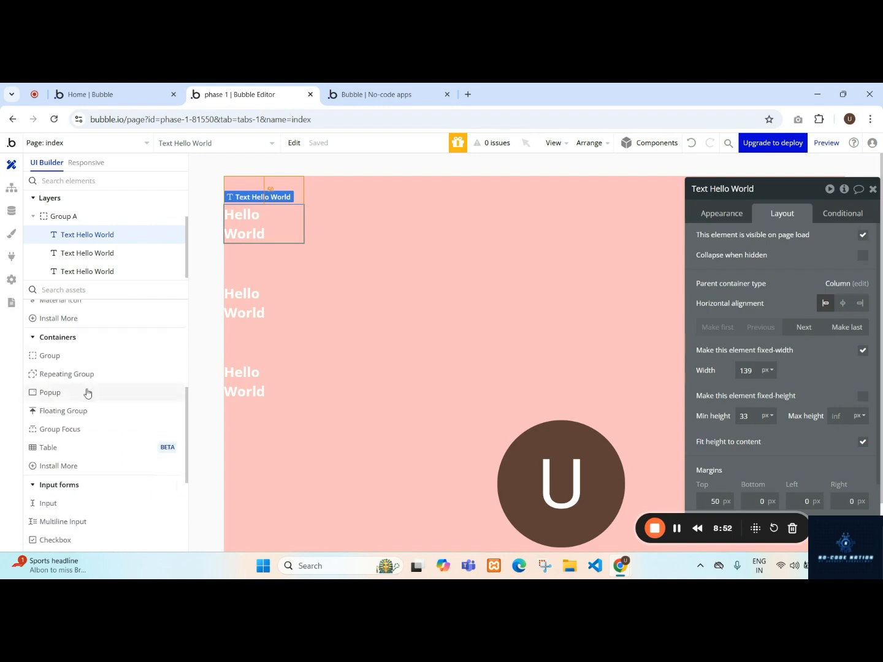
pyautogui.moveTo(87, 378); pyautogui.dragTo(279, 419)
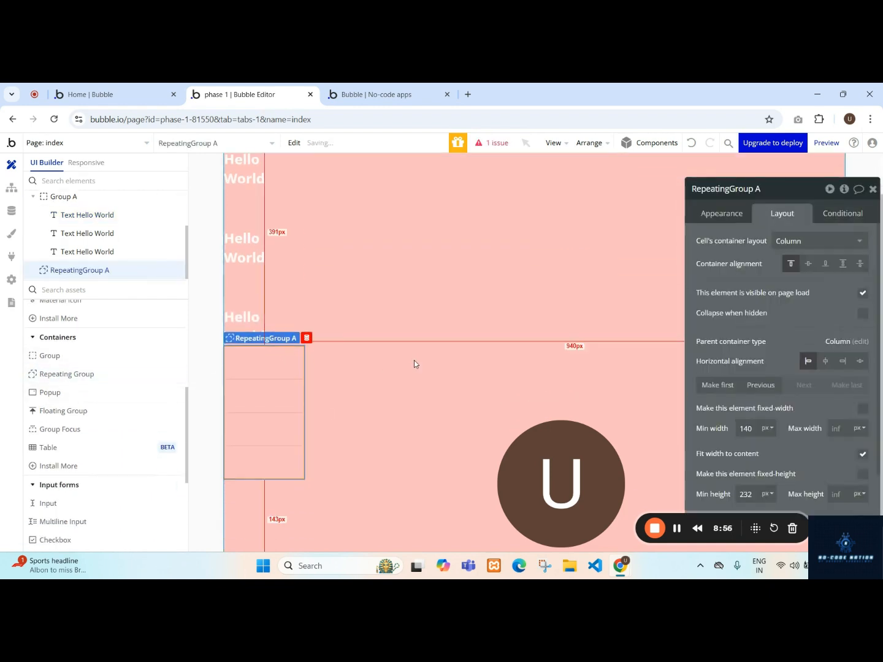
pyautogui.click(422, 407)
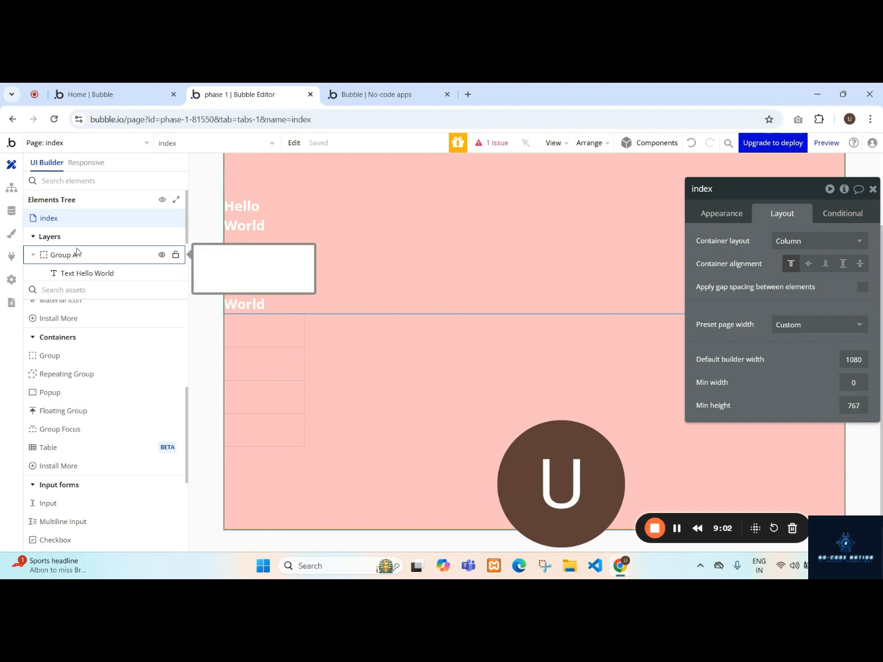
pyautogui.click(41, 260)
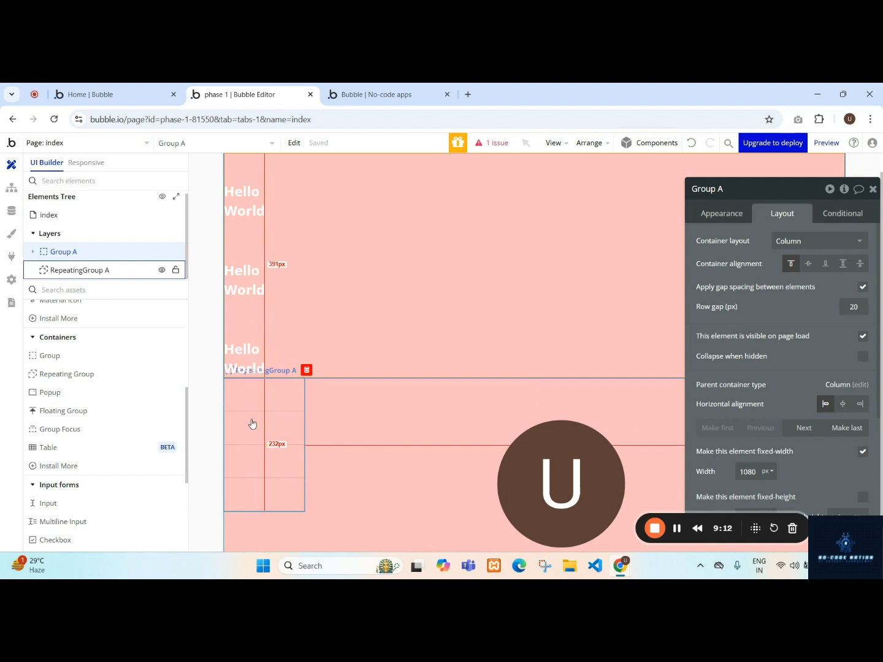
pyautogui.scroll(-1, 465, 313)
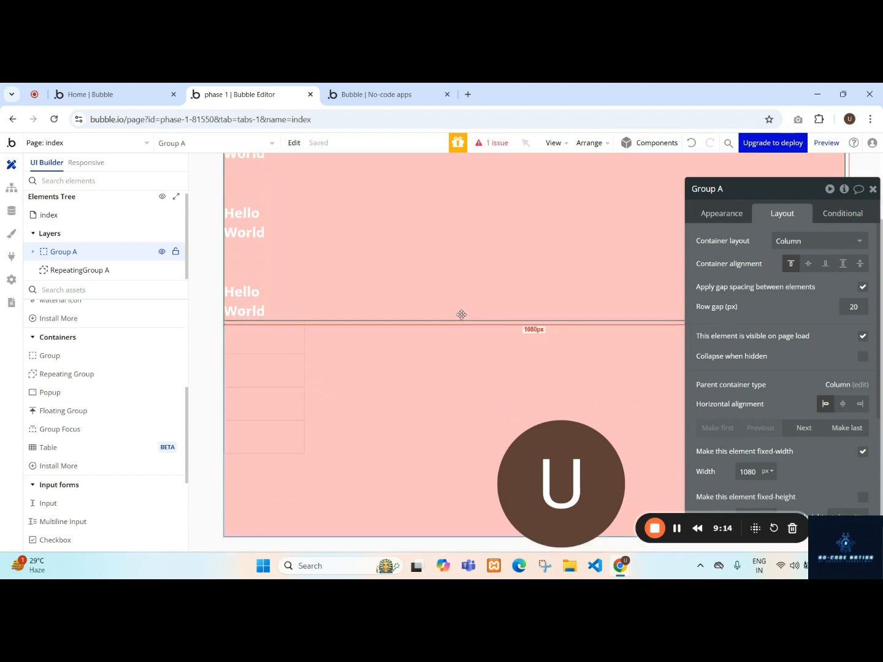
# - Set the repeating group's type of content to listing and check the All listings entries in the app data
pyautogui.click(247, 335)
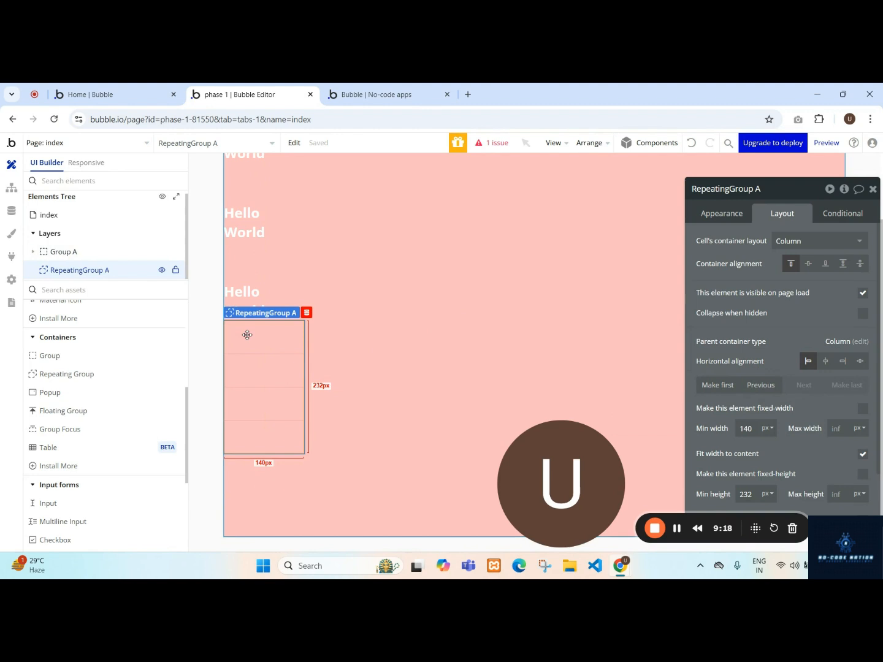
pyautogui.click(727, 214)
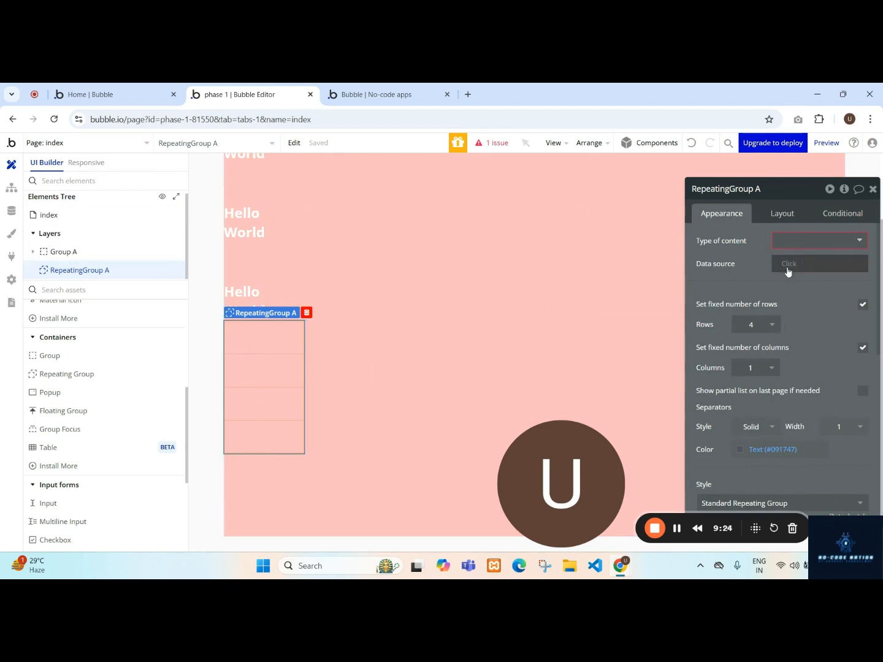
pyautogui.click(796, 245)
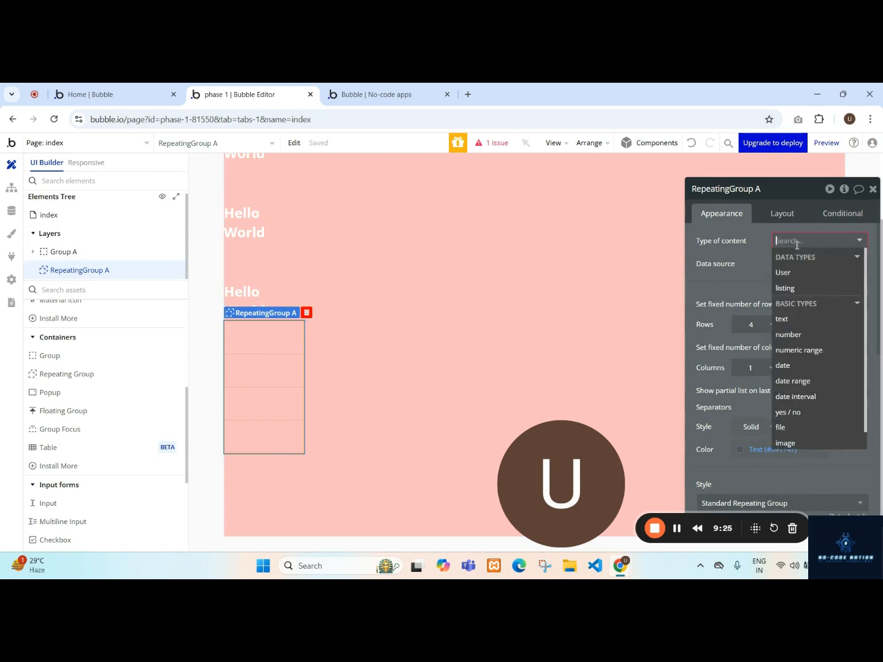
pyautogui.click(797, 289)
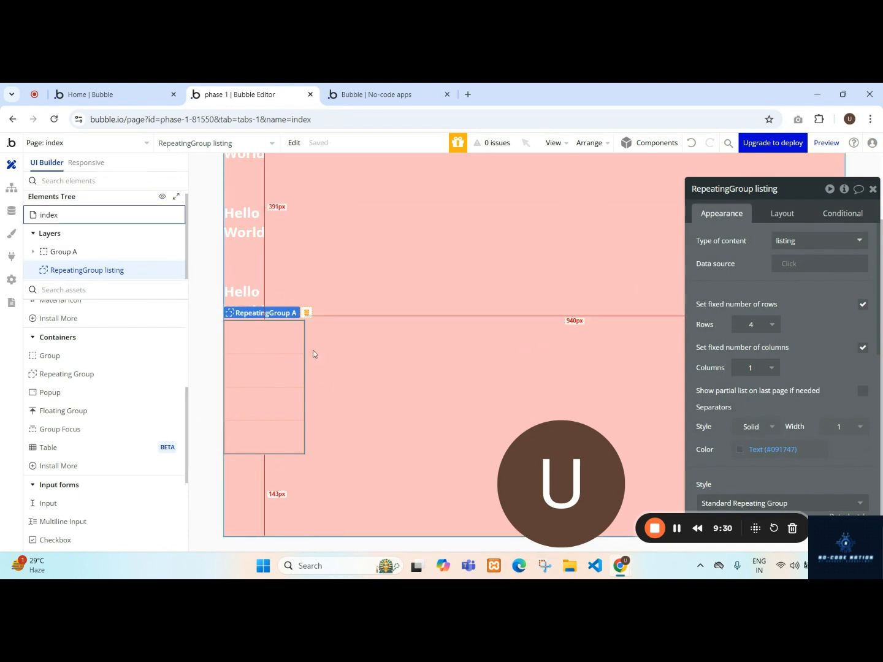
pyautogui.click(11, 211)
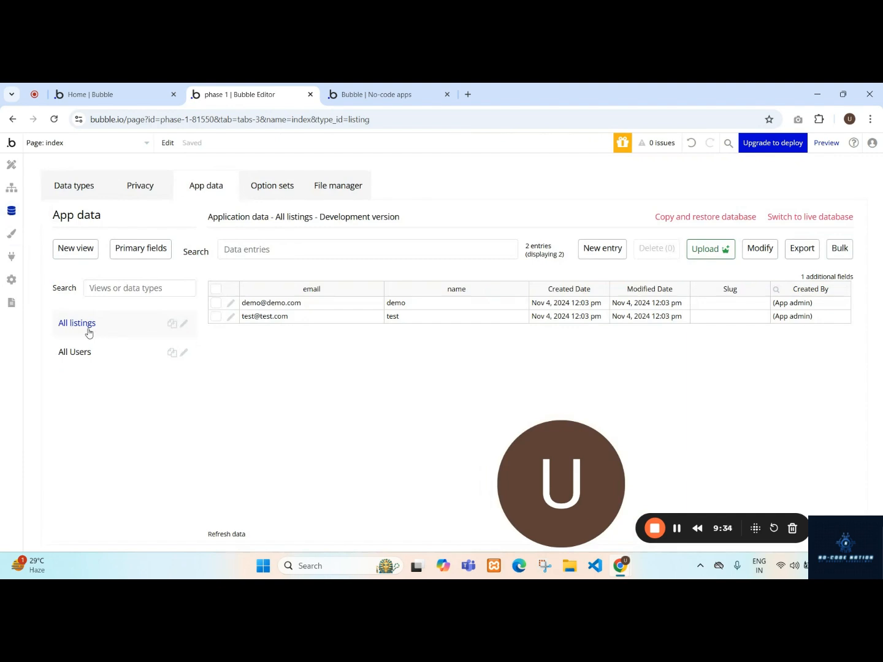
pyautogui.click(11, 164)
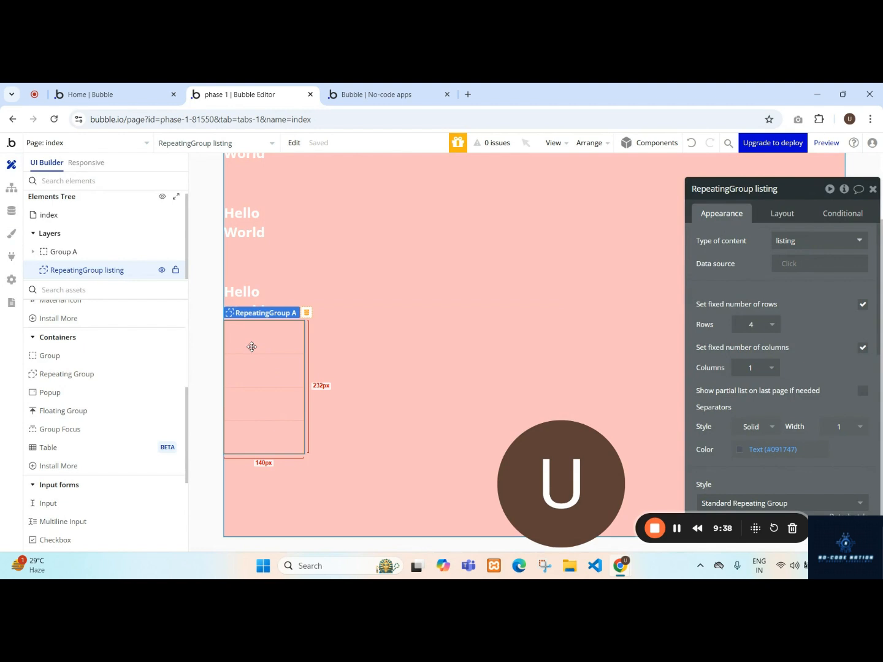
# - Move the last Hello World text out of Group A and paste a copy of it inside the repeating group
pyautogui.moveTo(249, 304); pyautogui.dragTo(257, 285)
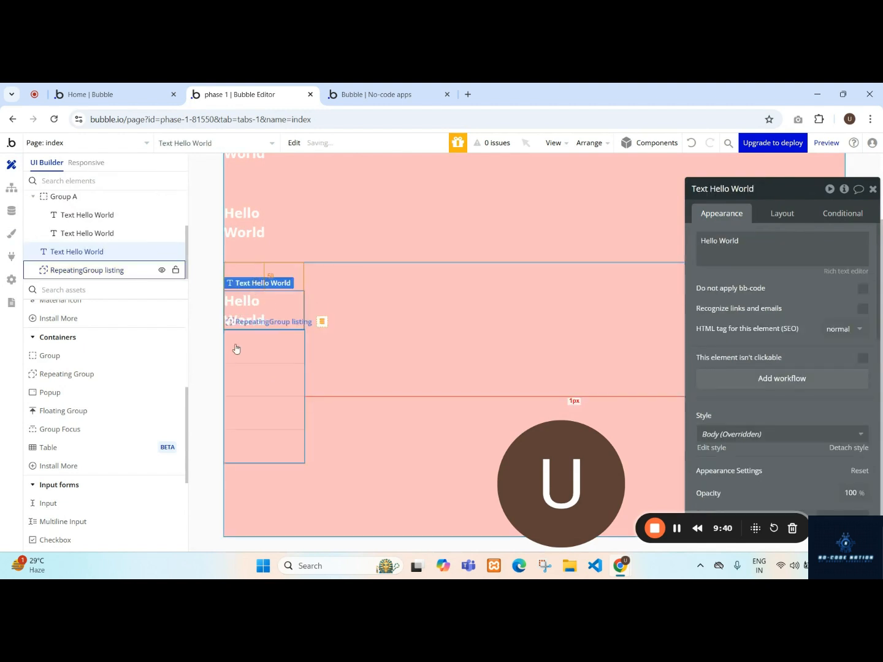
pyautogui.rightClick(269, 313)
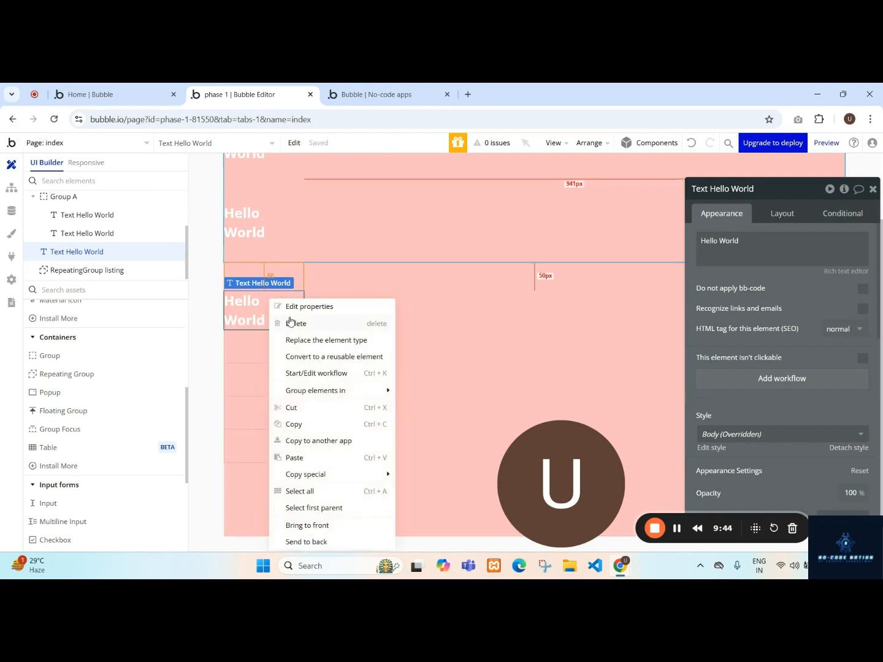
pyautogui.click(301, 424)
pyautogui.click(272, 355)
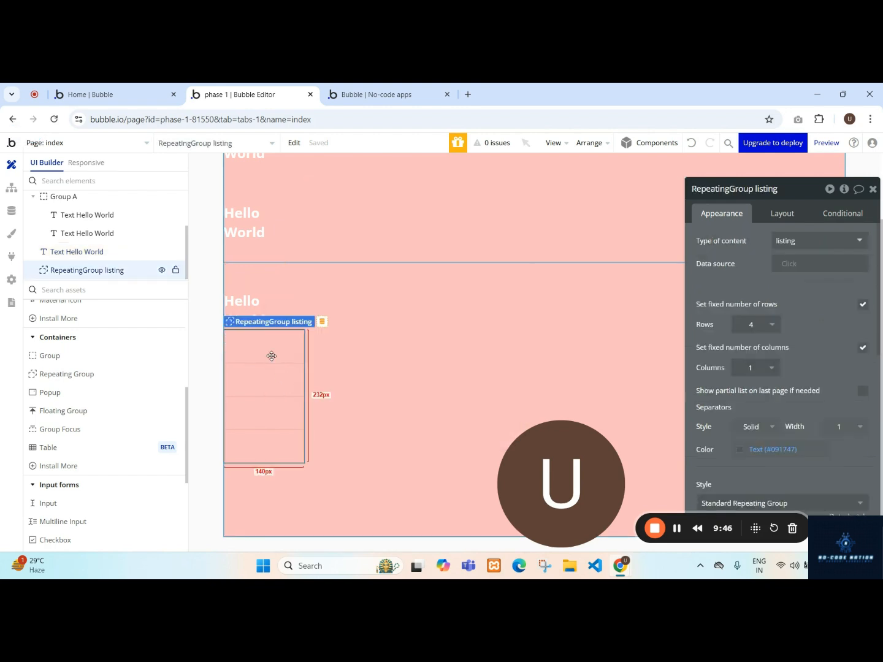
pyautogui.hotkey('ctrl', 'v')
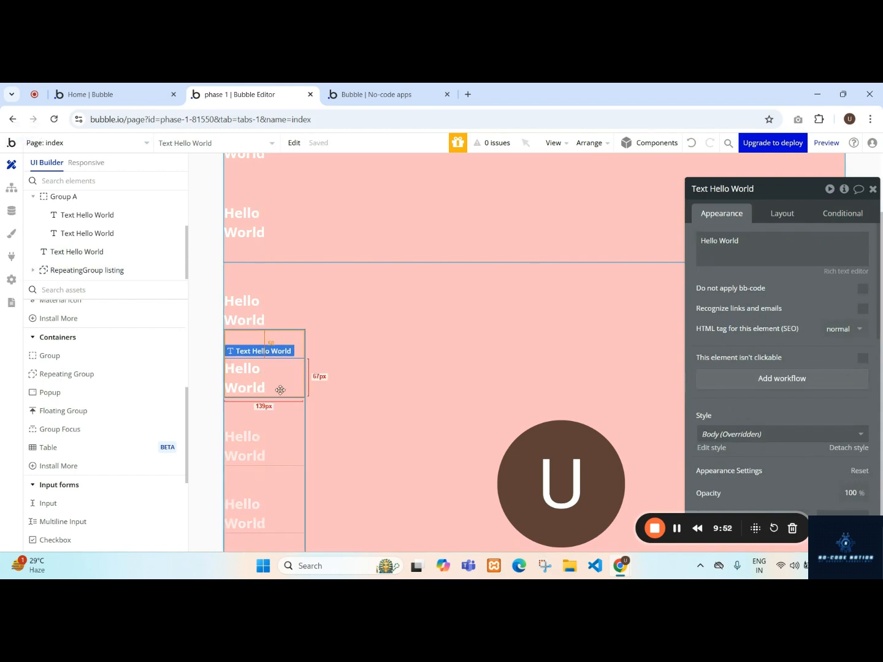
# - Set the repeating group to a fixed grid of 5 rows and 3 columns
pyautogui.click(289, 423)
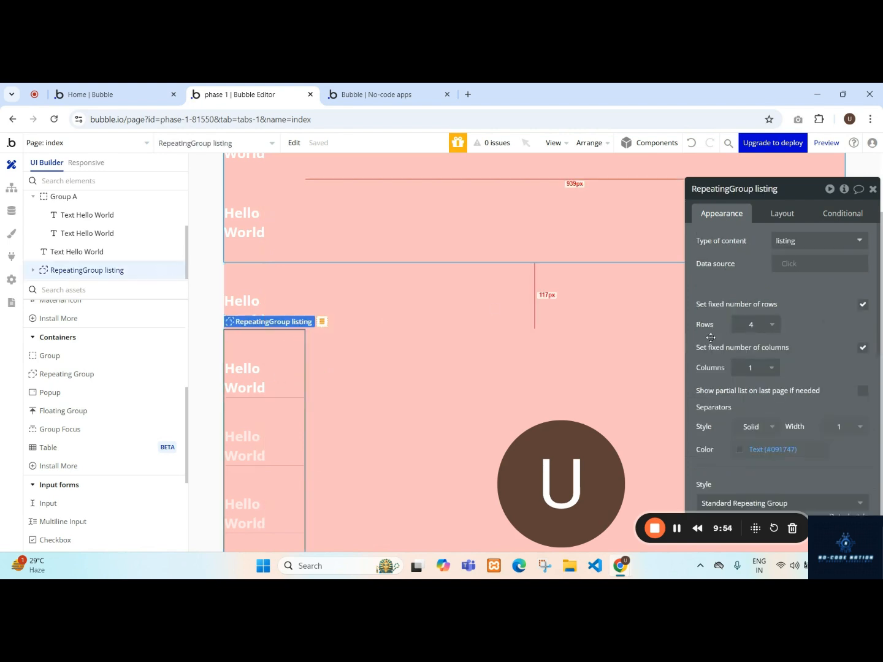
pyautogui.click(760, 326)
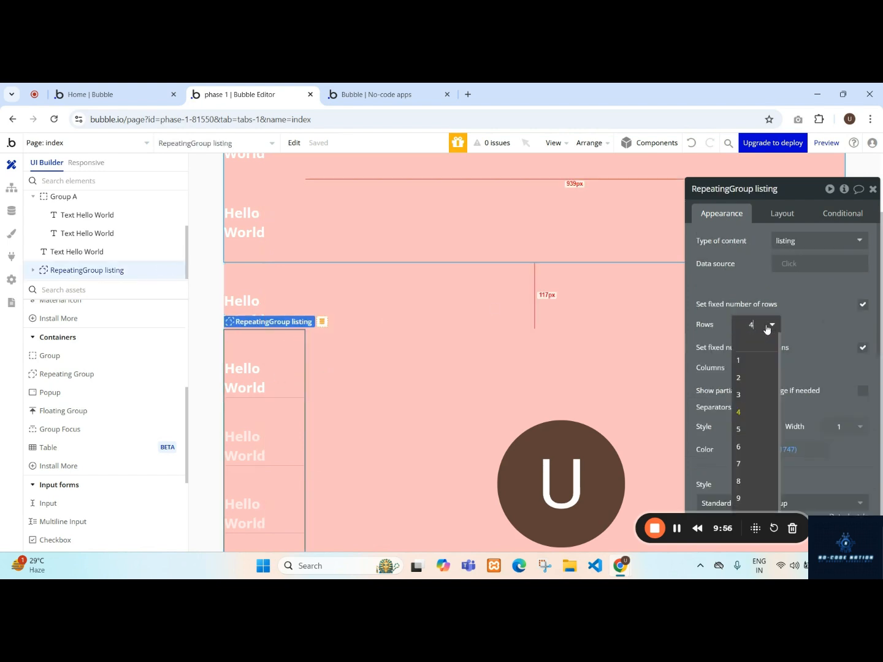
pyautogui.click(748, 434)
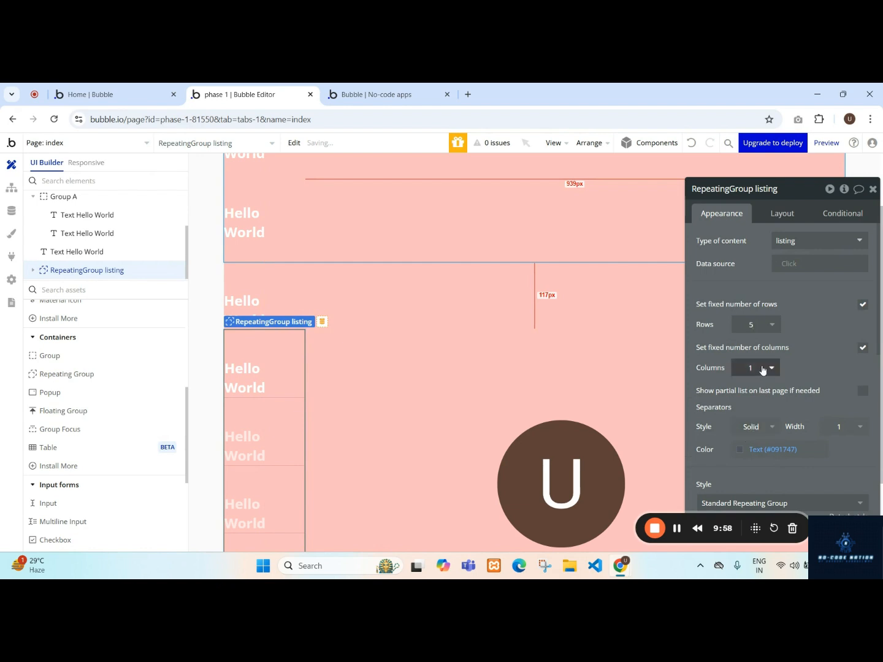
pyautogui.click(755, 368)
pyautogui.click(754, 439)
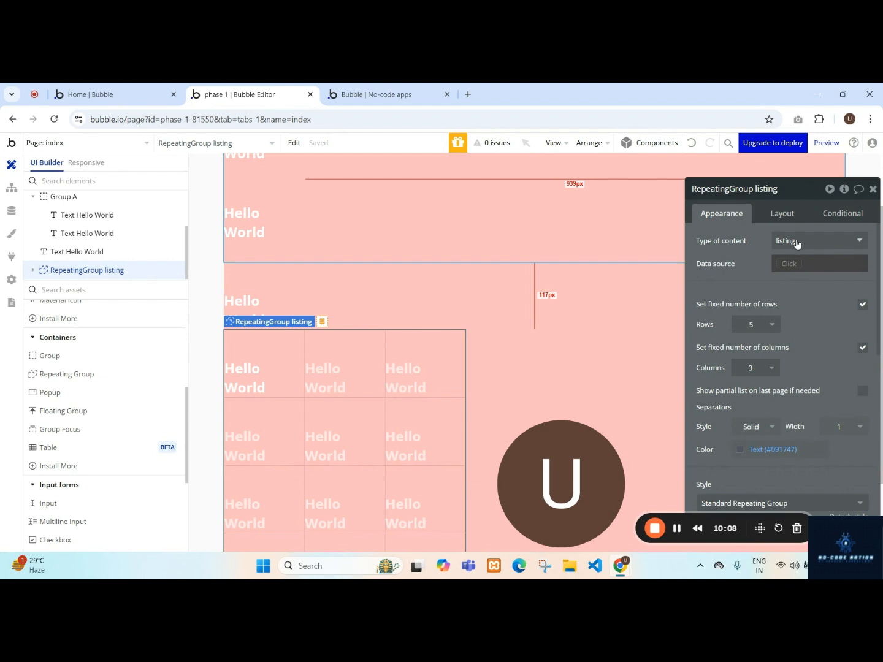
# - Set the repeating group's data source to a search for the listing type, without constraints
pyautogui.click(785, 267)
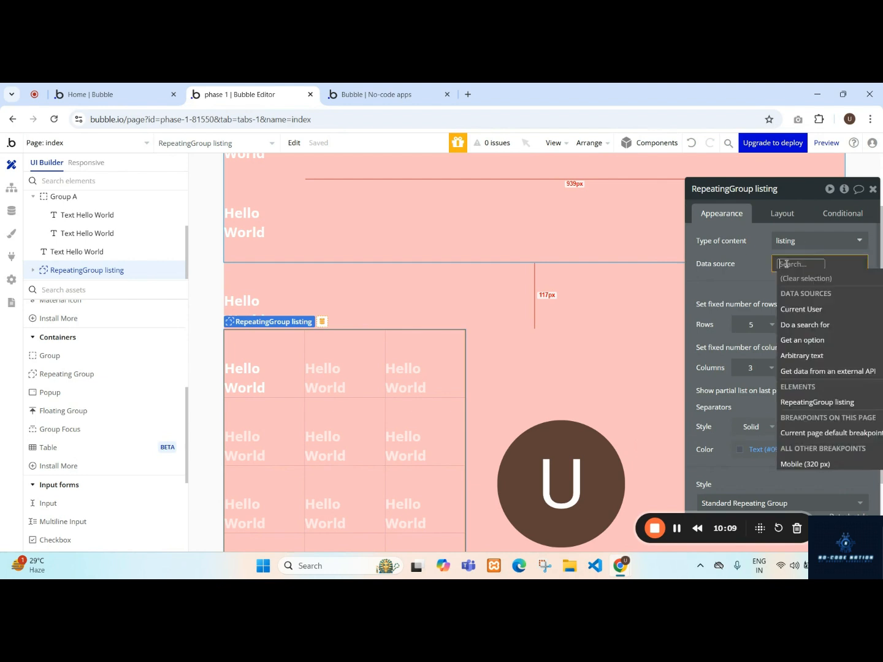
pyautogui.click(803, 325)
pyautogui.click(625, 218)
pyautogui.click(611, 263)
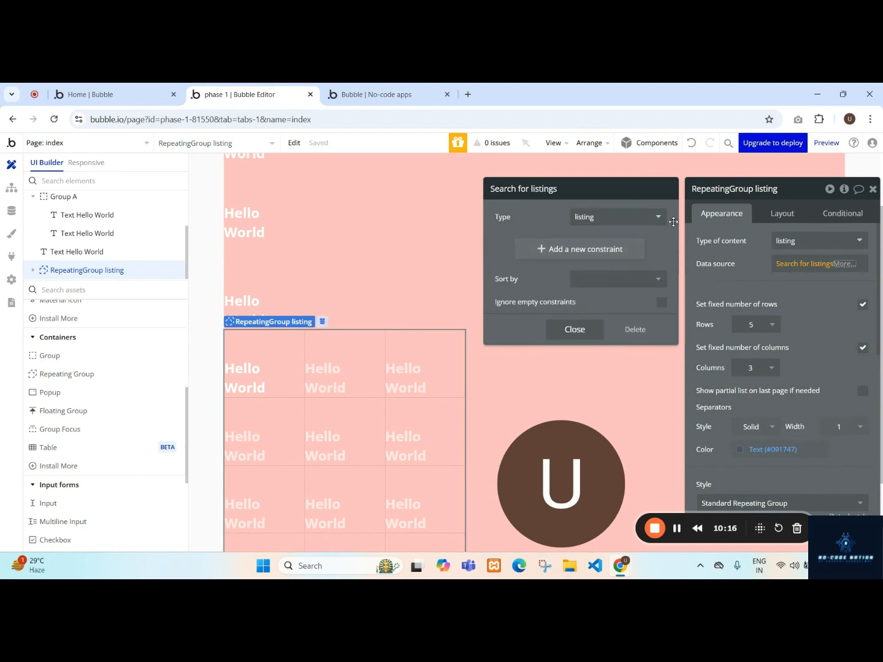
pyautogui.click(813, 288)
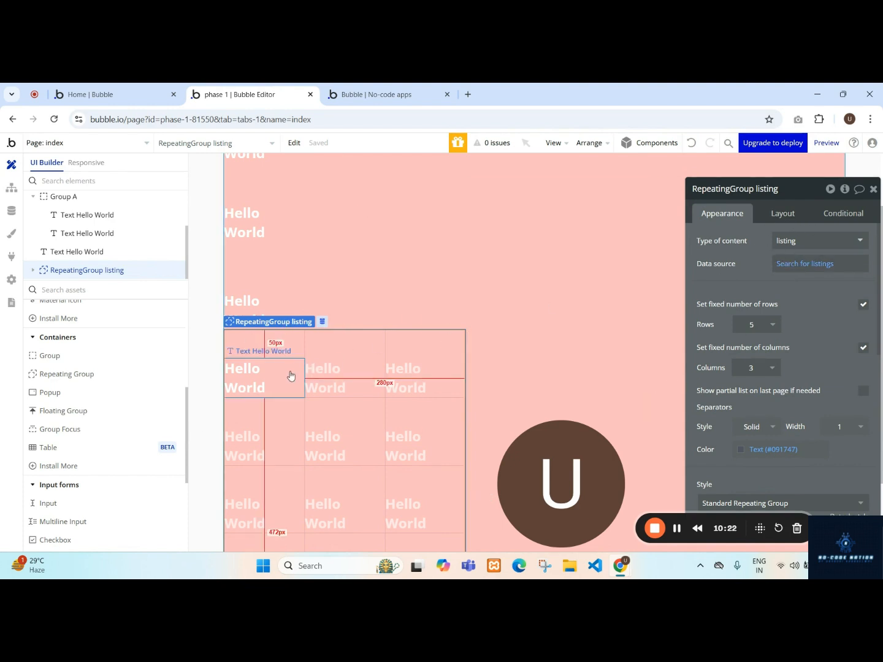
# - Replace the content of the repeating group's Hello World text with the dynamic value Current cell's listing's name
pyautogui.click(265, 385)
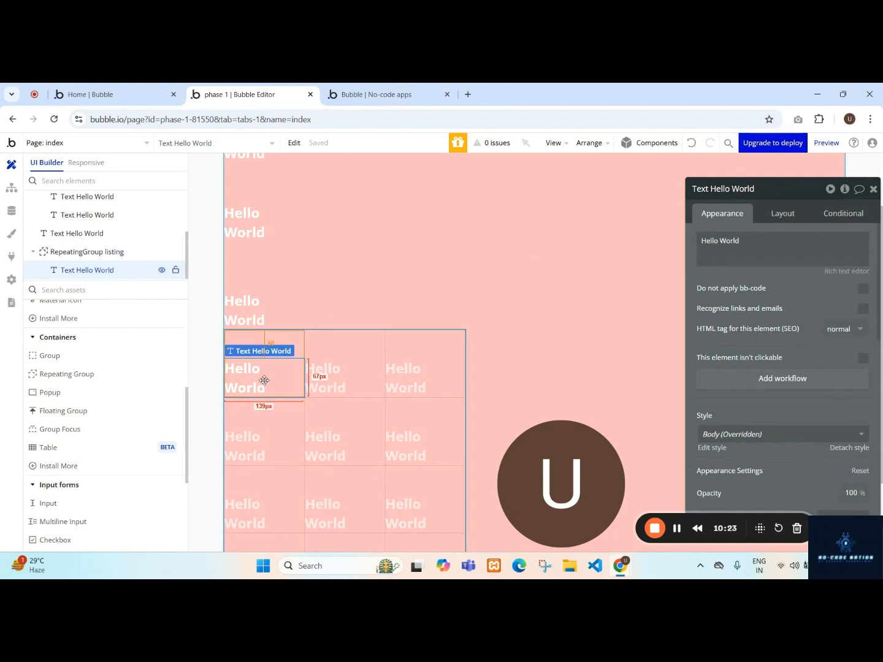
pyautogui.tripleClick(759, 247)
pyautogui.press('BackSpace')
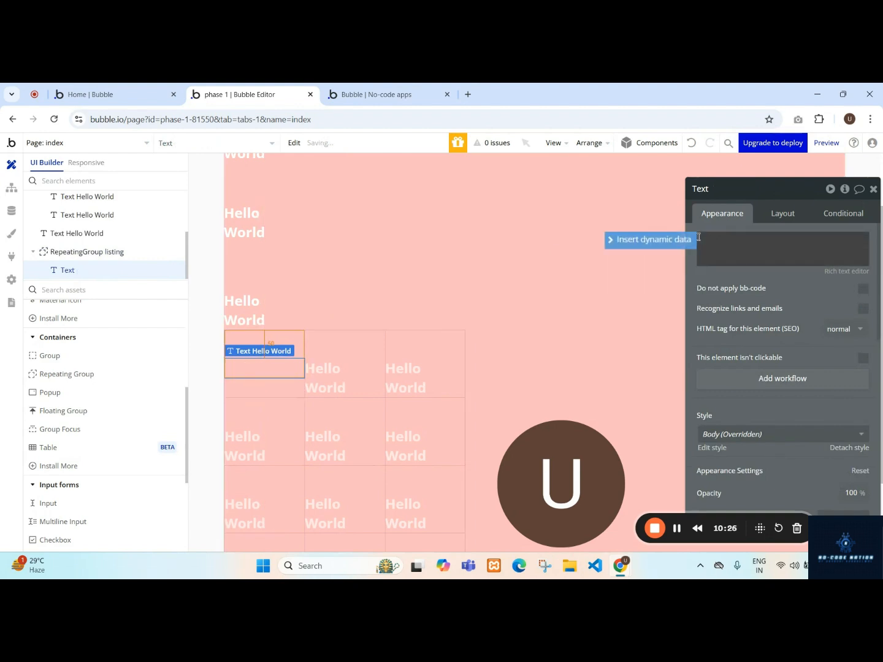
pyautogui.click(686, 241)
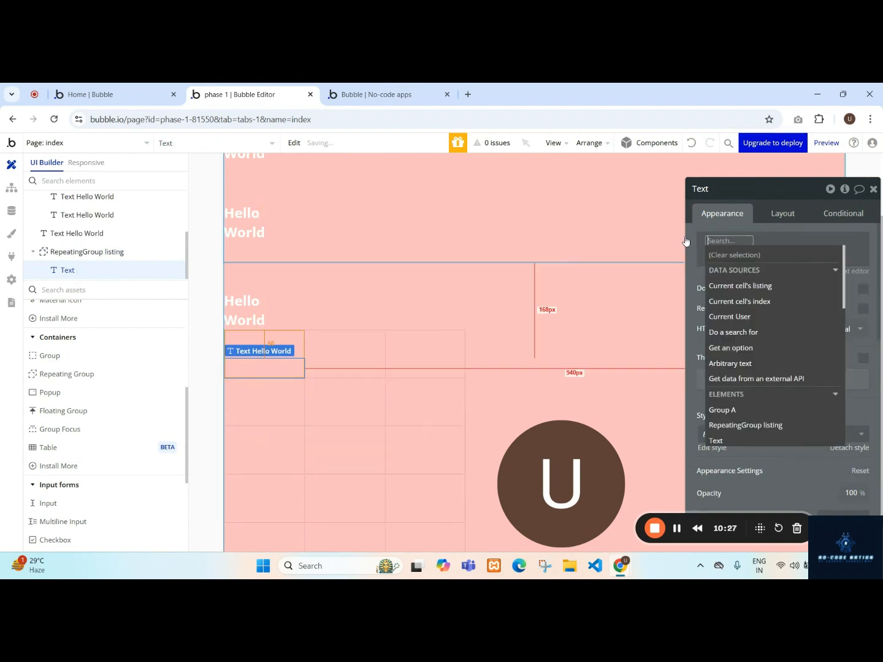
pyautogui.click(765, 285)
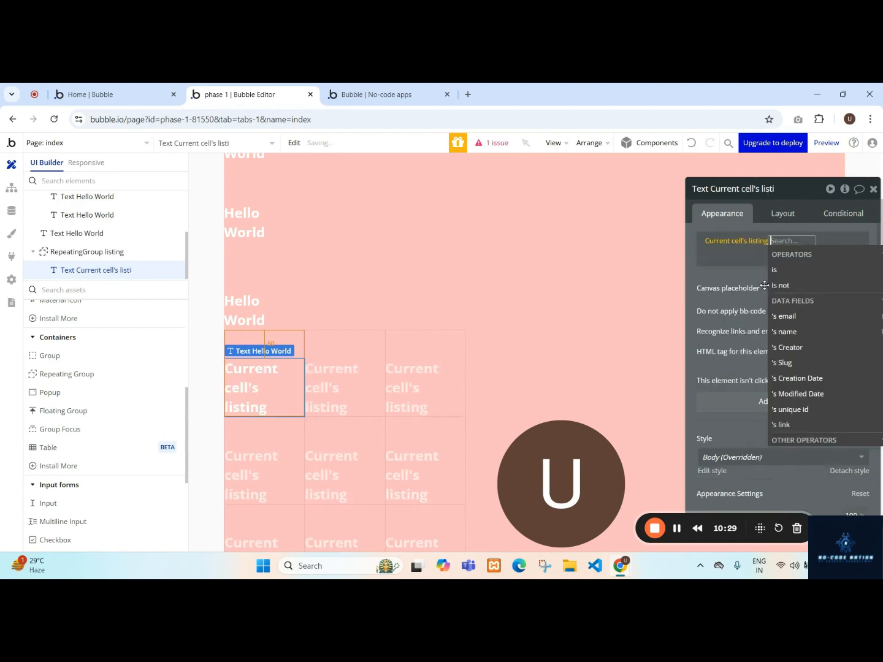
pyautogui.click(796, 332)
pyautogui.click(748, 278)
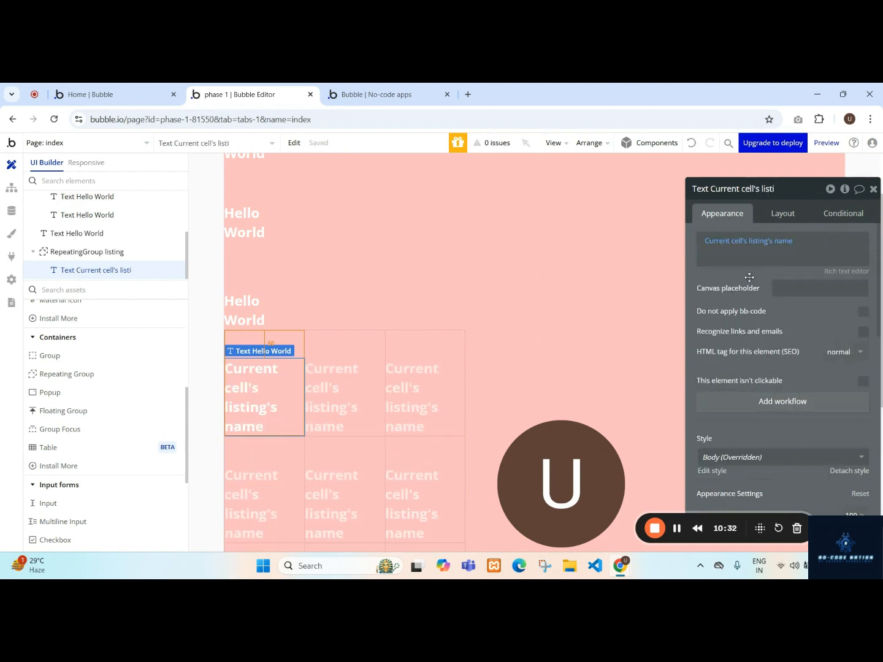
# - Preview the page and compare the names shown in the repeating group with the All listings entries in the app data
pyautogui.click(826, 142)
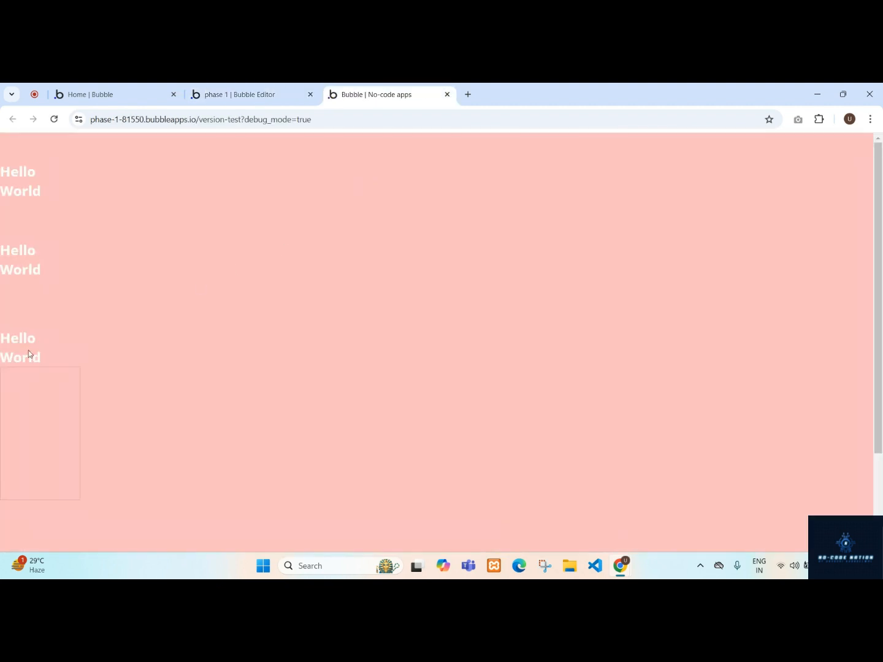
pyautogui.moveTo(3, 412); pyautogui.dragTo(159, 387)
pyautogui.click(240, 94)
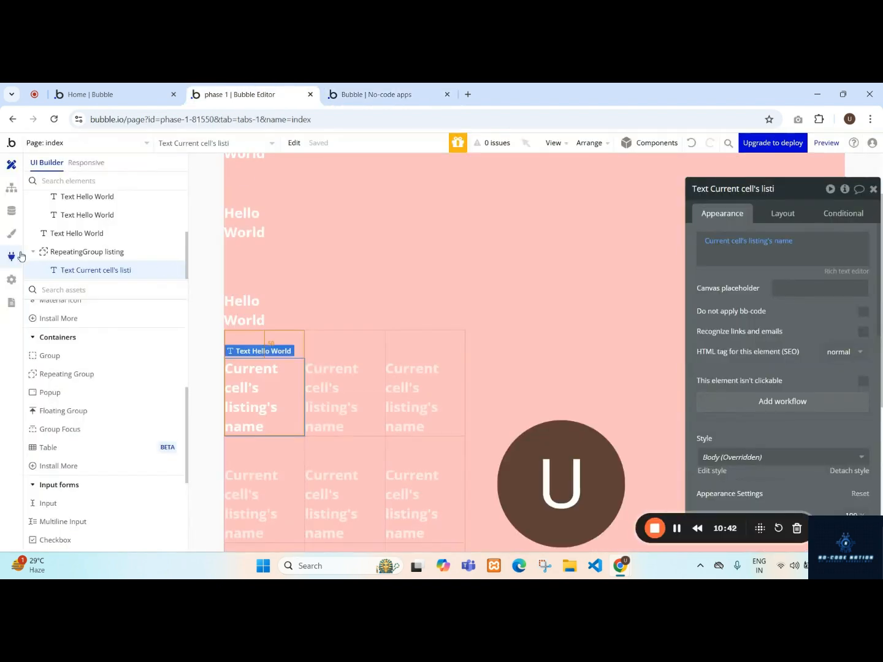
pyautogui.click(11, 232)
pyautogui.click(11, 211)
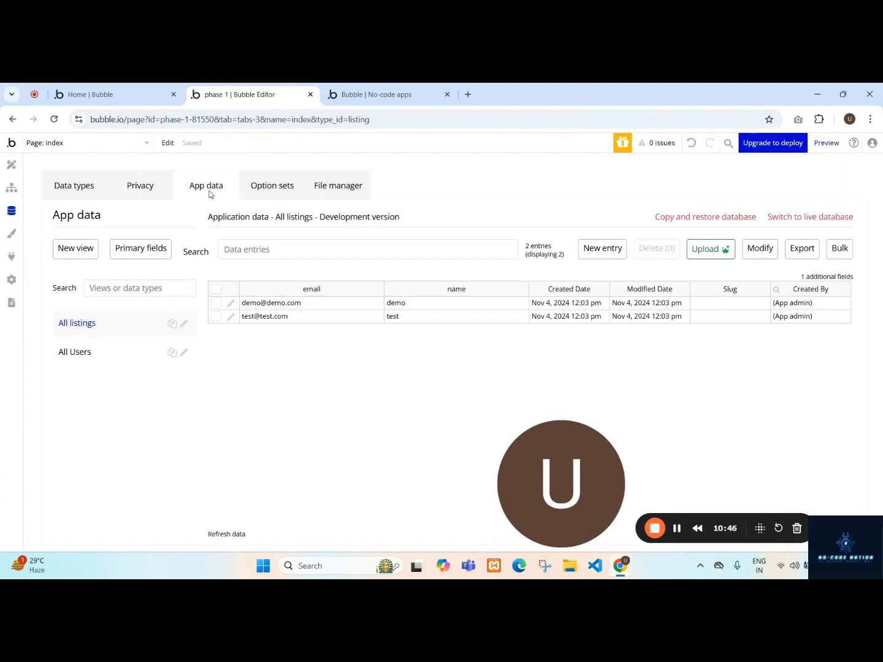
pyautogui.click(403, 305)
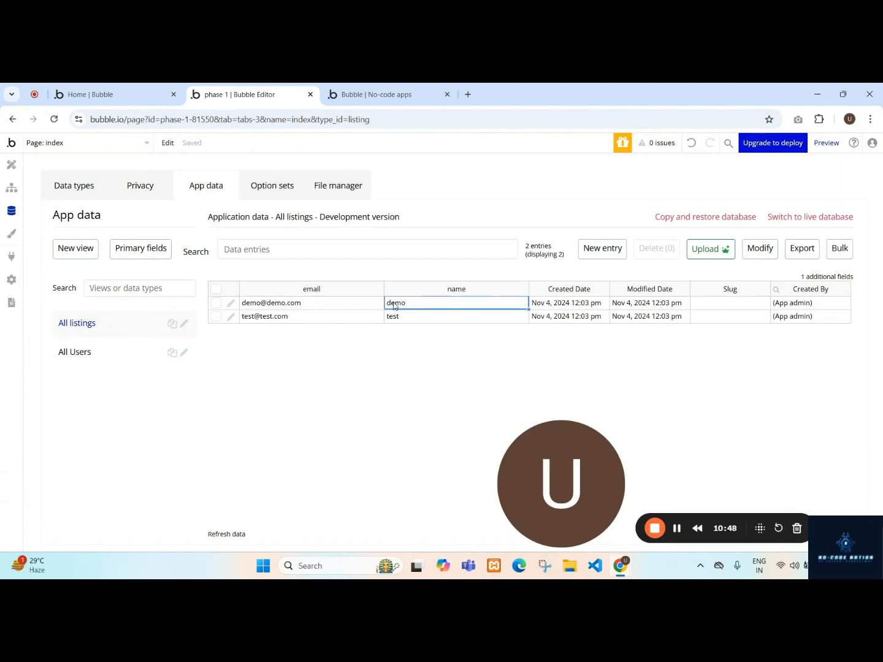
pyautogui.click(404, 315)
pyautogui.click(390, 93)
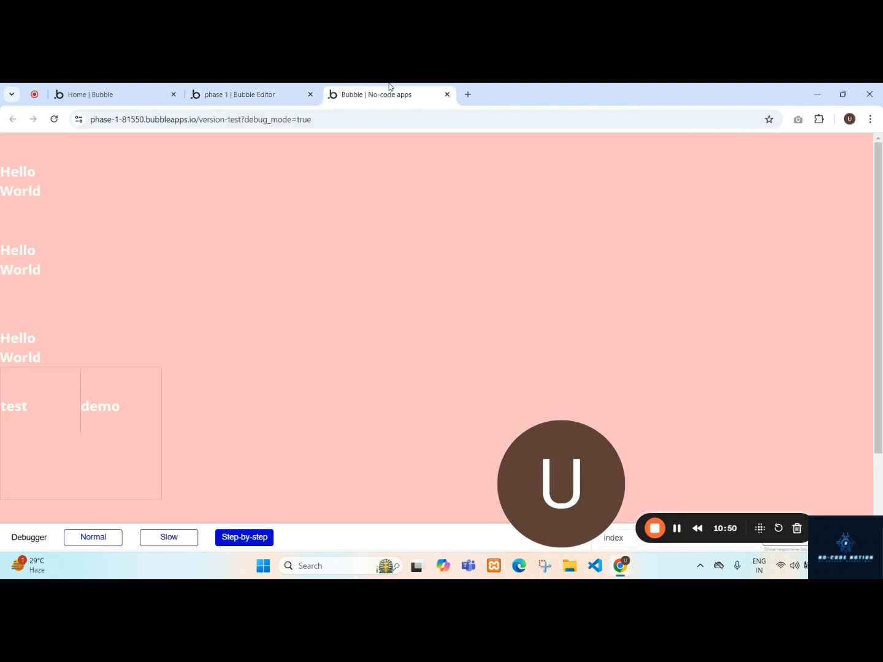
pyautogui.doubleClick(84, 408)
pyautogui.doubleClick(14, 407)
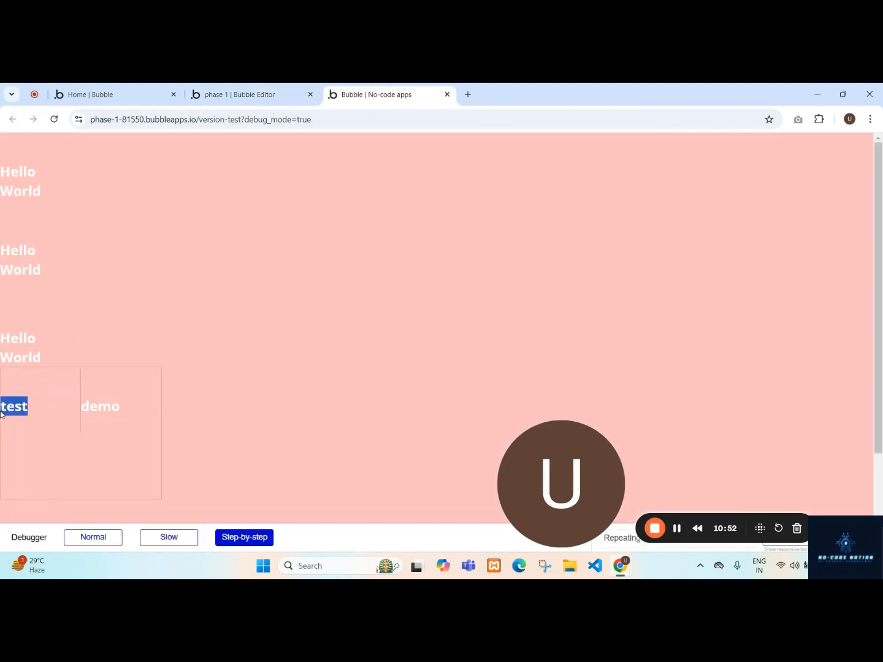
# - Copy the listing name text in the design view and paste the duplicate inside the repeating group
pyautogui.click(252, 89)
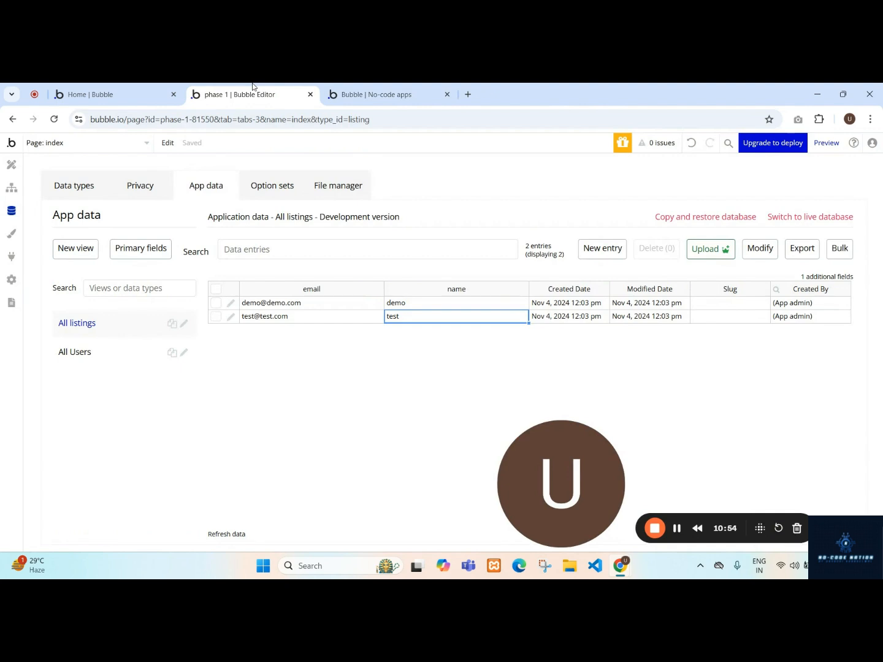
pyautogui.click(12, 164)
pyautogui.click(408, 359)
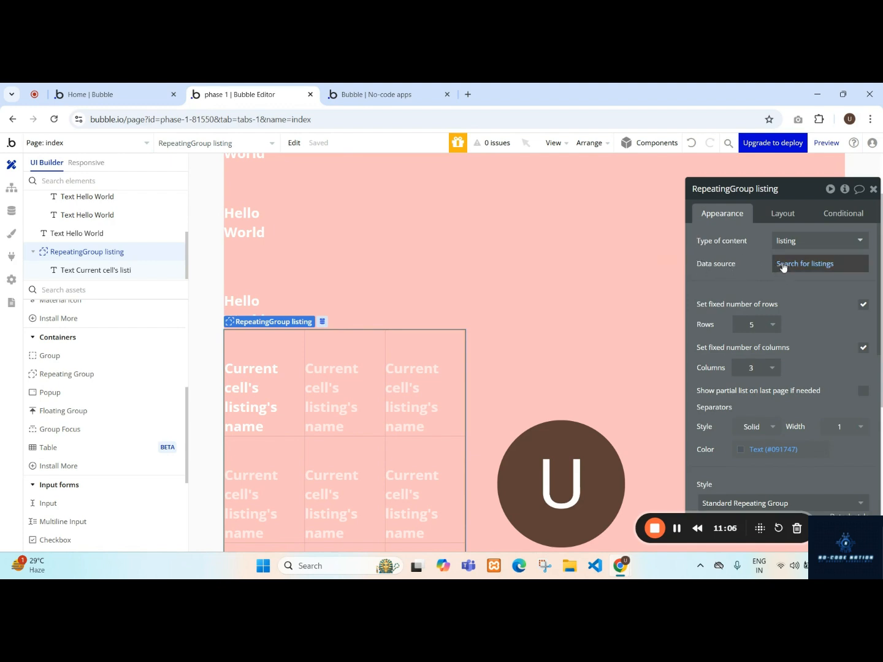
pyautogui.scroll(-1, 416, 293)
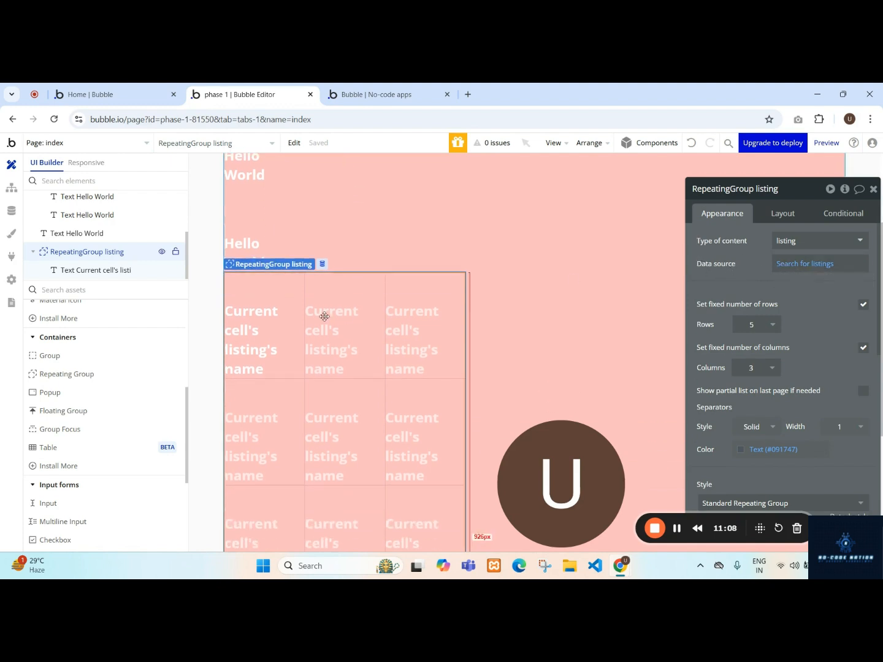
pyautogui.click(246, 340)
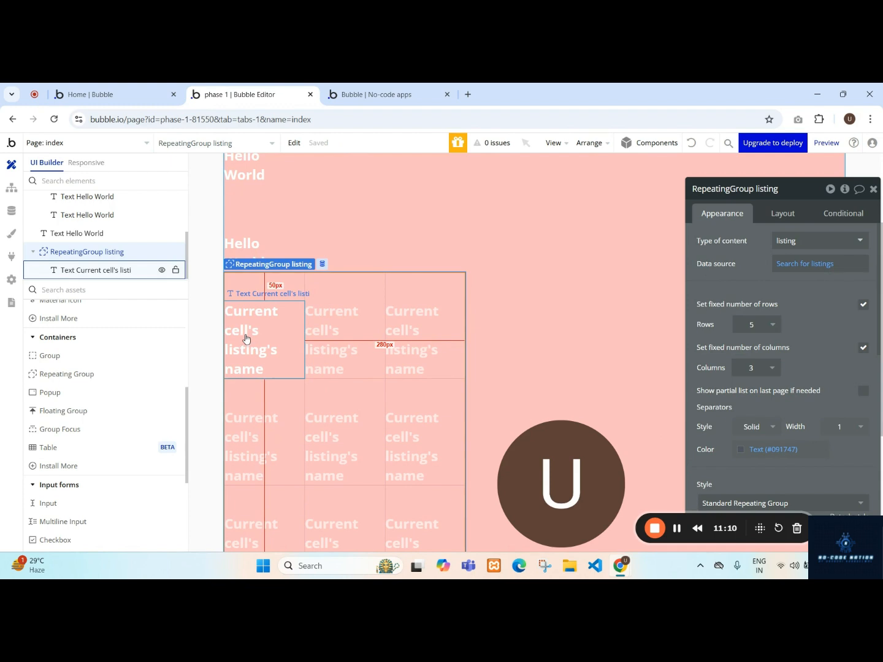
pyautogui.click(246, 339)
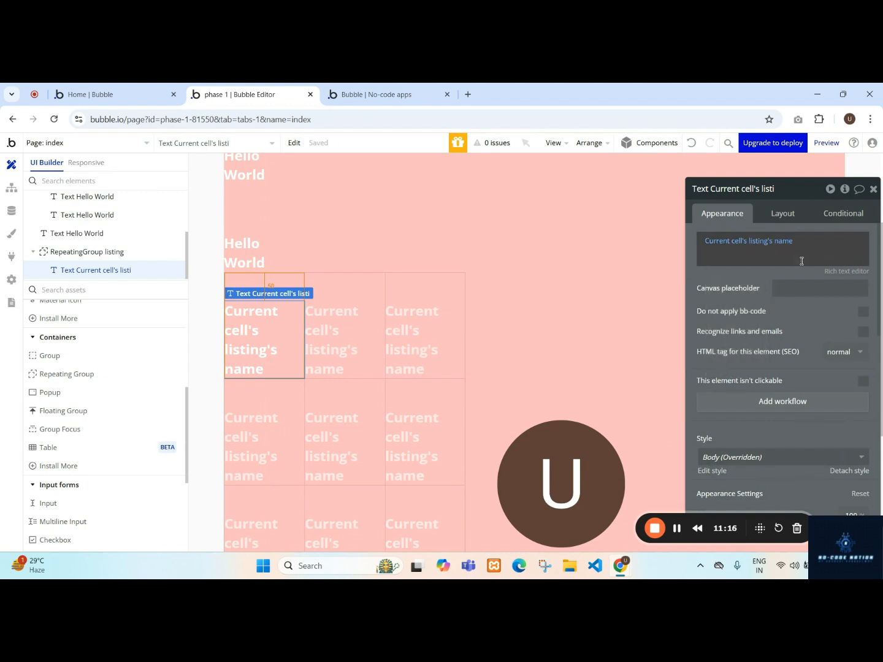
pyautogui.rightClick(262, 330)
pyautogui.click(270, 337)
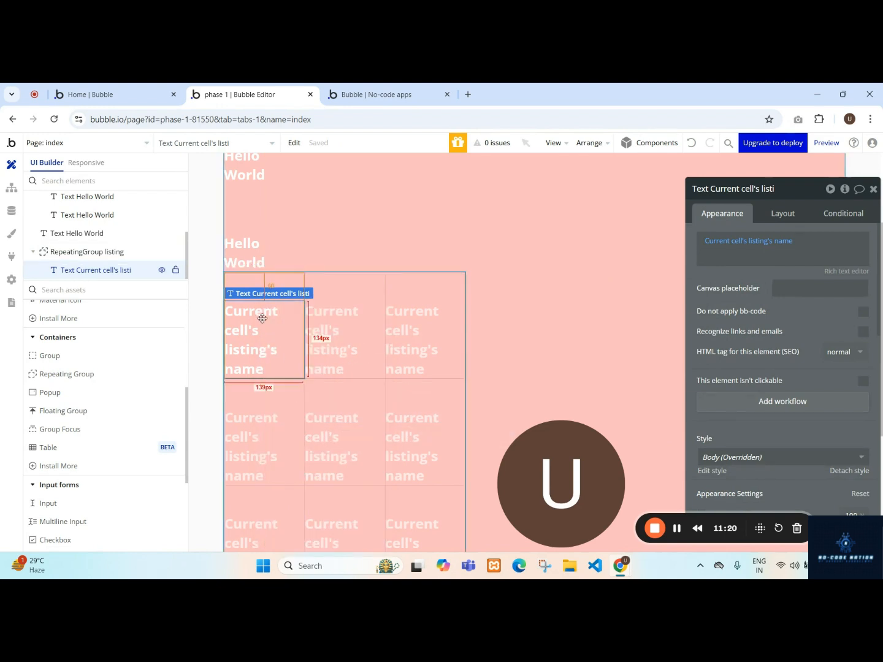
pyautogui.rightClick(251, 286)
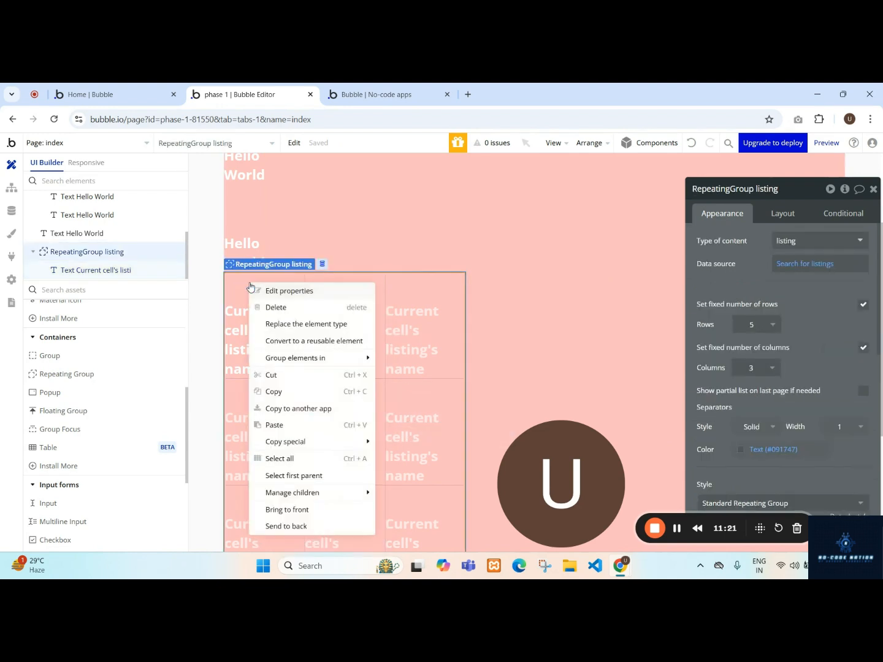
pyautogui.click(300, 424)
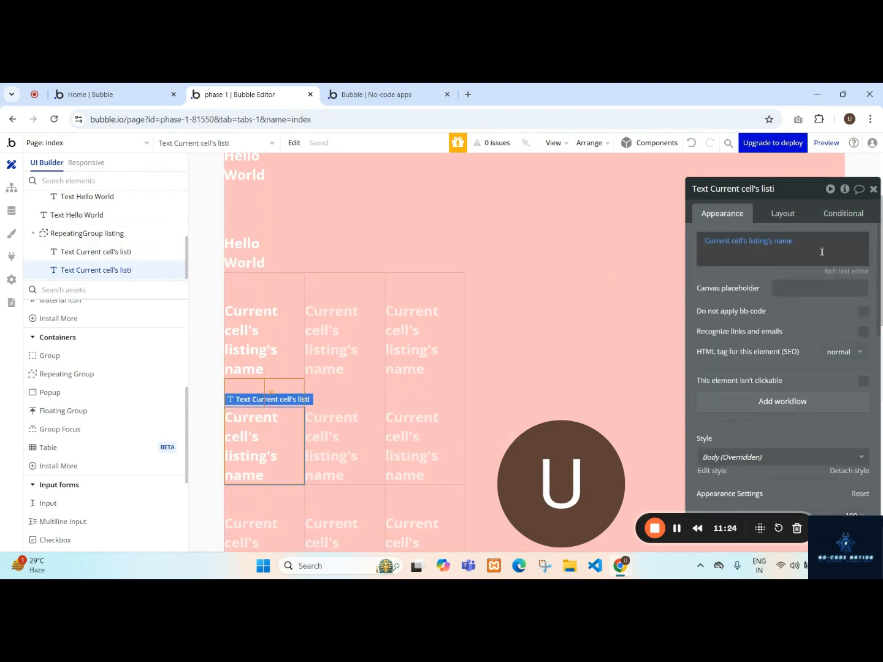
# - Set the pasted text's dynamic content to Current cell's listing's email
pyautogui.click(759, 243)
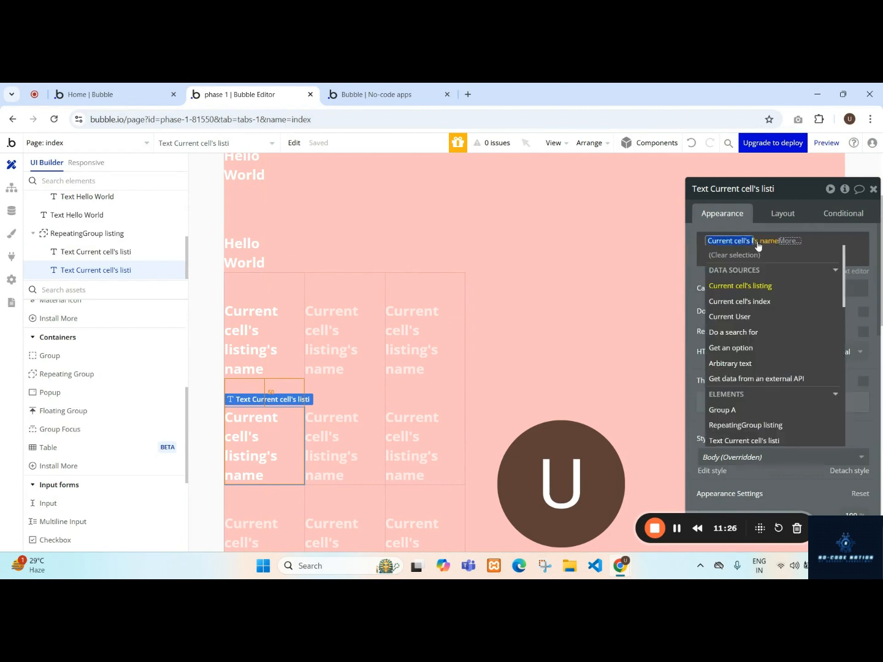
pyautogui.click(763, 286)
pyautogui.click(774, 239)
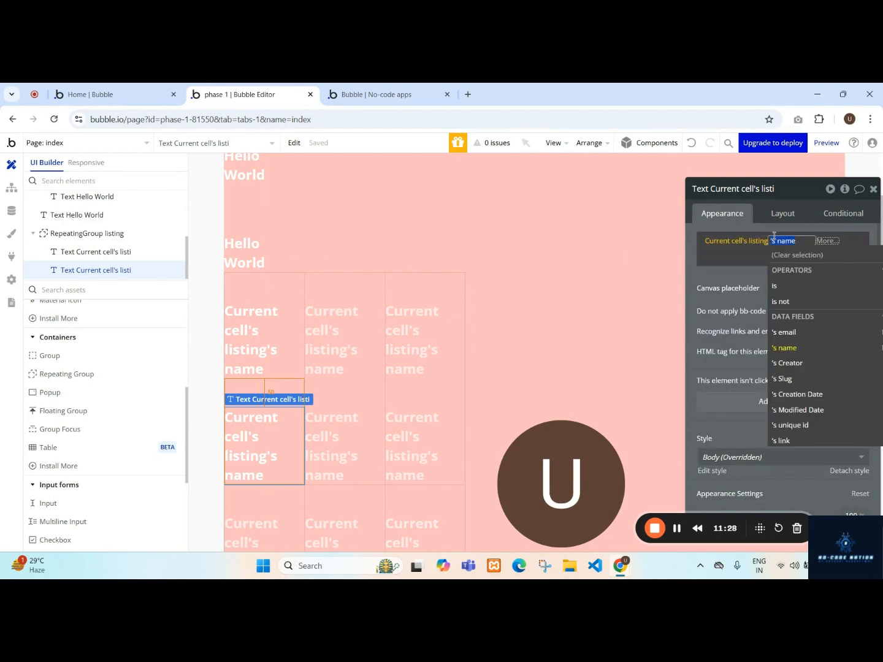
pyautogui.click(785, 332)
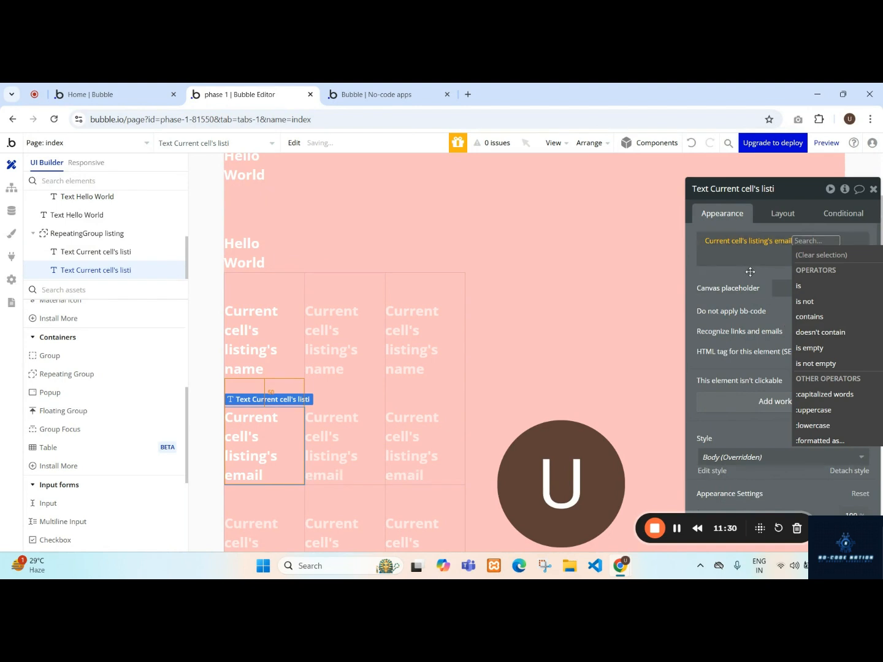
pyautogui.click(750, 272)
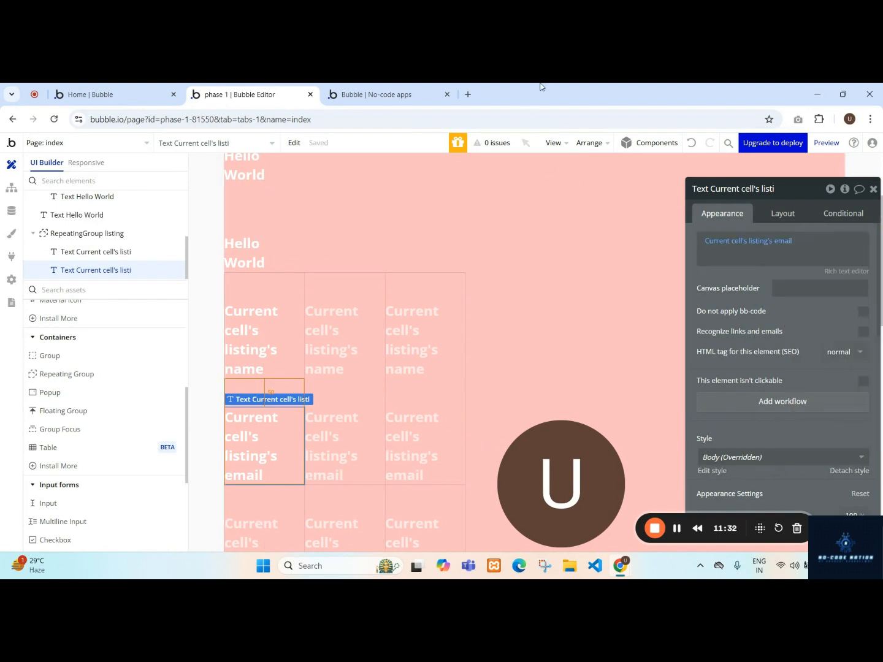
# - Check the listing emails shown in the repeating group's cells in the page preview
pyautogui.click(380, 95)
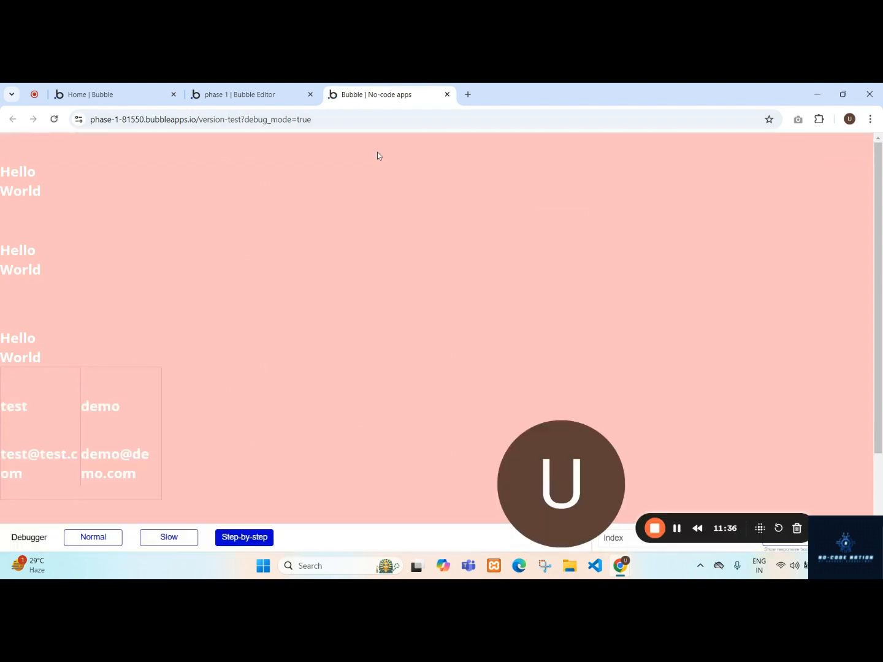
pyautogui.moveTo(28, 483); pyautogui.dragTo(2, 452)
pyautogui.moveTo(135, 480); pyautogui.dragTo(85, 452)
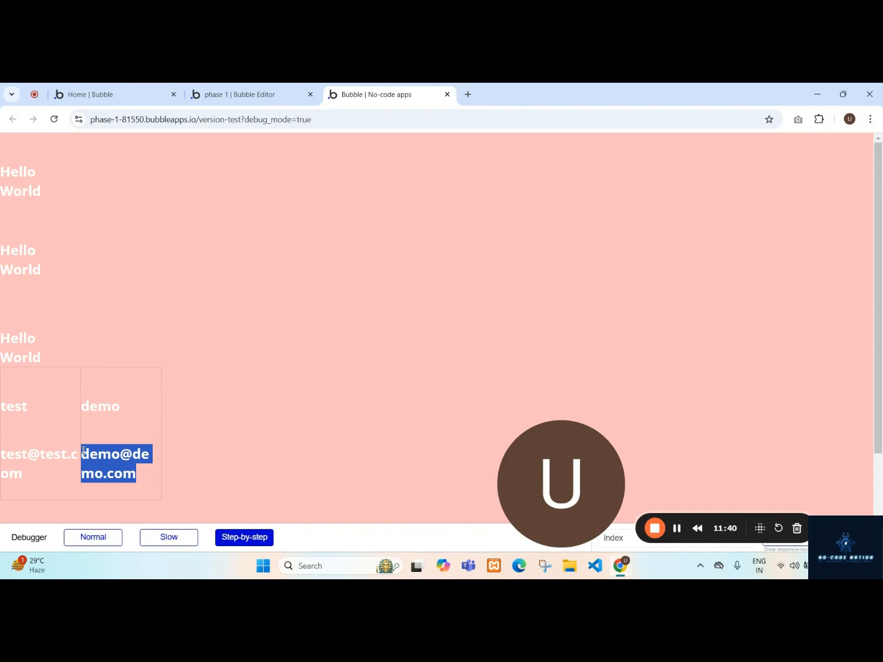
# - Add a floating group to the page in the editor and paste a copy of the Hello World text inside it
pyautogui.click(272, 91)
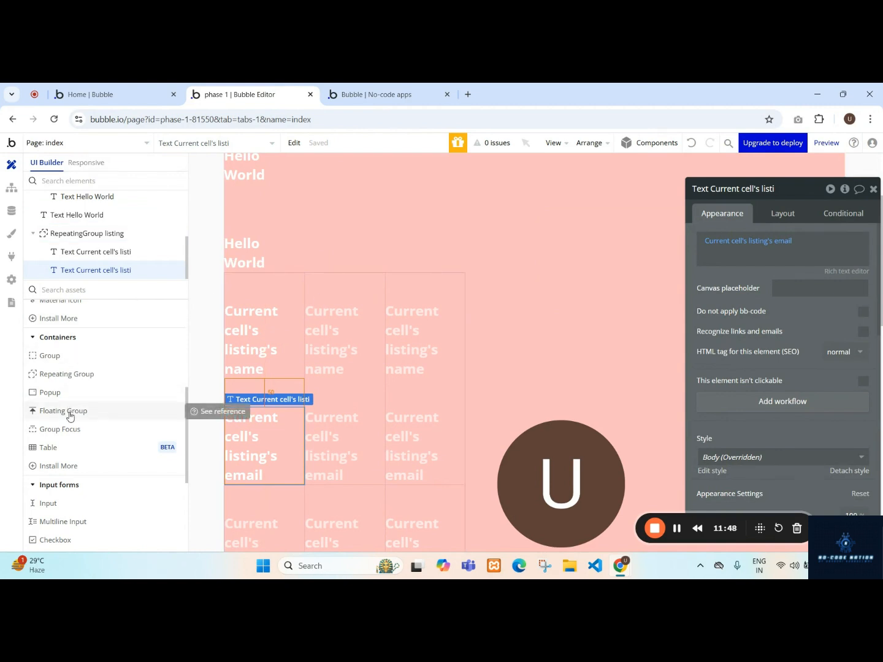
pyautogui.moveTo(69, 416); pyautogui.dragTo(620, 328)
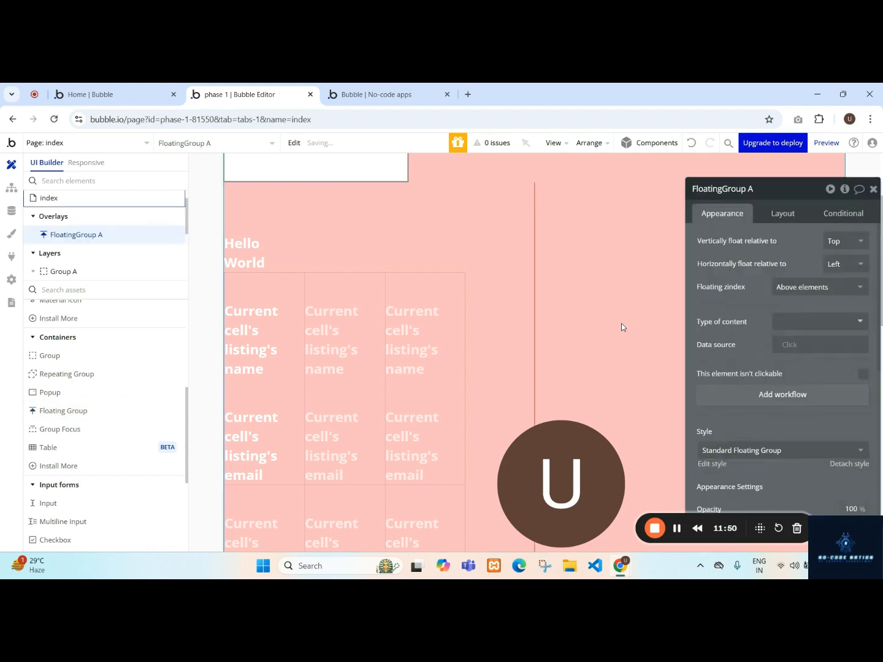
pyautogui.scroll(3, 543, 333)
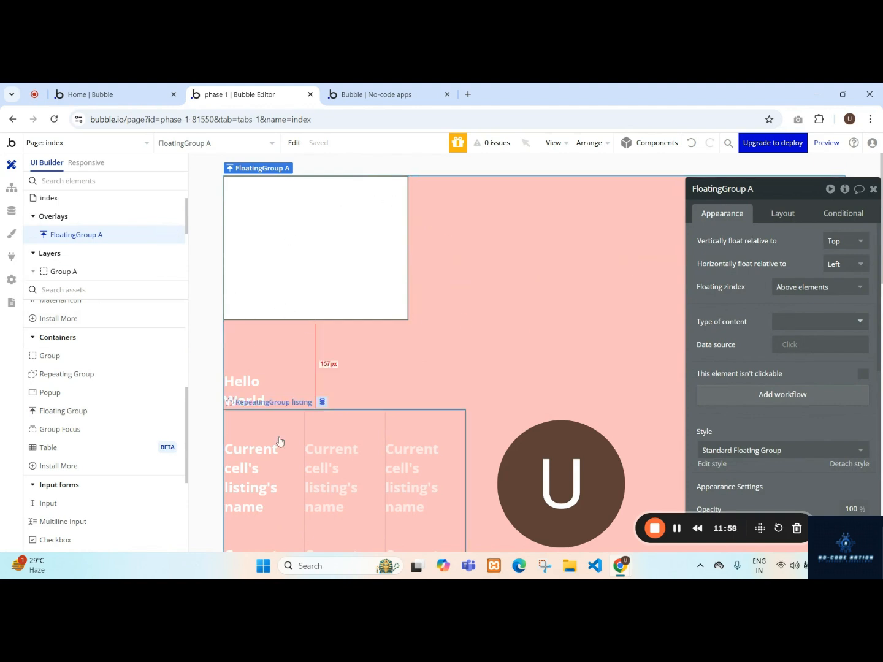
pyautogui.click(241, 403)
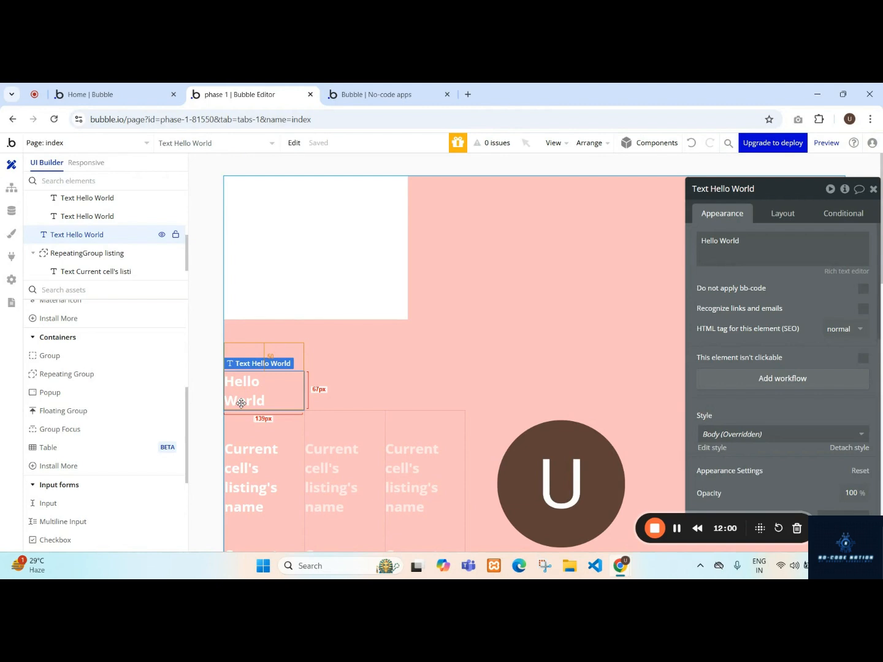
pyautogui.click(314, 259)
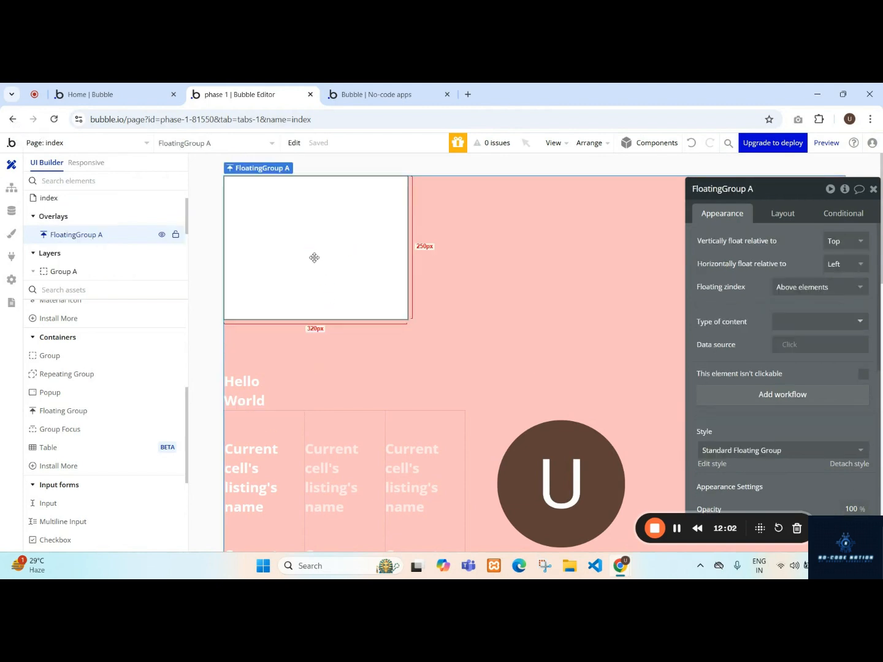
pyautogui.hotkey('ctrl', 'v')
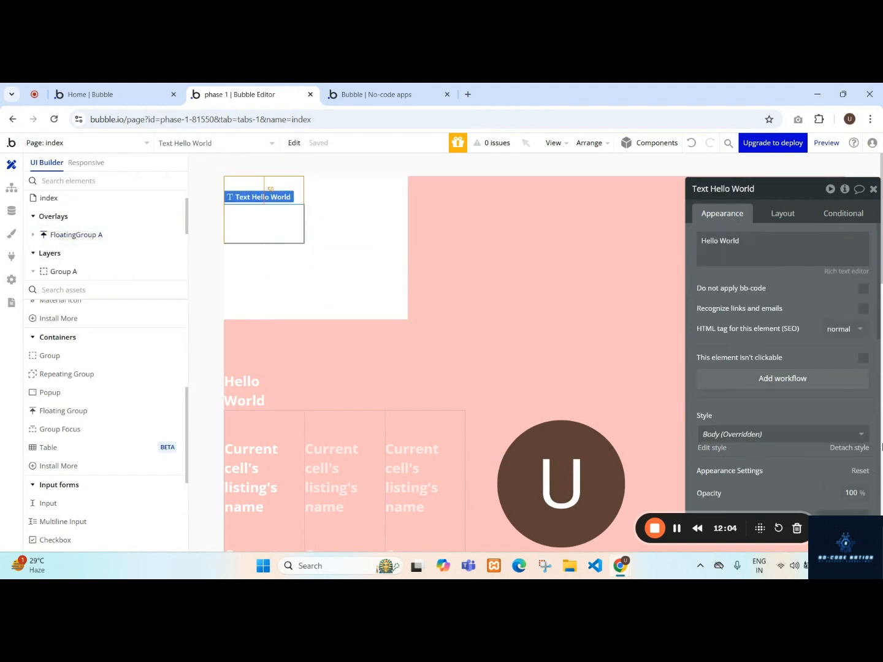
# - Set the font color of the floating group's Hello World text to the Primary color variable (#0205D3)
pyautogui.click(742, 257)
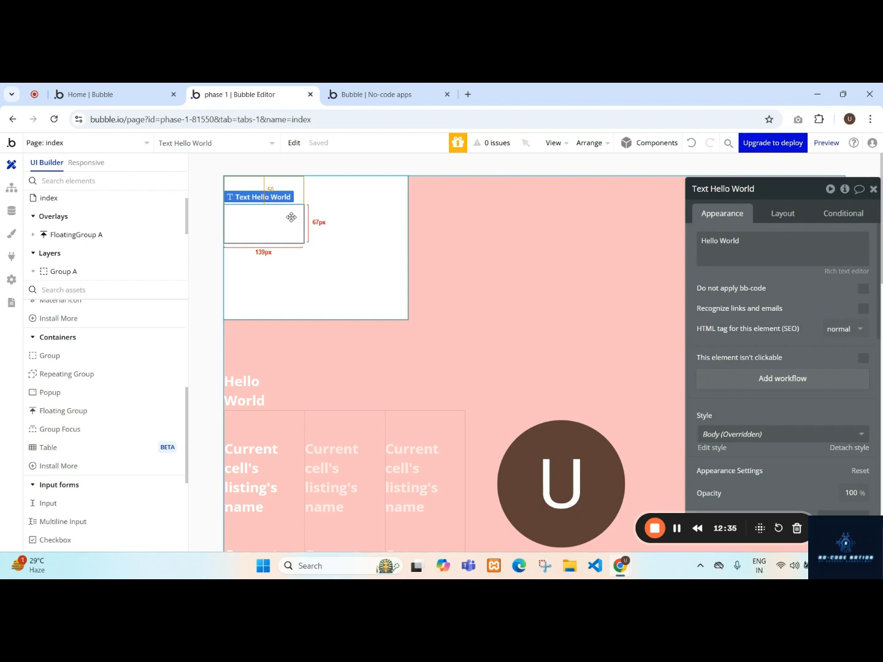
pyautogui.scroll(-1, 105, 393)
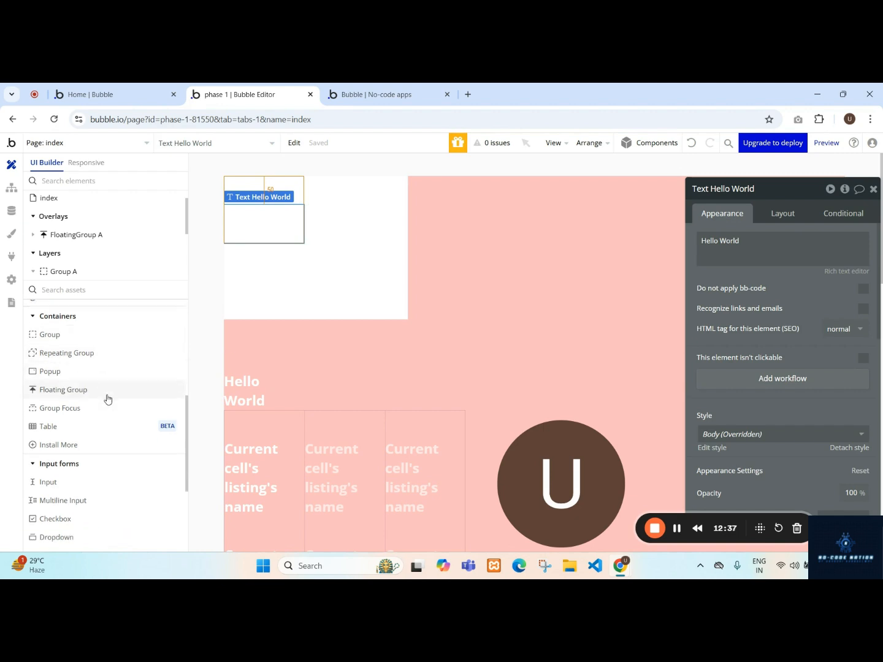
pyautogui.scroll(5, 108, 399)
pyautogui.scroll(-4, 796, 380)
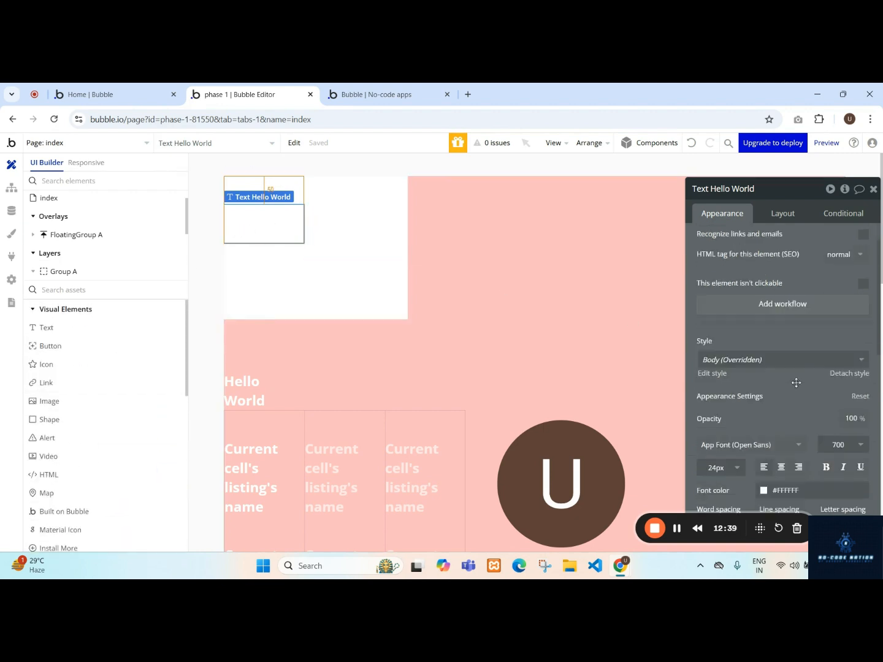
pyautogui.click(767, 336)
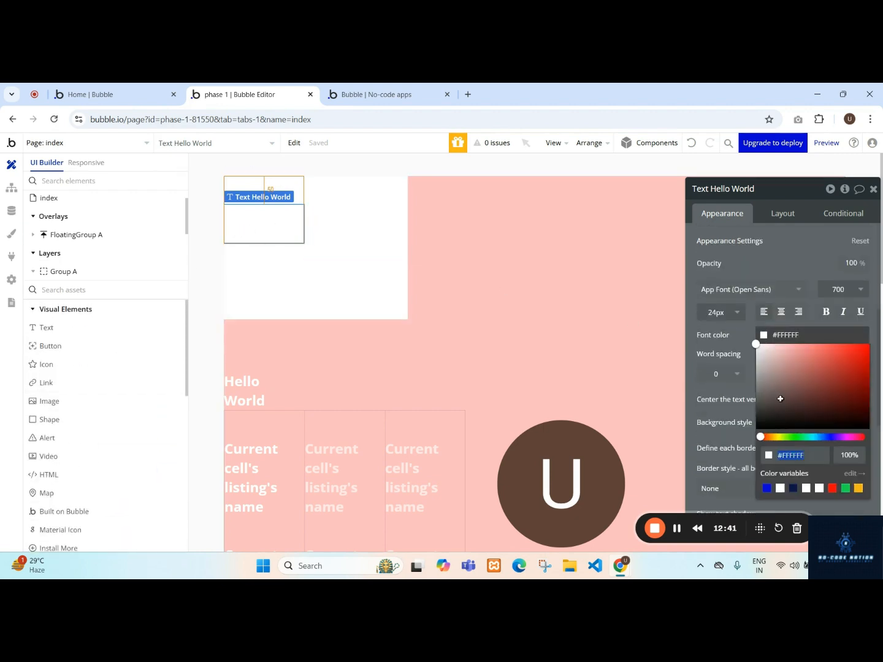
pyautogui.click(766, 489)
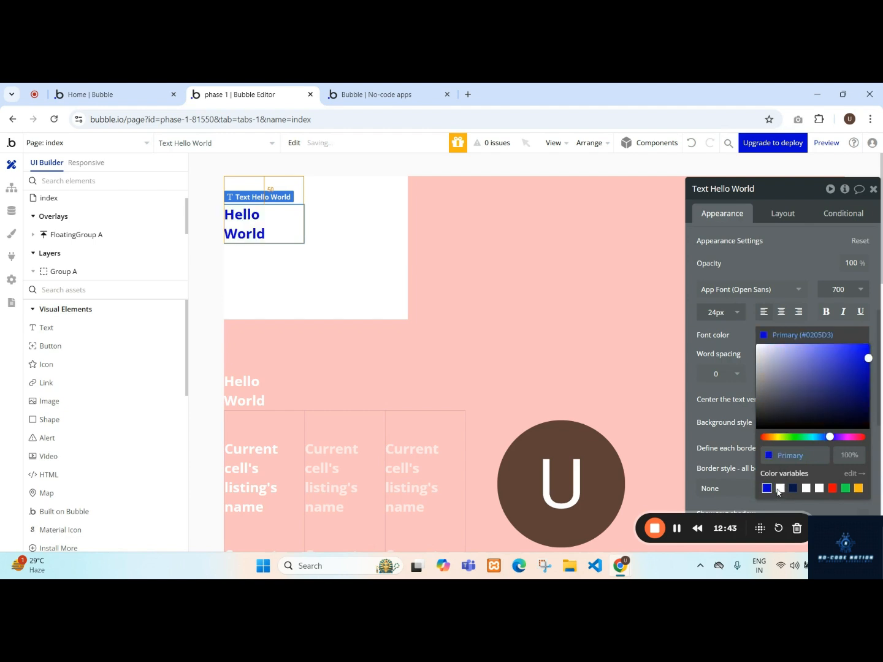
# - Set FloatingGroup A's background color to the red #E34141
pyautogui.click(361, 263)
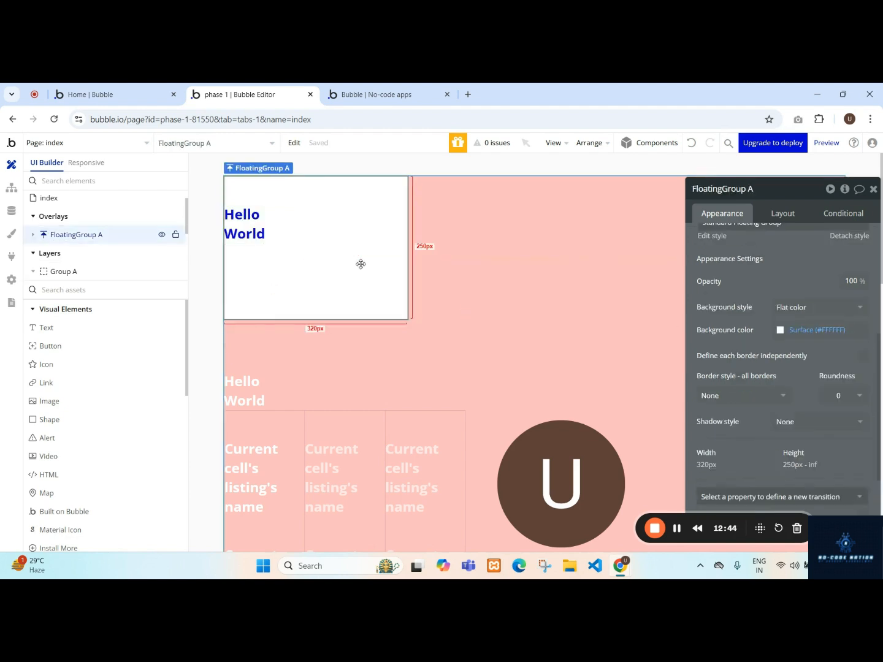
pyautogui.click(780, 332)
pyautogui.click(819, 351)
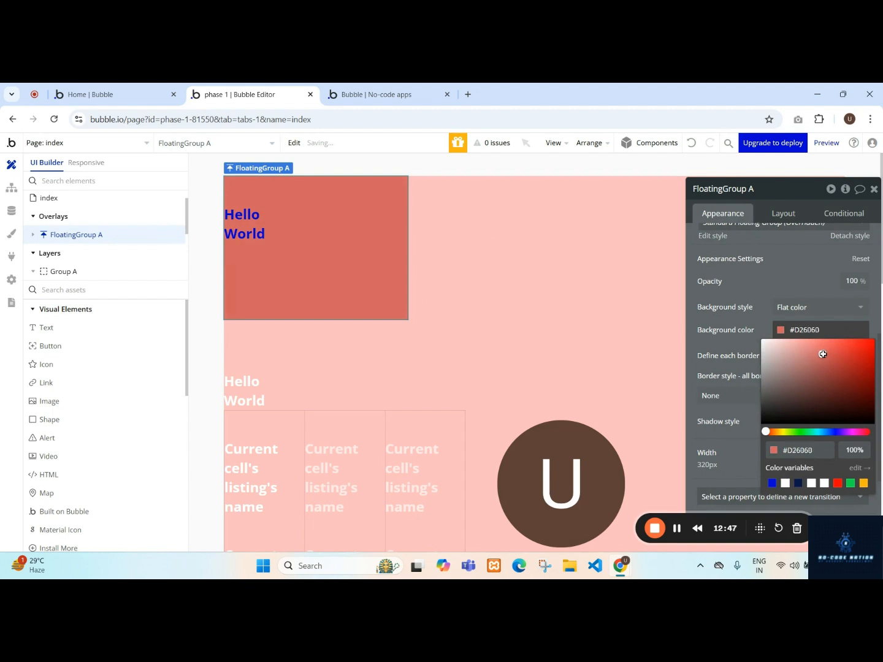
pyautogui.click(842, 349)
# - Reload the page preview without the debug mode parameter and check how the floating group appears
pyautogui.click(422, 88)
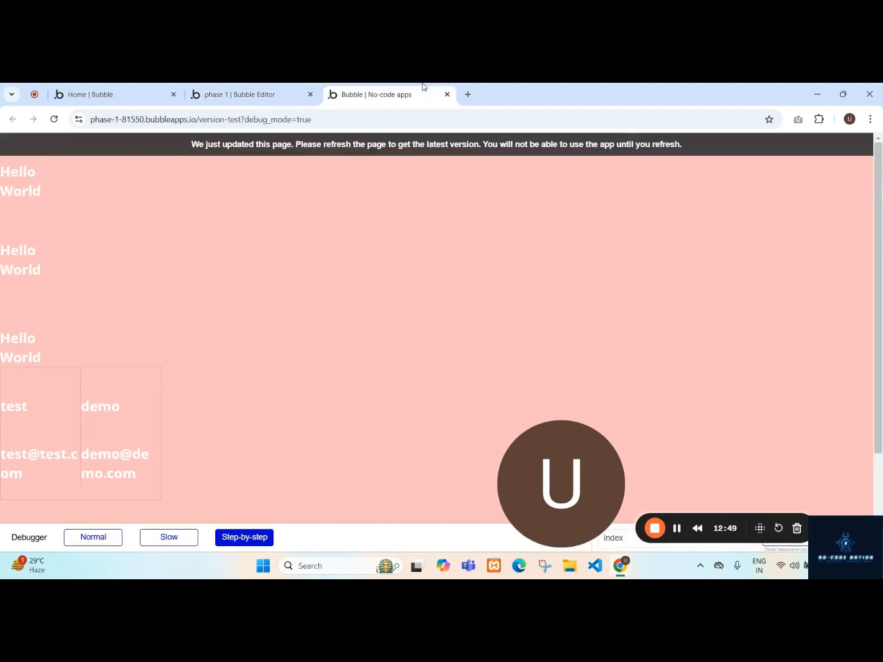
pyautogui.press('F5')
pyautogui.moveTo(239, 119); pyautogui.dragTo(359, 132)
pyautogui.press('BackSpace')
pyautogui.press('Return')
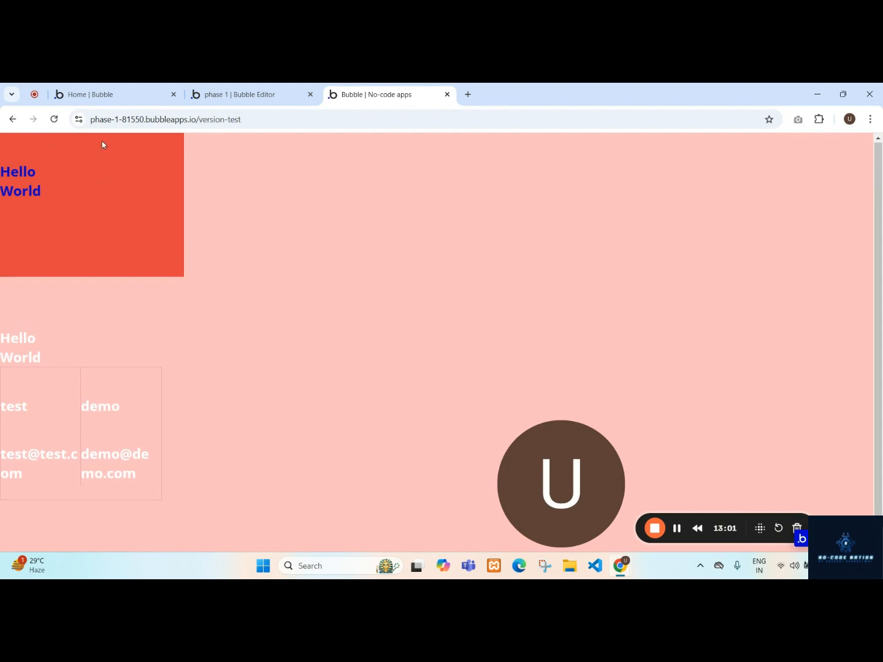
# - Return to the editor and add a Popup container to the index page
pyautogui.click(267, 93)
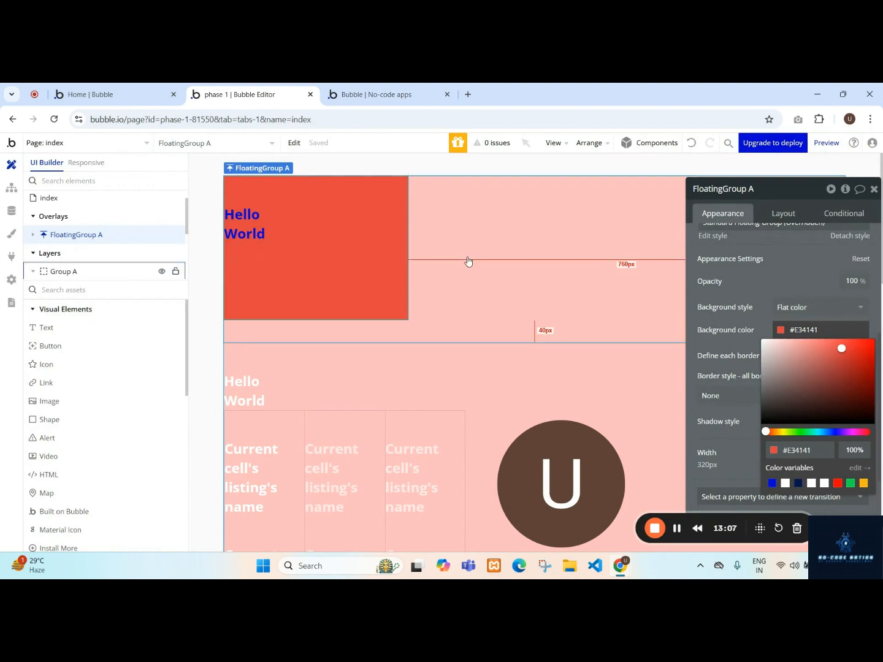
pyautogui.scroll(-2, 466, 264)
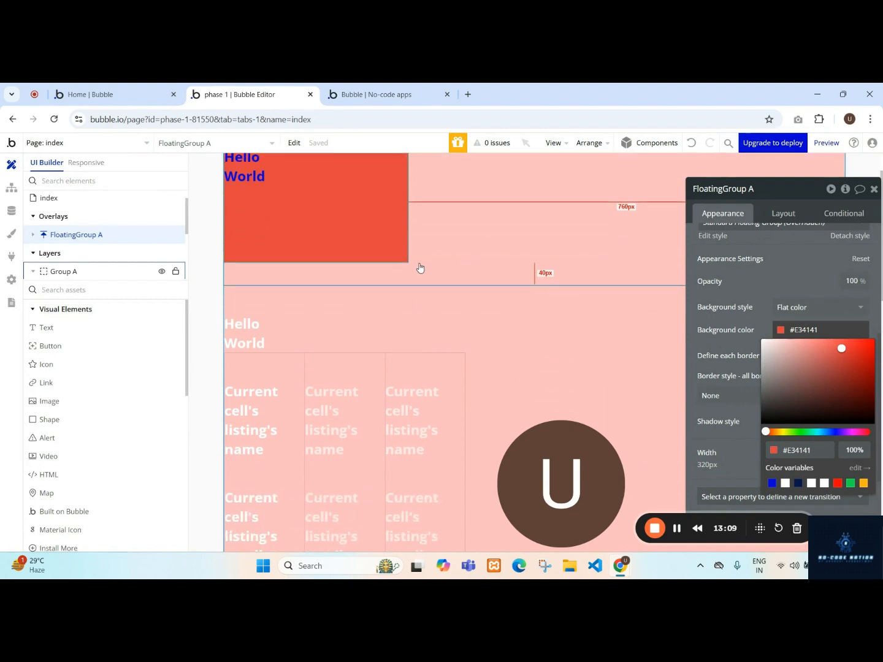
pyautogui.scroll(-8, 127, 368)
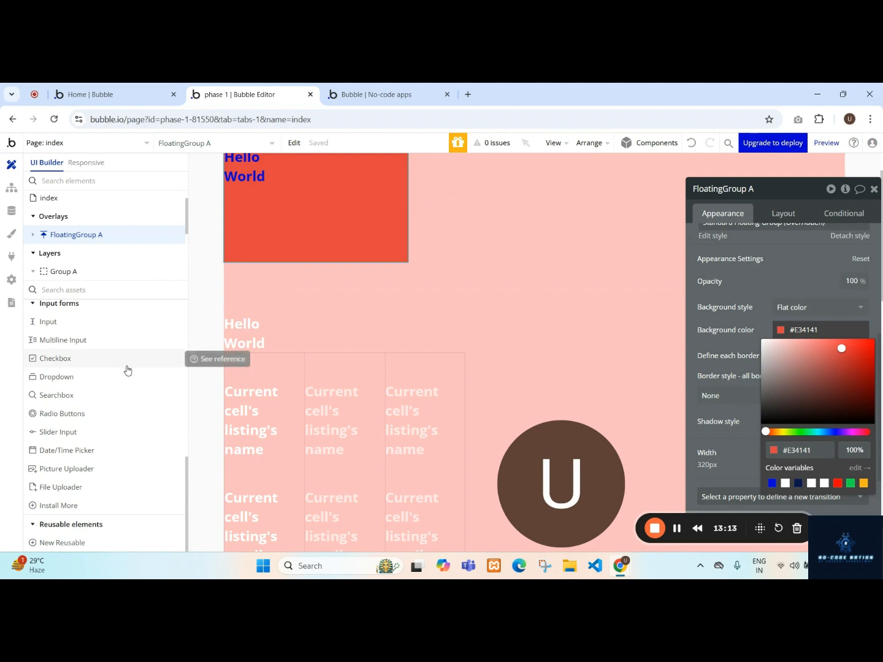
pyautogui.scroll(4, 128, 370)
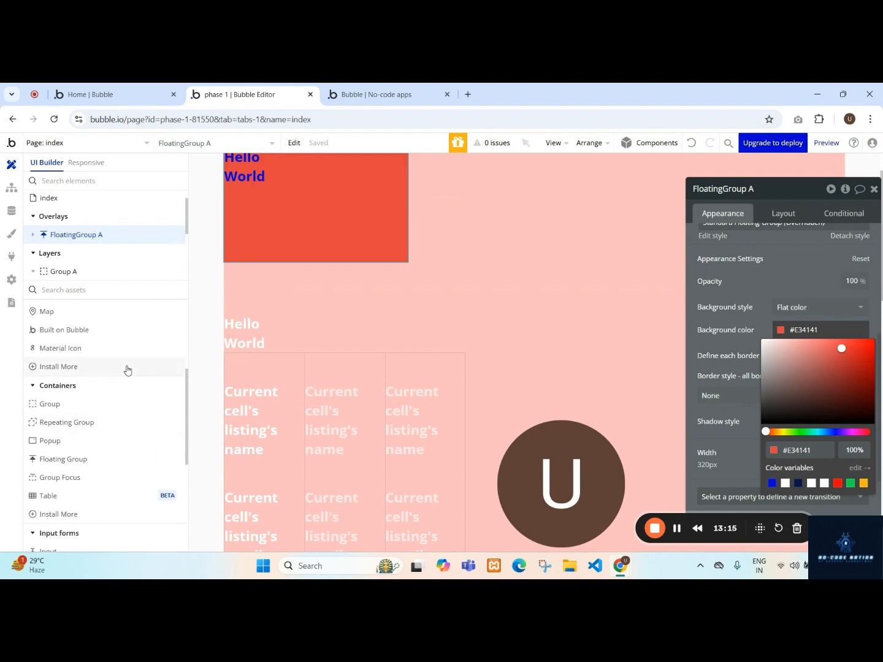
pyautogui.click(82, 447)
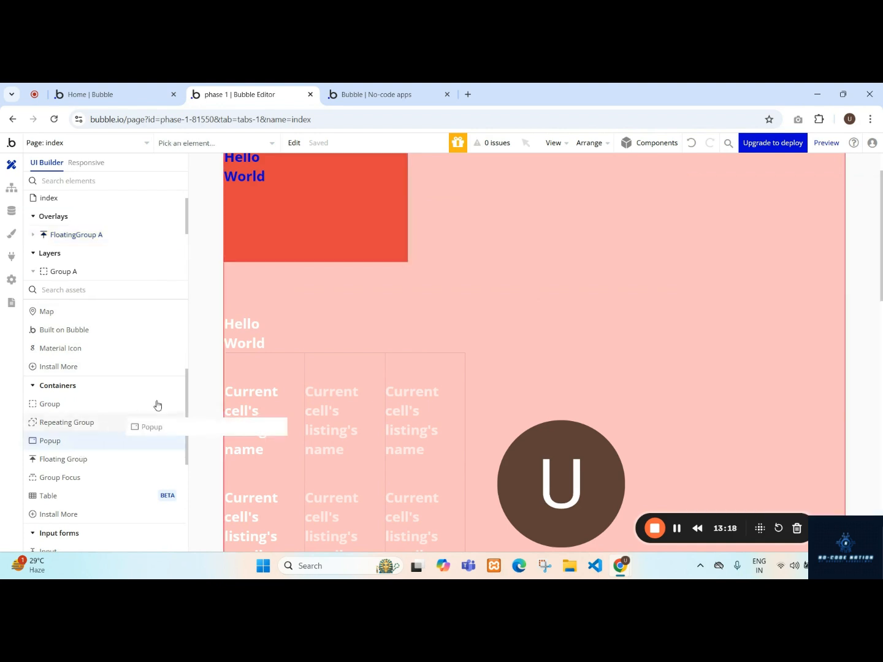
pyautogui.click(458, 331)
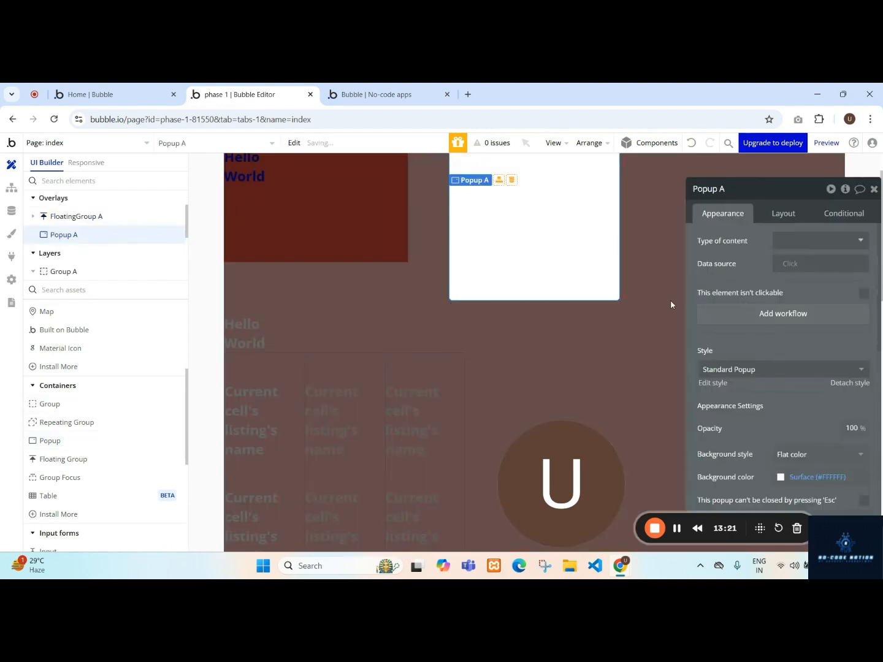
pyautogui.scroll(1, 545, 290)
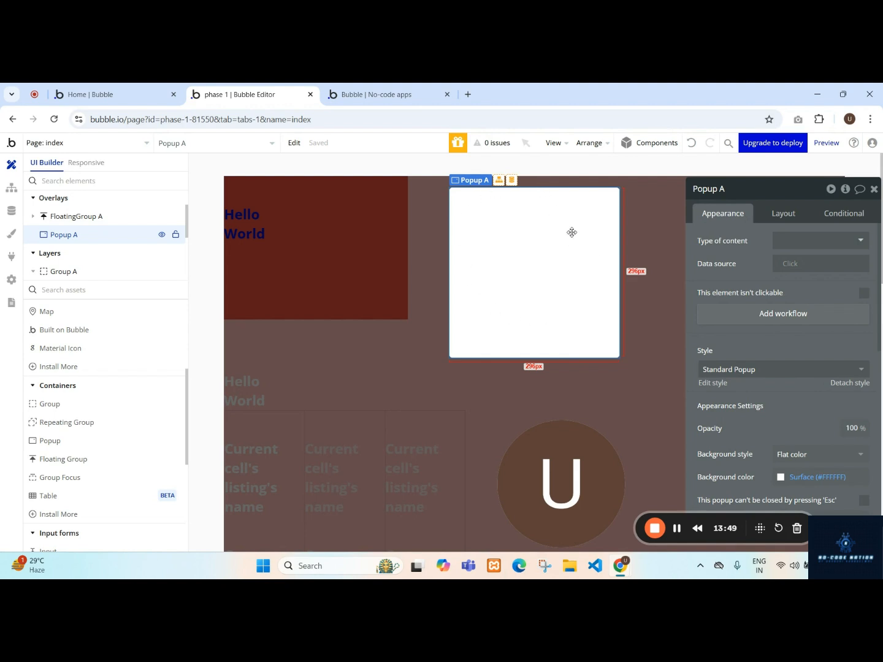
# - Rename the popup to Popup Alert and paste the copied Hello World text inside it
pyautogui.click(726, 190)
pyautogui.write('lert')
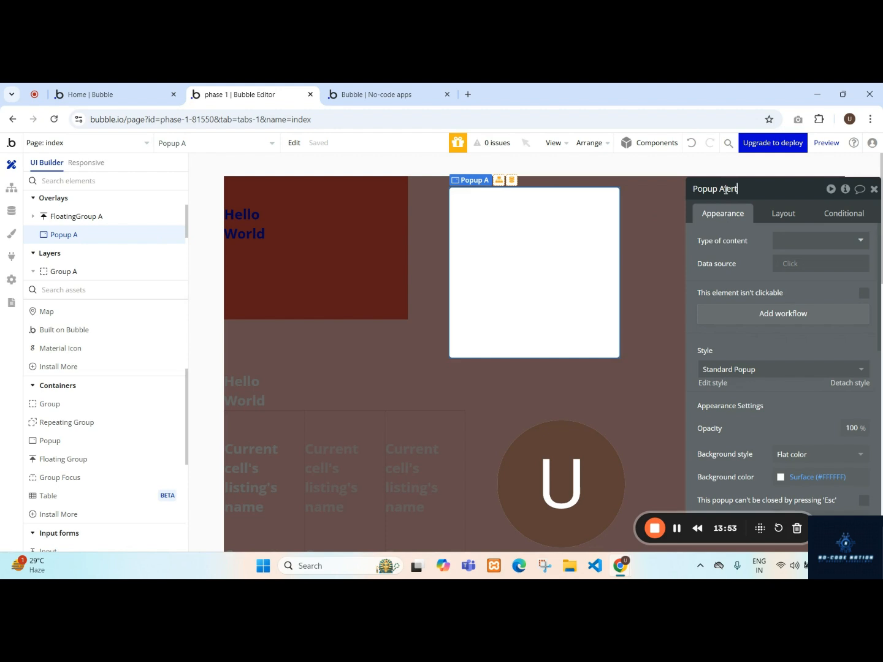
pyautogui.click(548, 229)
pyautogui.rightClick(549, 227)
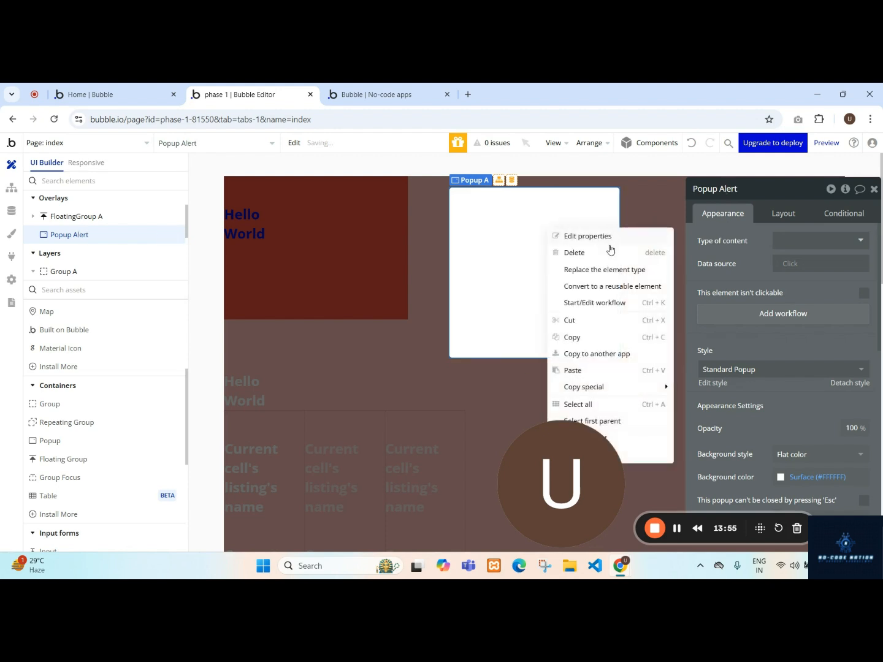
pyautogui.click(580, 371)
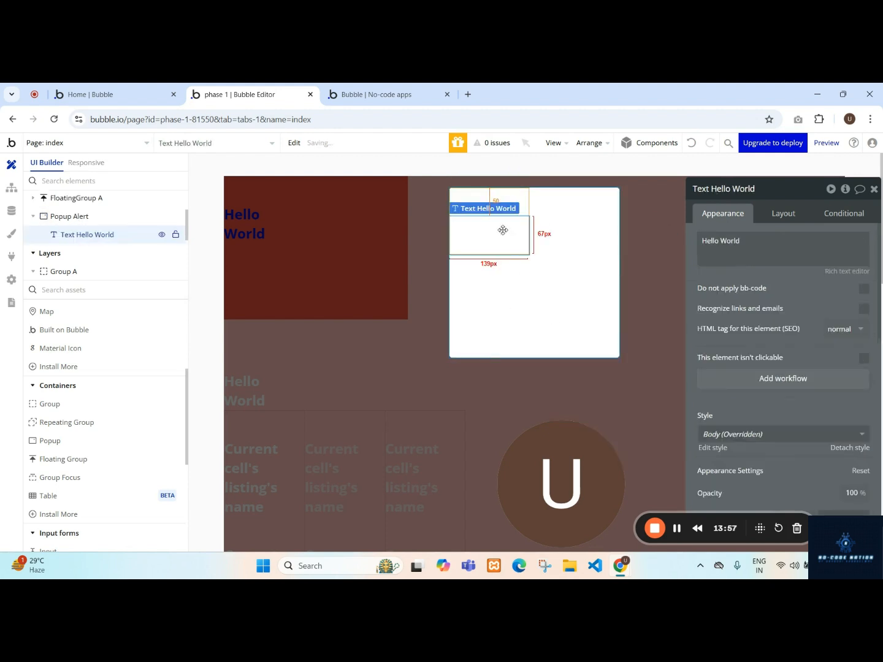
# - Center the pasted Hello World text element horizontally within the popup
pyautogui.scroll(-1, 798, 321)
pyautogui.scroll(1, 794, 229)
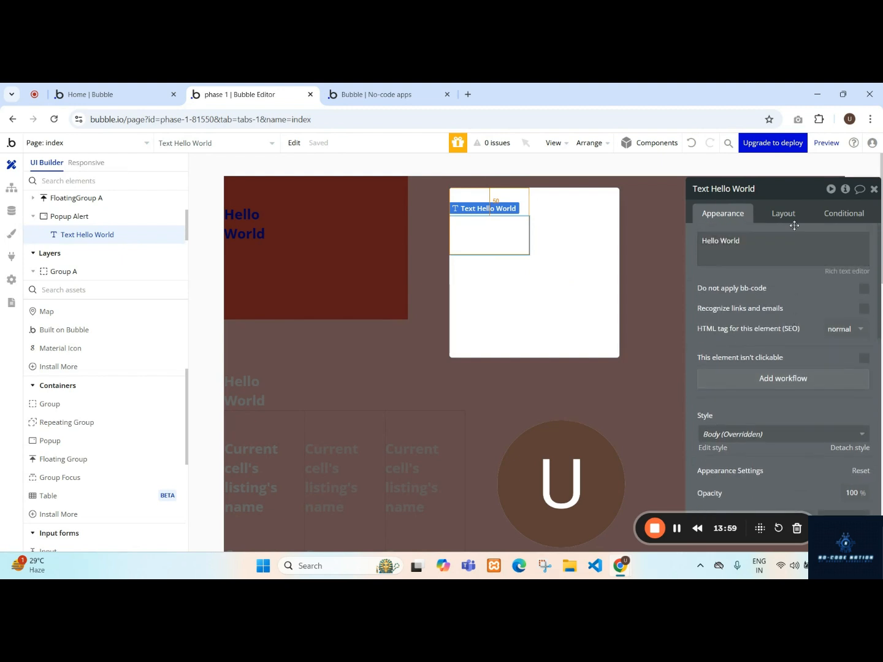
pyautogui.click(785, 213)
pyautogui.click(845, 303)
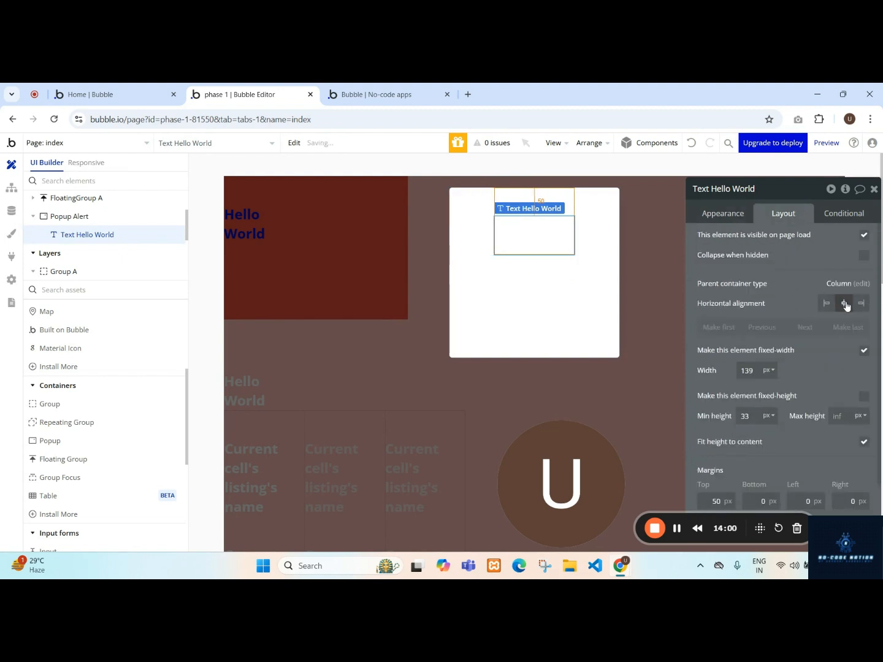
# - Set the popup text's font color to dark brown #532B2B and center-align its content
pyautogui.click(730, 215)
pyautogui.scroll(-3, 754, 305)
pyautogui.click(788, 277)
pyautogui.moveTo(767, 305); pyautogui.dragTo(810, 343)
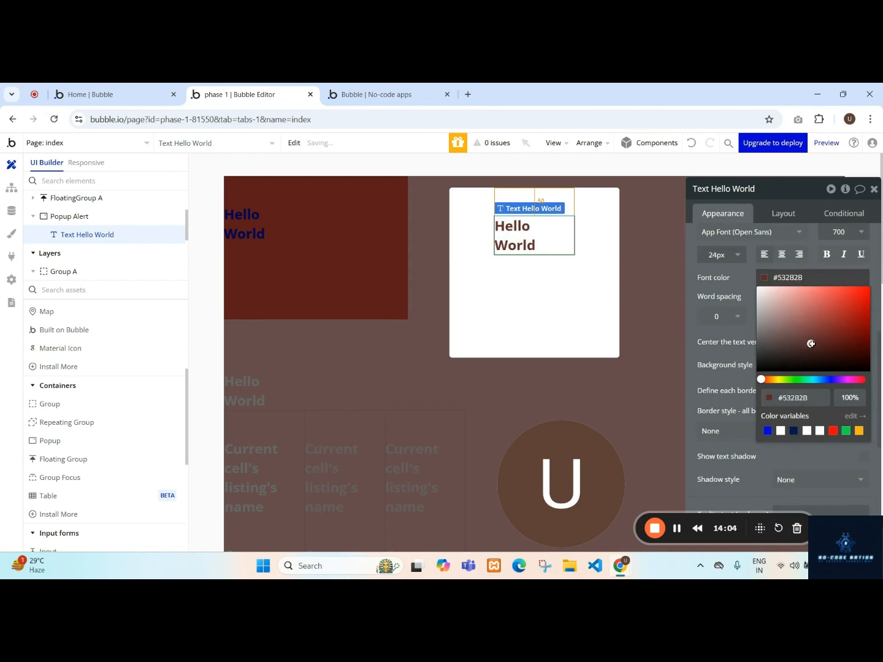
pyautogui.click(781, 255)
# - Replace the popup text's content with "Hi Welcome"
pyautogui.scroll(5, 754, 312)
pyautogui.tripleClick(754, 252)
pyautogui.write('Hi Wel')
pyautogui.write('x')
pyautogui.press('BackSpace')
pyautogui.write('come')
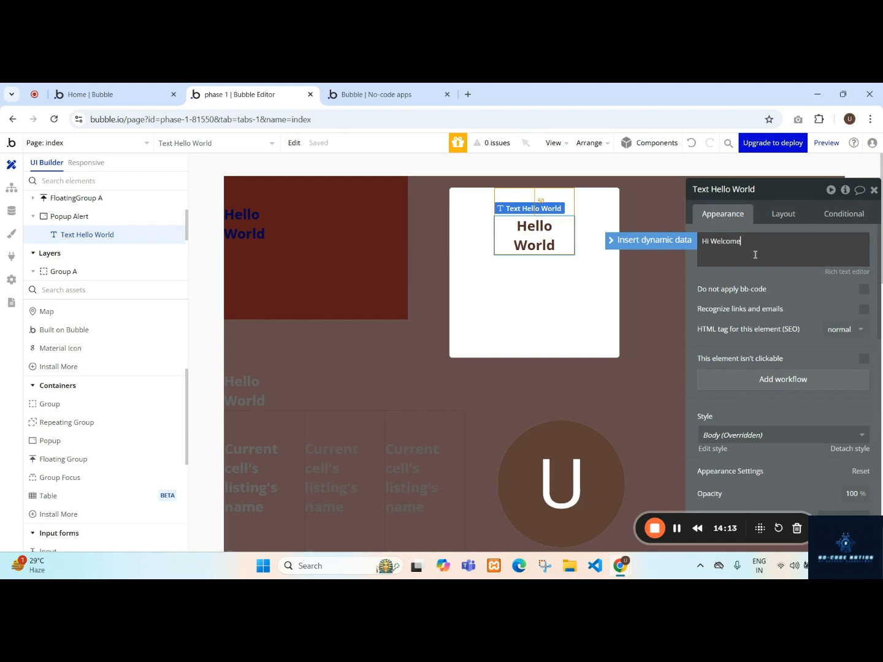
pyautogui.click(746, 274)
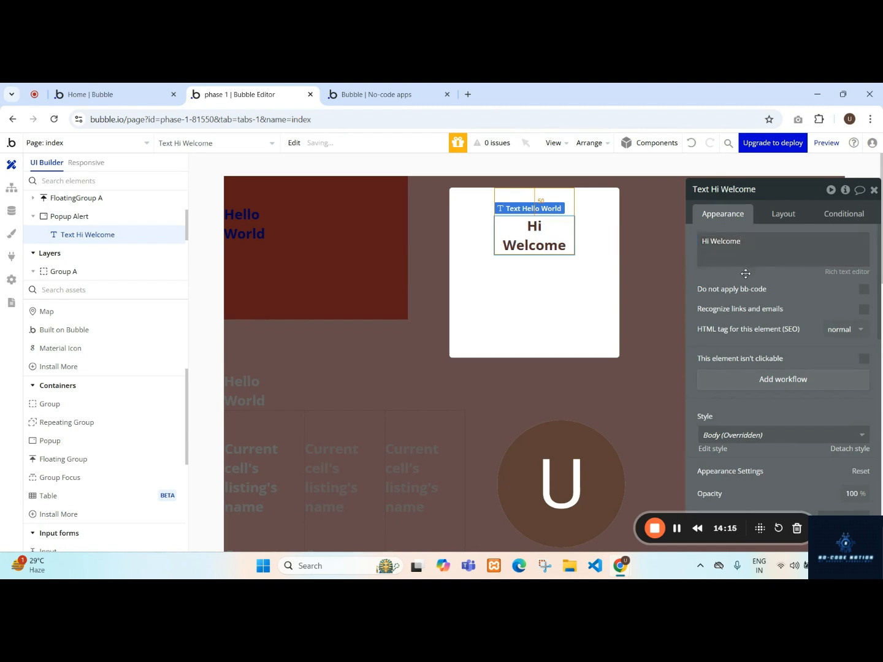
# - Close the popup's properties and select the index page so the popup is hidden on the canvas
pyautogui.click(563, 285)
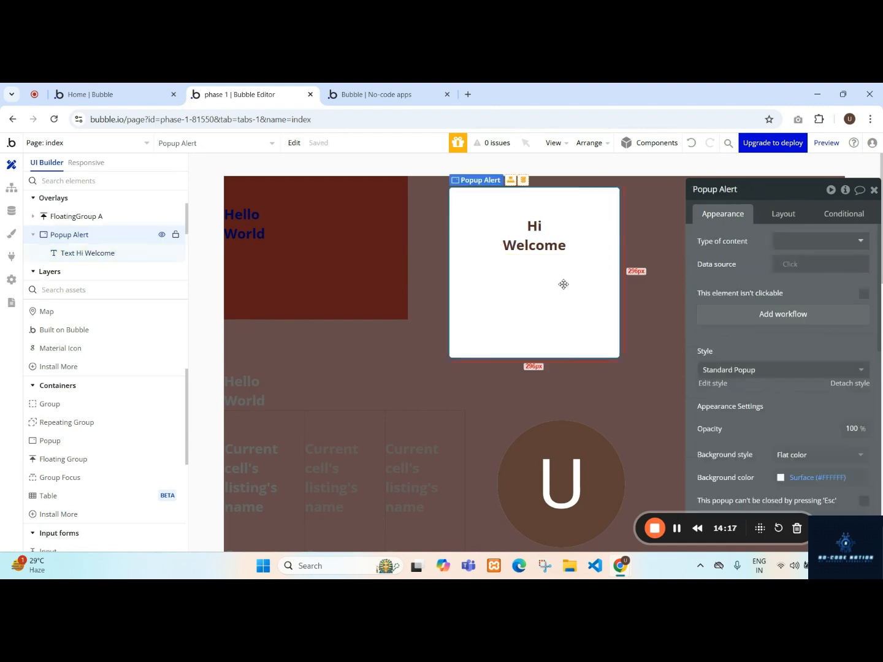
pyautogui.click(875, 191)
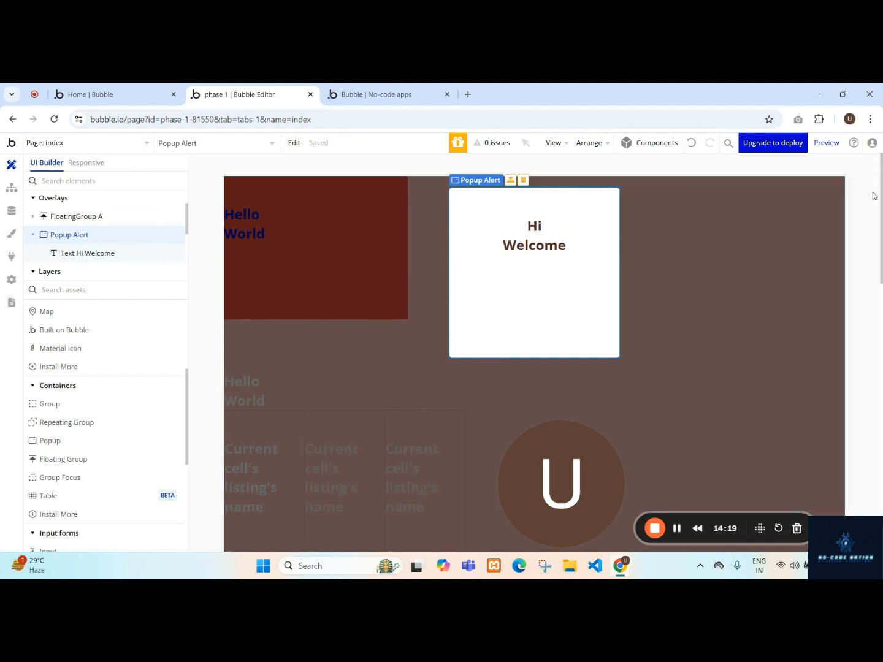
pyautogui.click(739, 285)
pyautogui.click(677, 298)
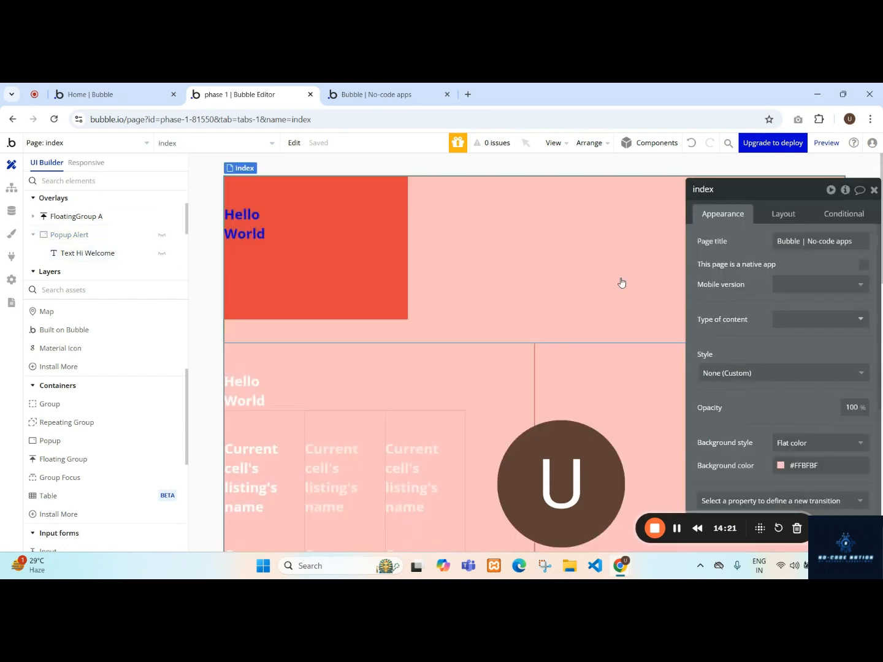
pyautogui.scroll(-4, 395, 335)
pyautogui.scroll(4, 396, 336)
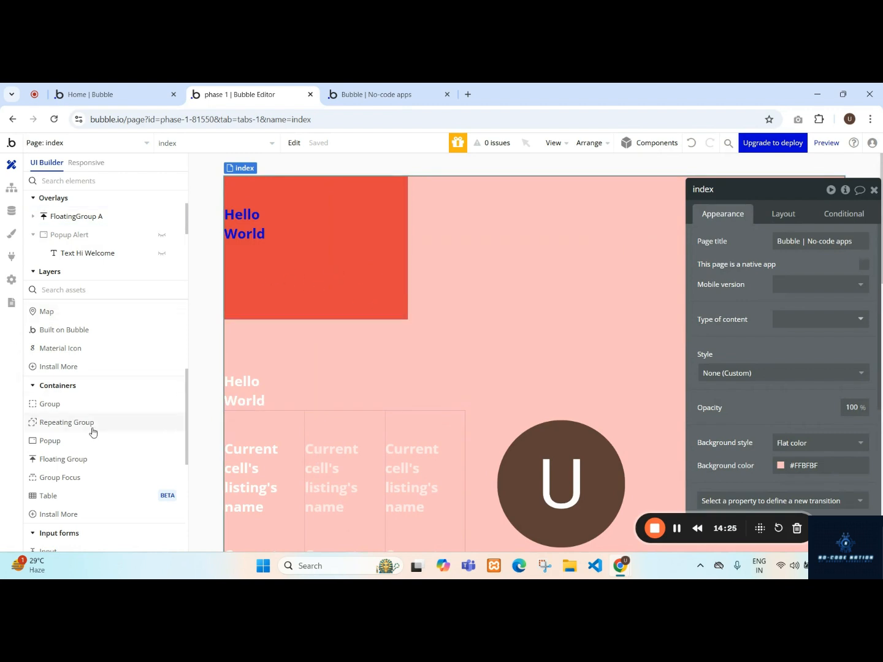
# - Search the assets for "but", add a Button to Group A and set its label to "Click me"
pyautogui.click(89, 296)
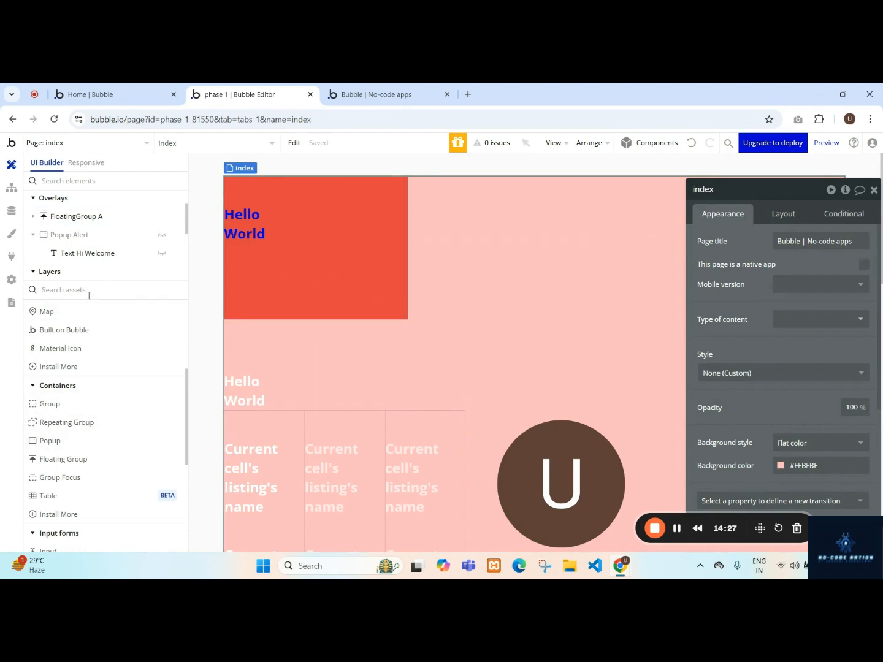
pyautogui.write('but')
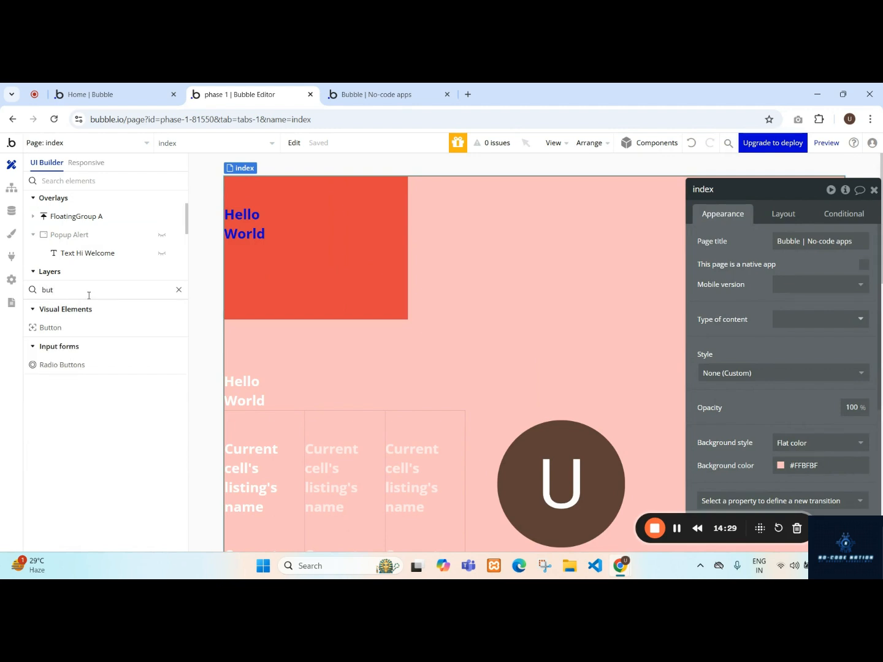
pyautogui.moveTo(90, 330); pyautogui.dragTo(489, 265)
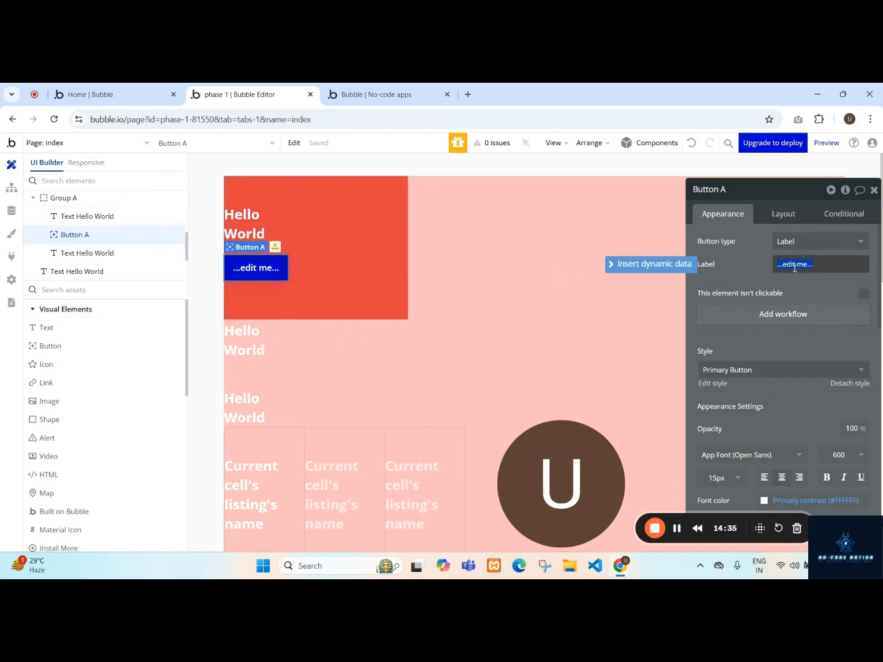
pyautogui.write('Click me')
pyautogui.click(873, 279)
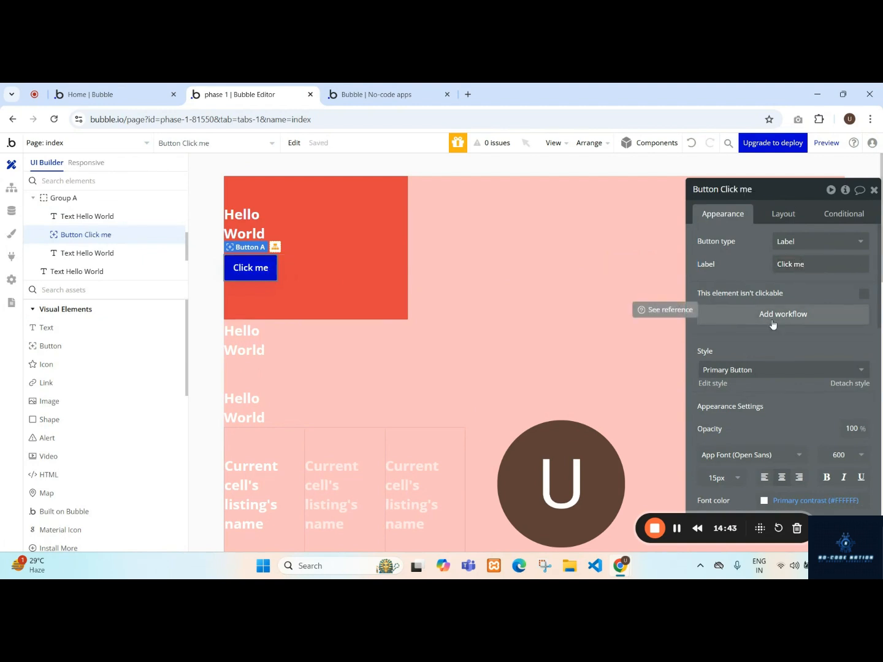
# - Set Group A's horizontal alignment to center, and open the Click me button's appearance settings
pyautogui.click(329, 226)
pyautogui.click(796, 219)
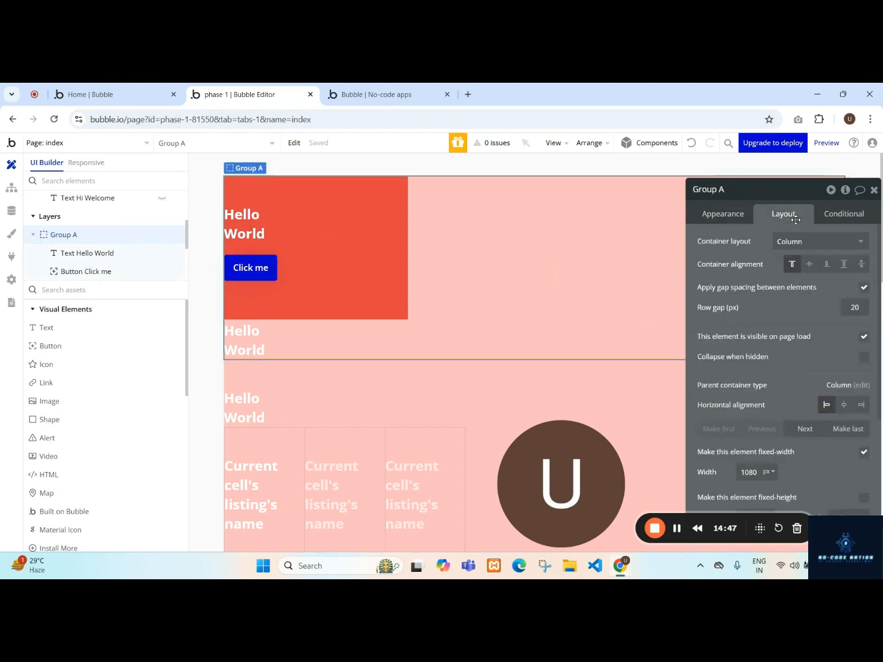
pyautogui.click(846, 405)
pyautogui.click(260, 276)
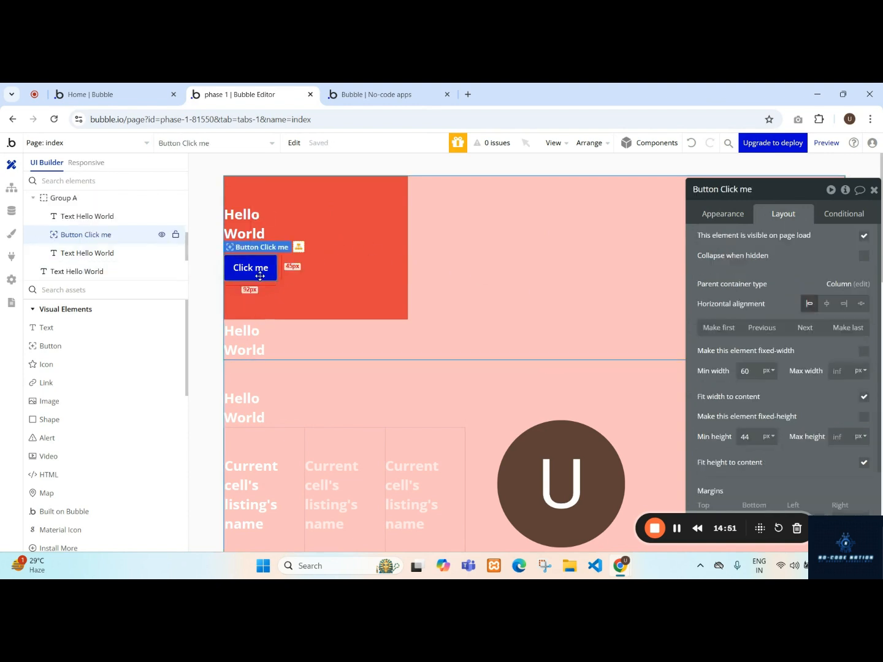
pyautogui.click(740, 216)
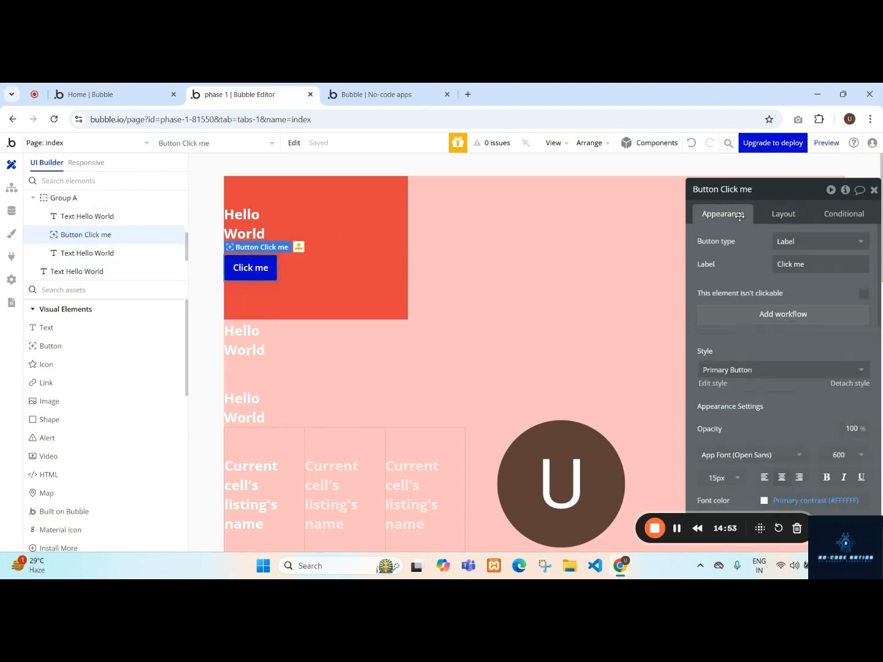
# - Create a click workflow for the Click me button with a Toggle element action targeting Popup Alert
pyautogui.click(777, 320)
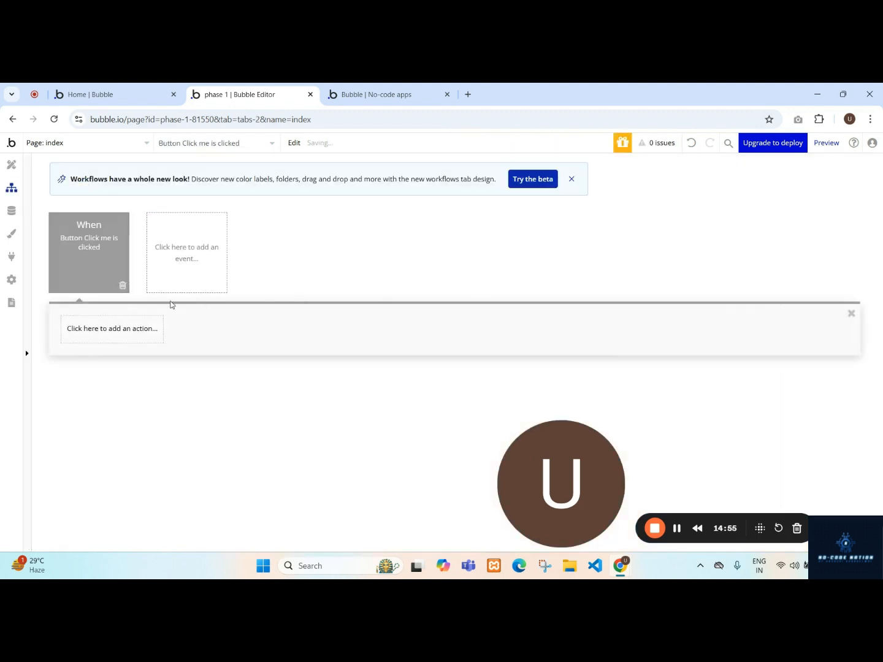
pyautogui.click(82, 339)
pyautogui.moveTo(108, 487)
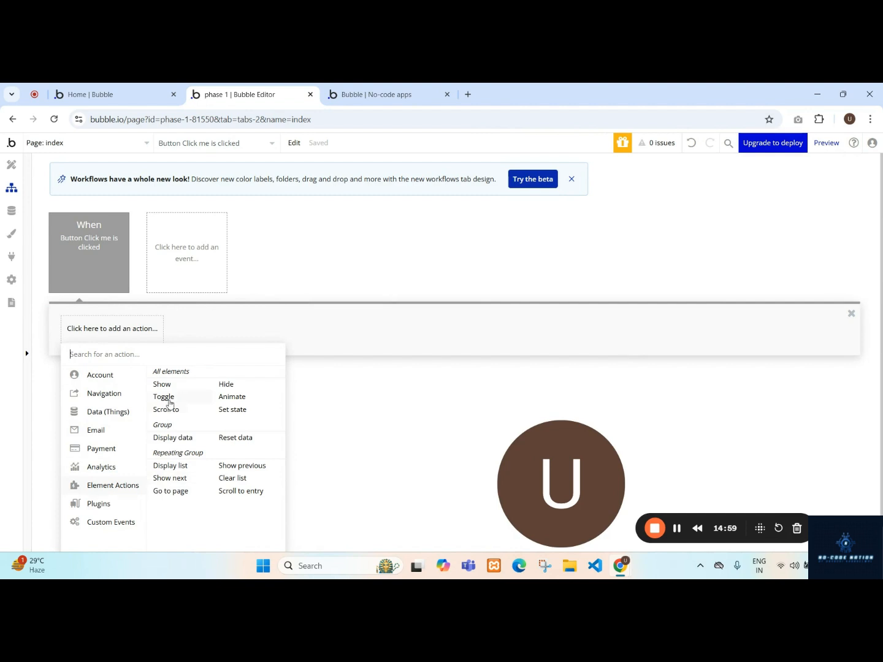
pyautogui.click(166, 399)
pyautogui.click(778, 222)
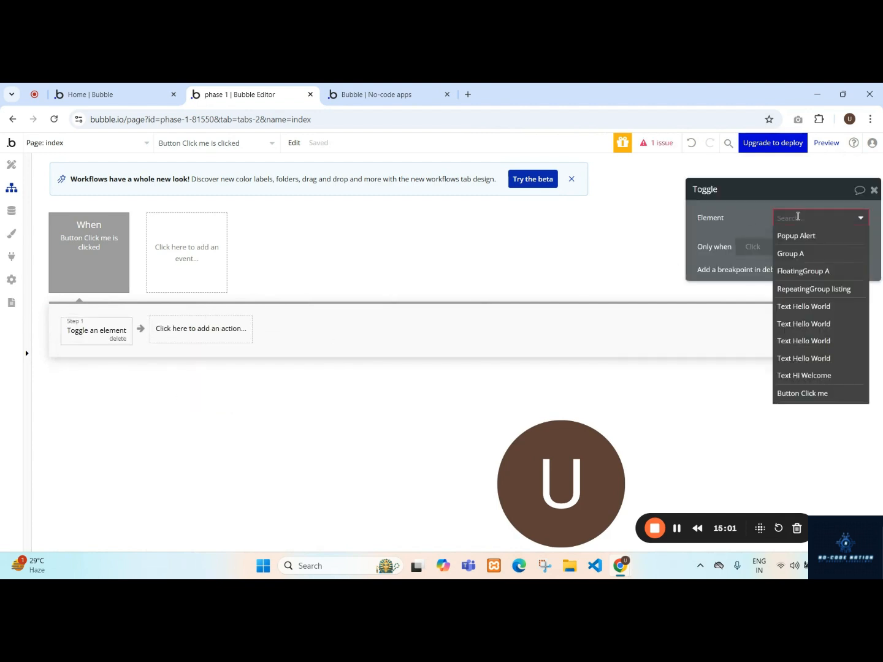
pyautogui.click(795, 235)
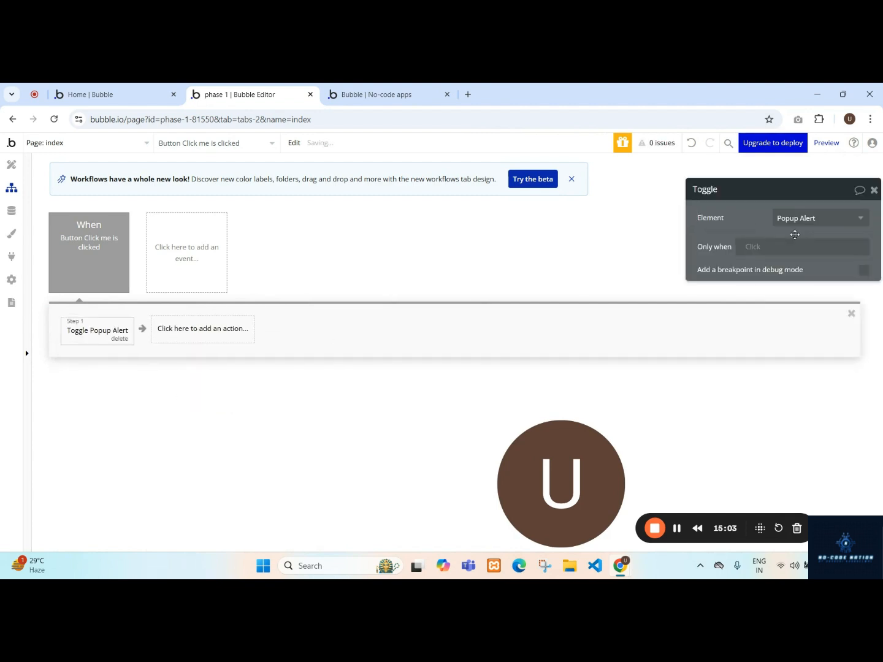
# - Return to the page design and move the Click me button out of Group A to just below the red floating group
pyautogui.click(399, 89)
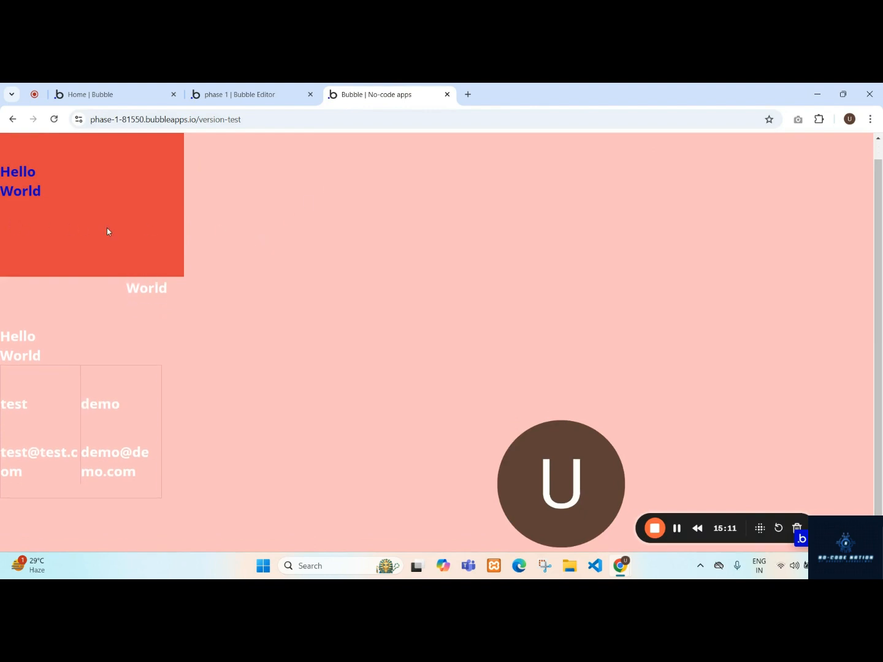
pyautogui.click(296, 89)
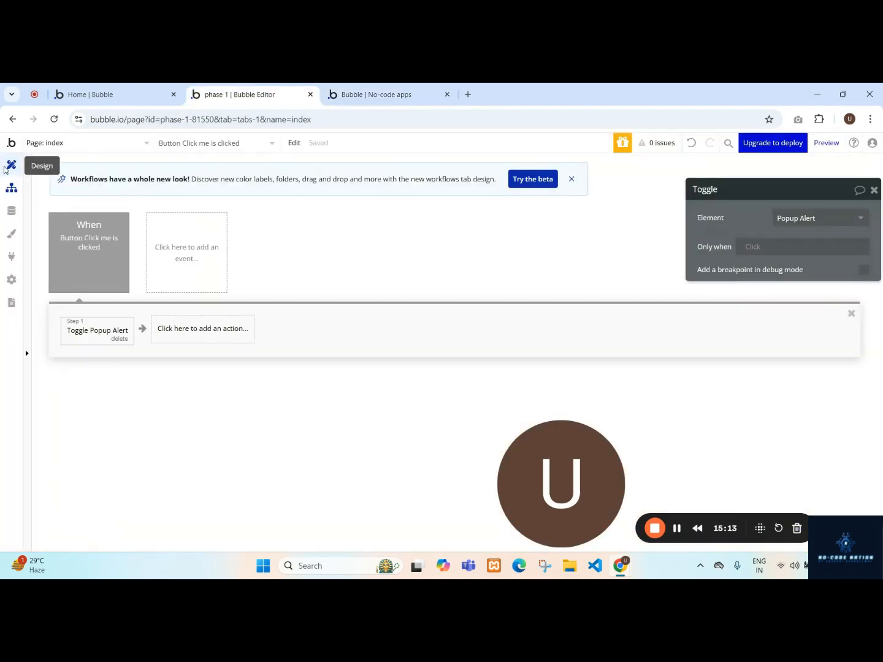
pyautogui.click(11, 164)
pyautogui.moveTo(267, 302); pyautogui.dragTo(274, 381)
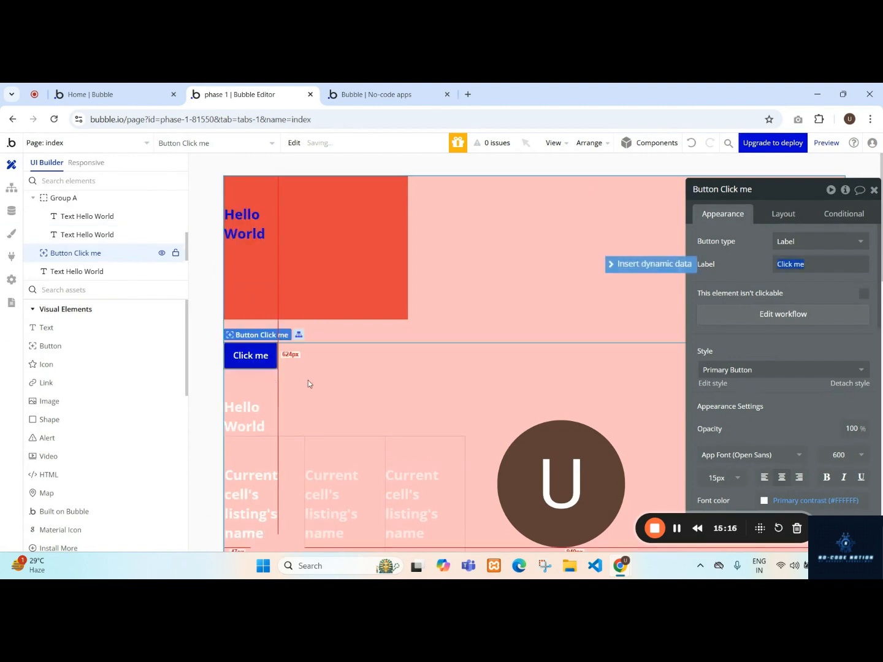
# - Test the Click me button in the app preview by opening and dismissing the Hi Welcome popup repeatedly
pyautogui.click(380, 94)
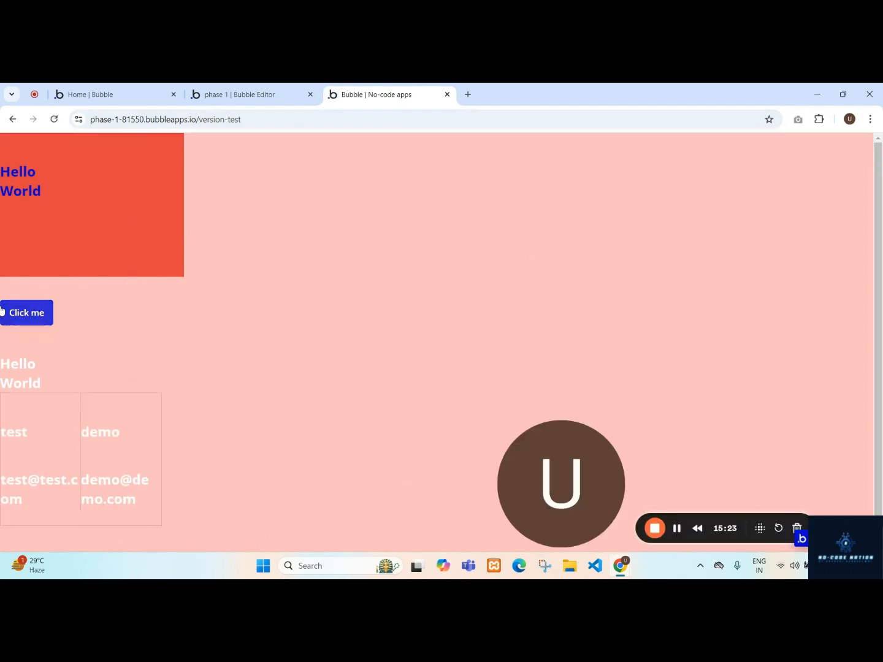
pyautogui.click(29, 322)
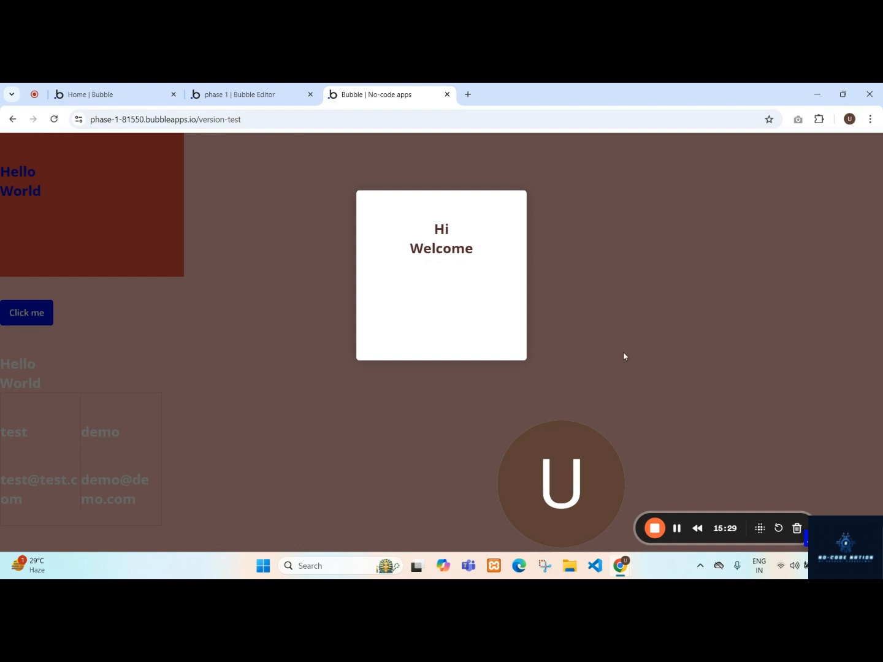
pyautogui.click(571, 355)
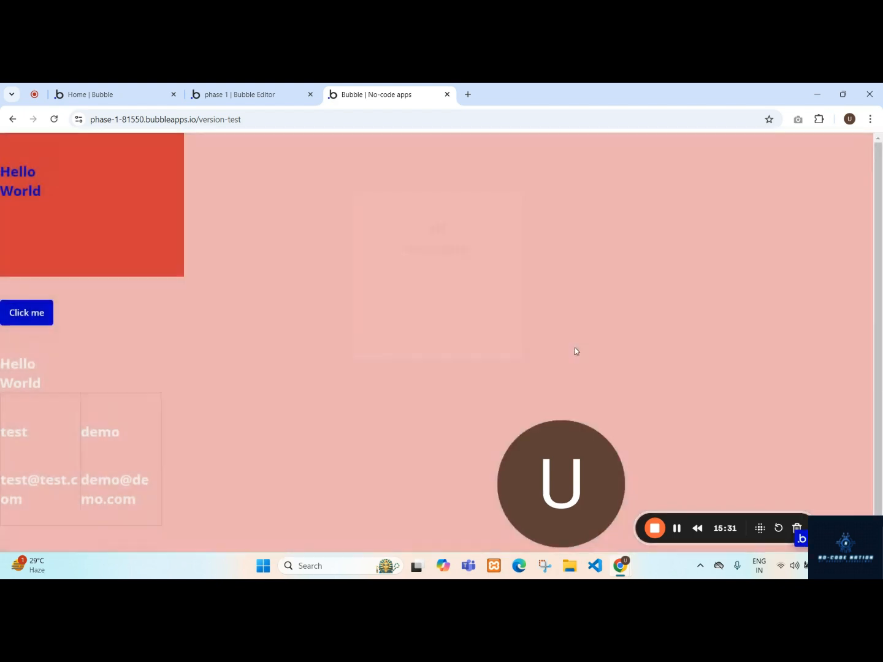
pyautogui.click(30, 320)
pyautogui.click(30, 321)
pyautogui.click(30, 320)
pyautogui.click(29, 321)
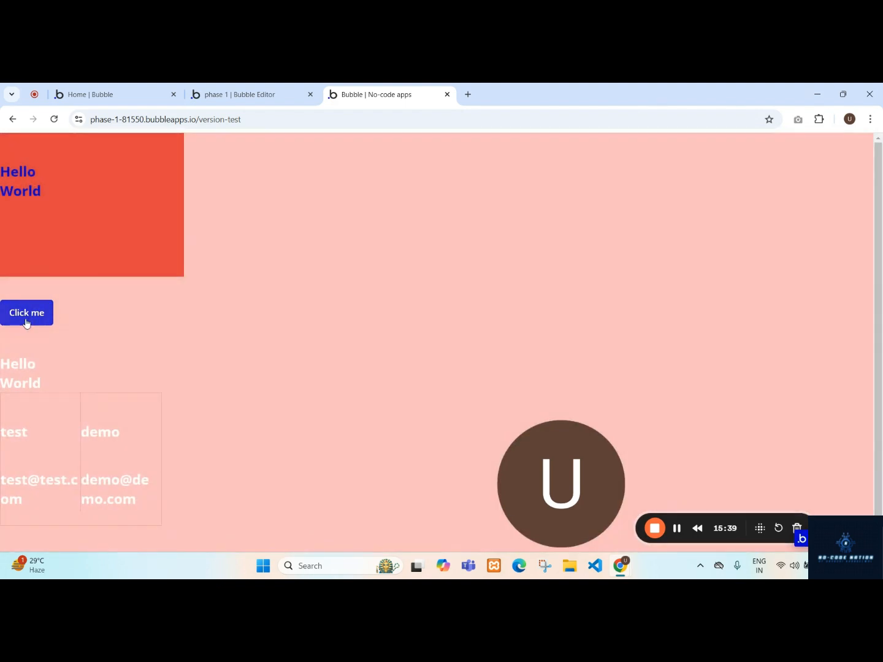
# - Back in the editor, add a Group Focus to the index page and set its reference element to Button Click me
pyautogui.click(231, 89)
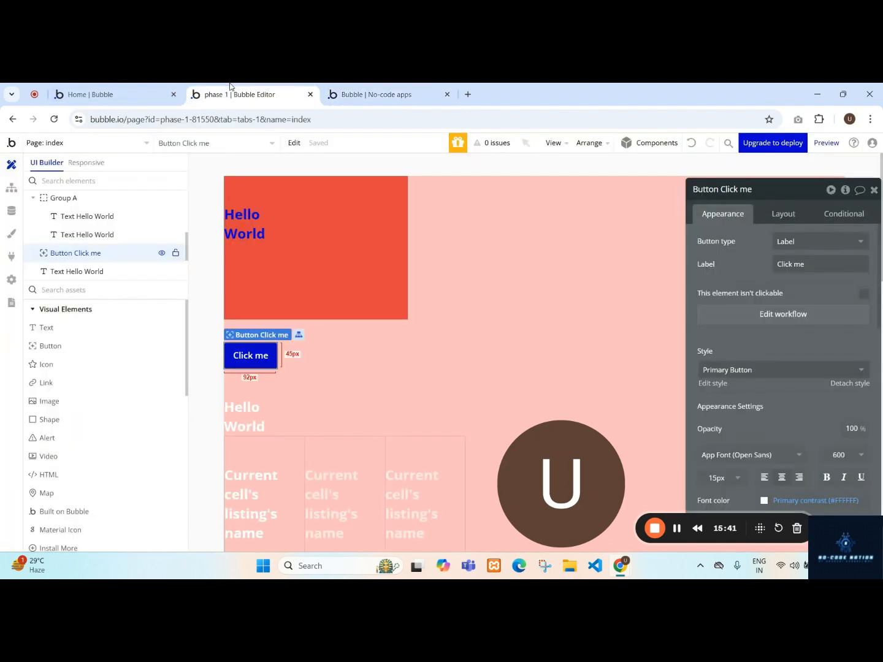
pyautogui.scroll(-4, 118, 420)
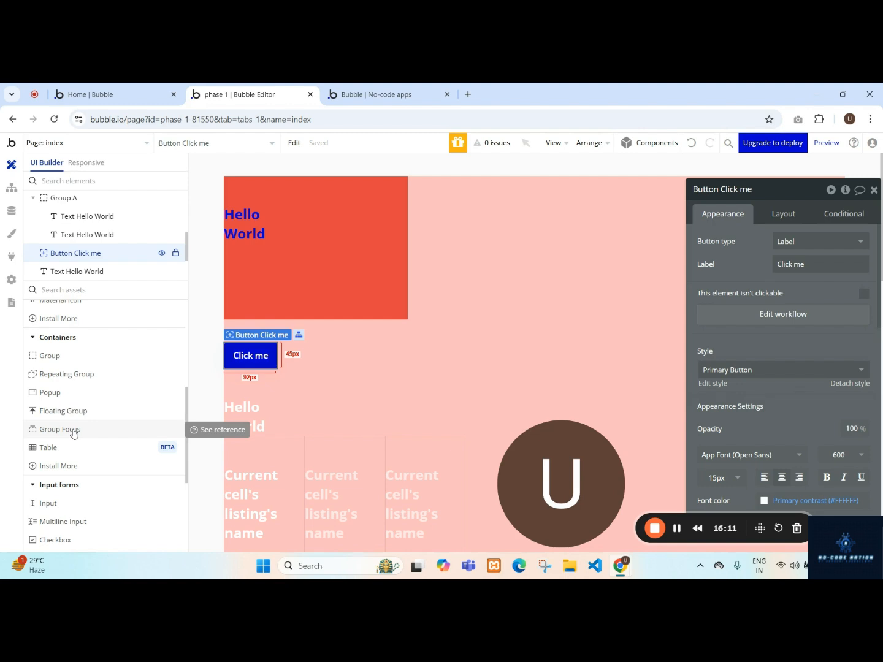
pyautogui.moveTo(74, 434); pyautogui.dragTo(312, 373)
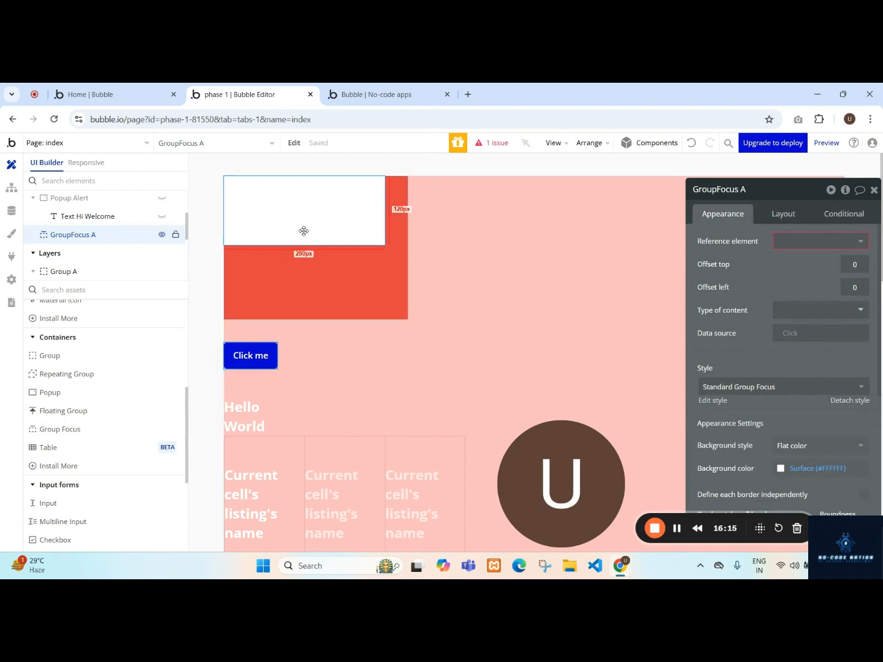
pyautogui.click(266, 351)
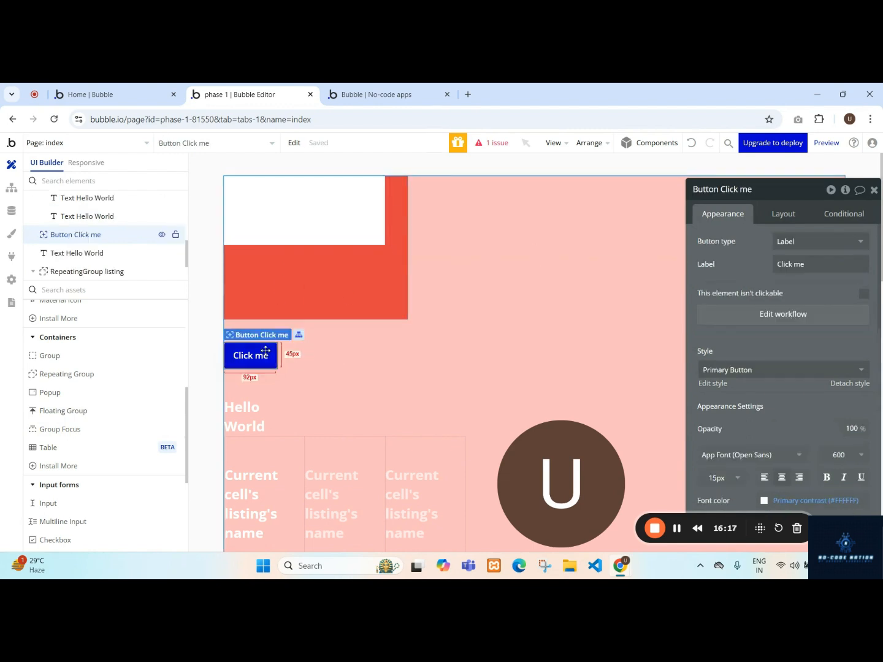
pyautogui.click(296, 228)
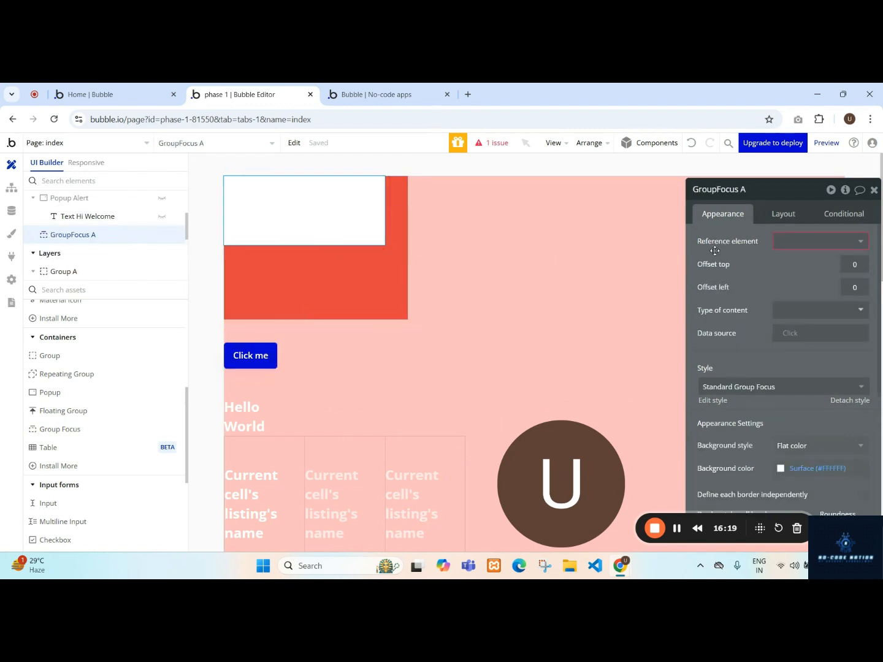
pyautogui.click(807, 243)
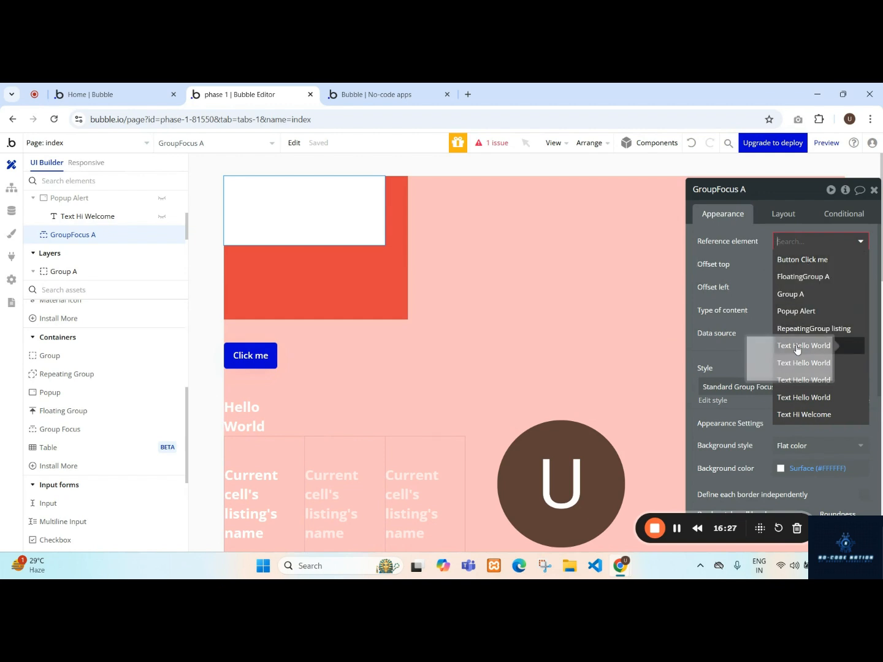
pyautogui.click(857, 261)
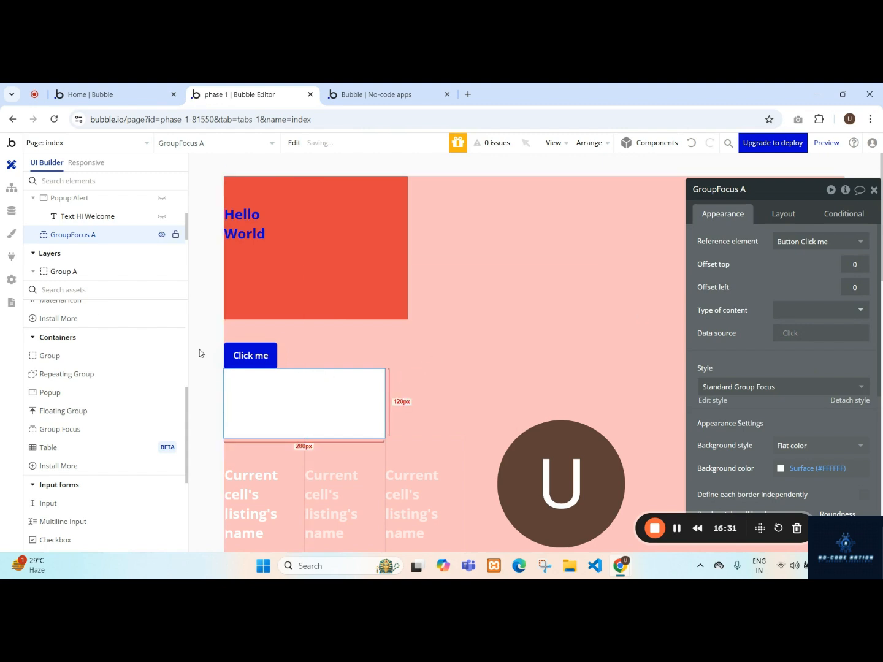
# - Delete the Toggle Popup Alert action from the Click me button's workflow and return to the page design
pyautogui.click(249, 368)
pyautogui.click(755, 317)
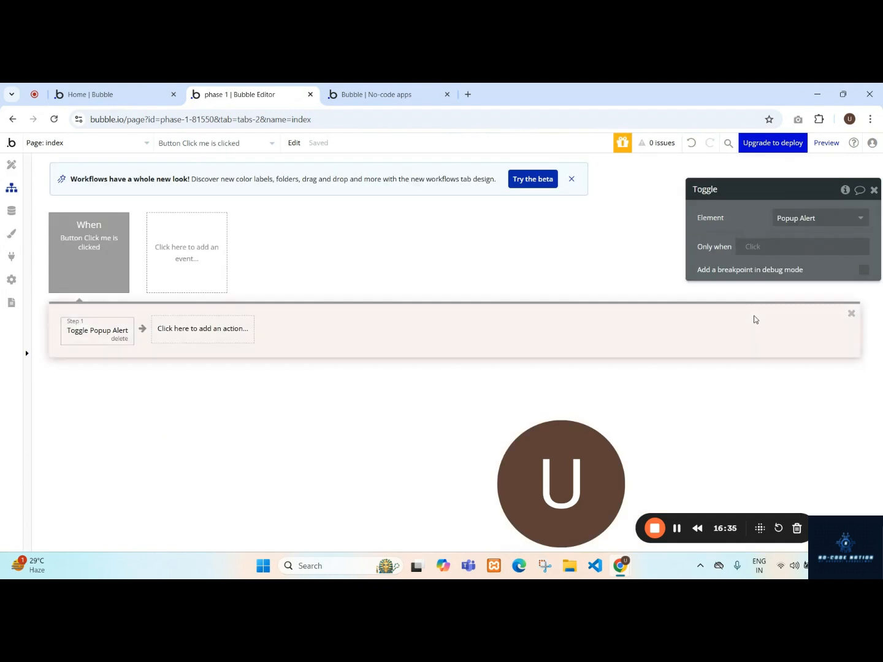
pyautogui.click(119, 339)
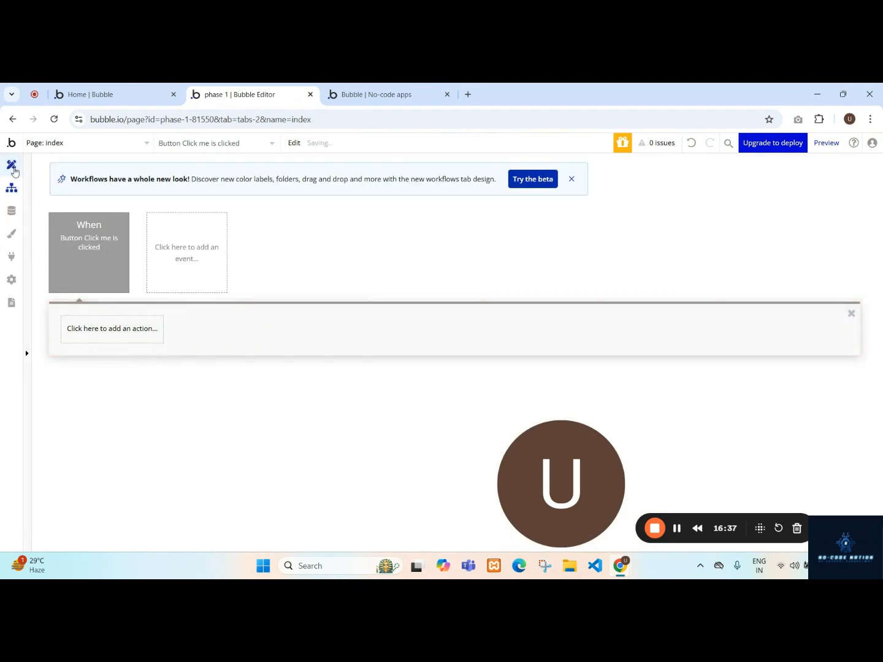
pyautogui.click(11, 165)
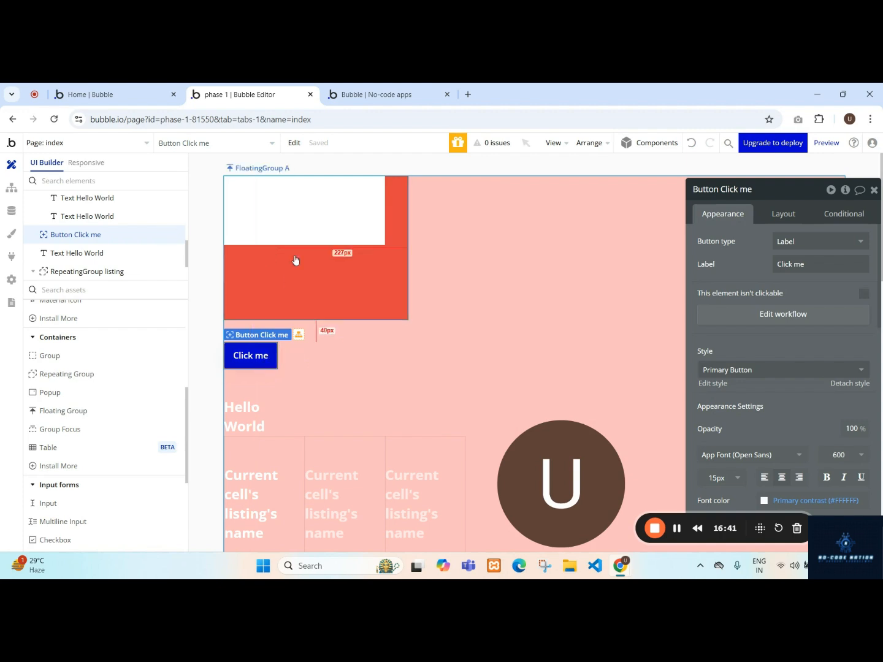
# - Check GroupFocus A's reference element and reload the app preview with the latest page version
pyautogui.click(295, 229)
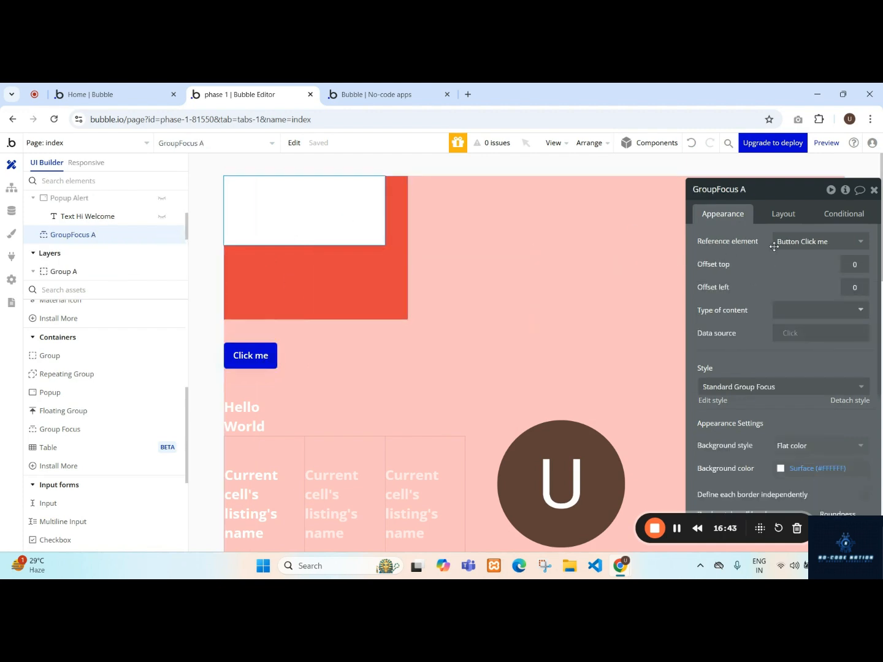
pyautogui.moveTo(846, 238)
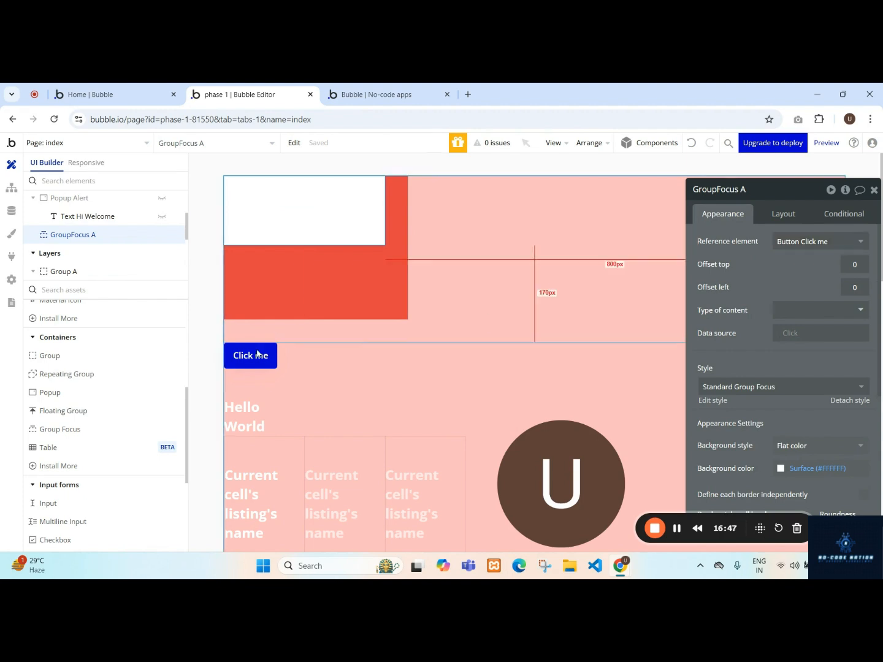
pyautogui.click(386, 95)
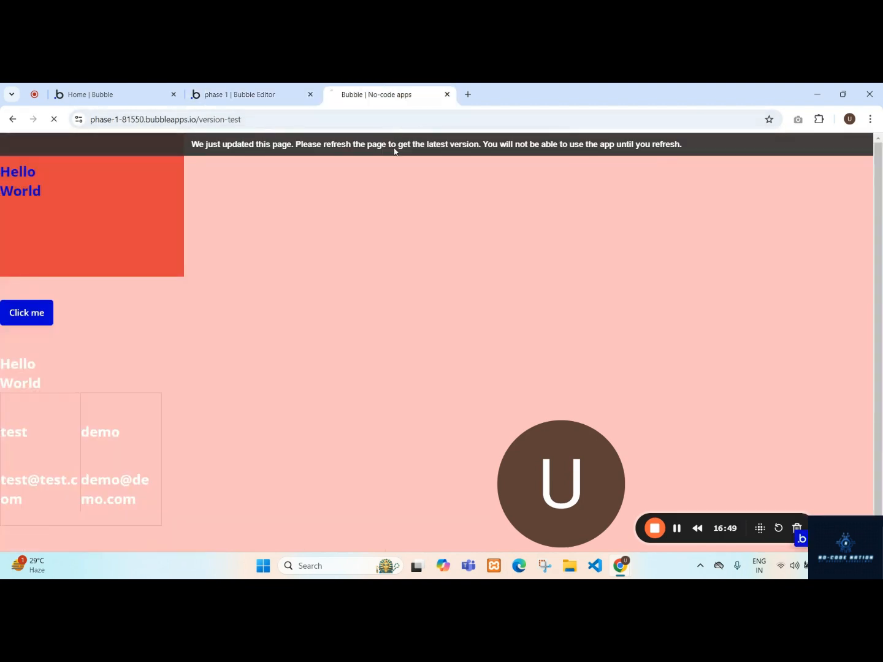
pyautogui.press('F5')
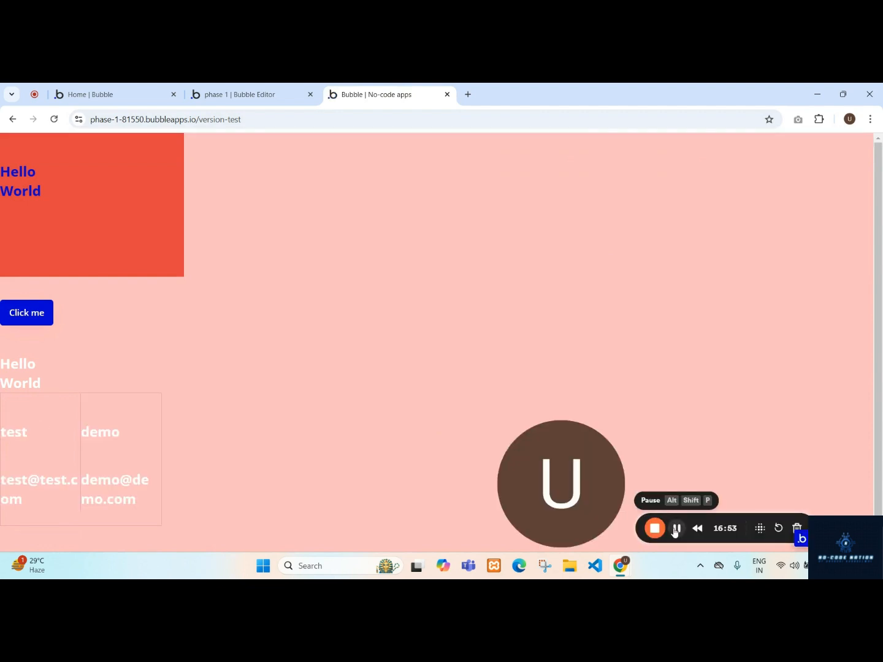
# - Return to the editor and review the settings of GroupFocus A, its Hello World text and the Click me button
pyautogui.hotkey('ctrl', 'shift', 'Tab')
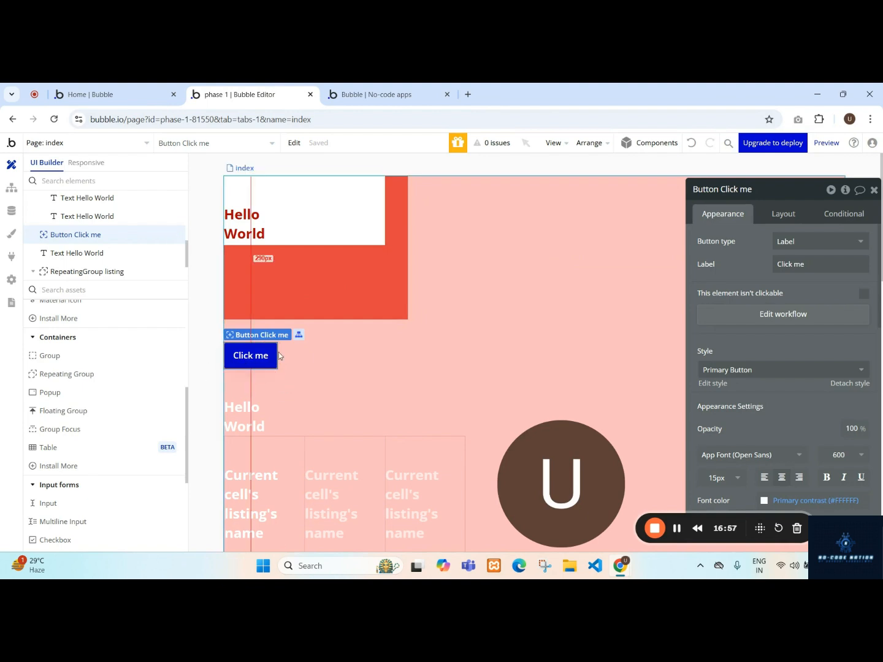
pyautogui.click(315, 212)
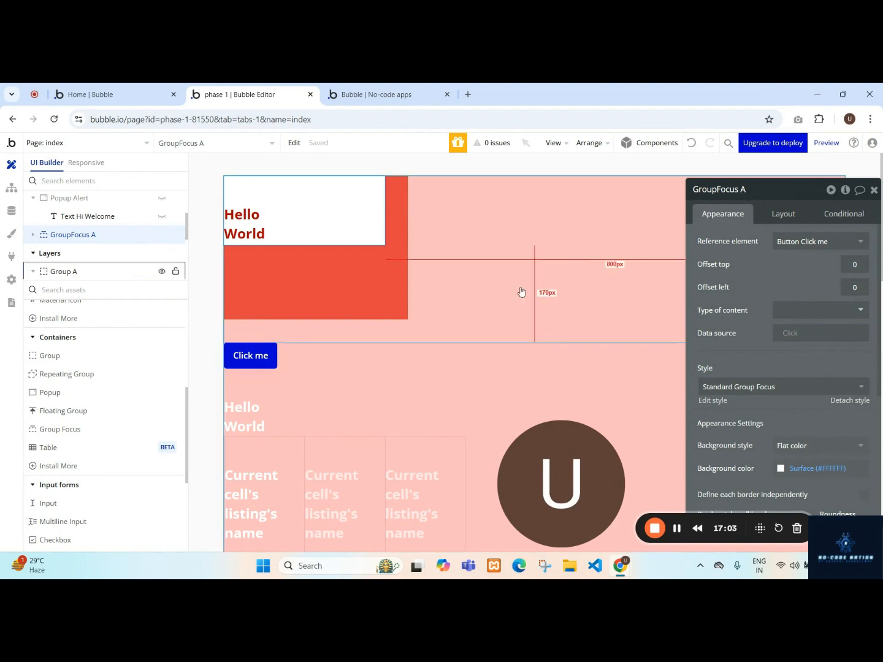
pyautogui.click(264, 357)
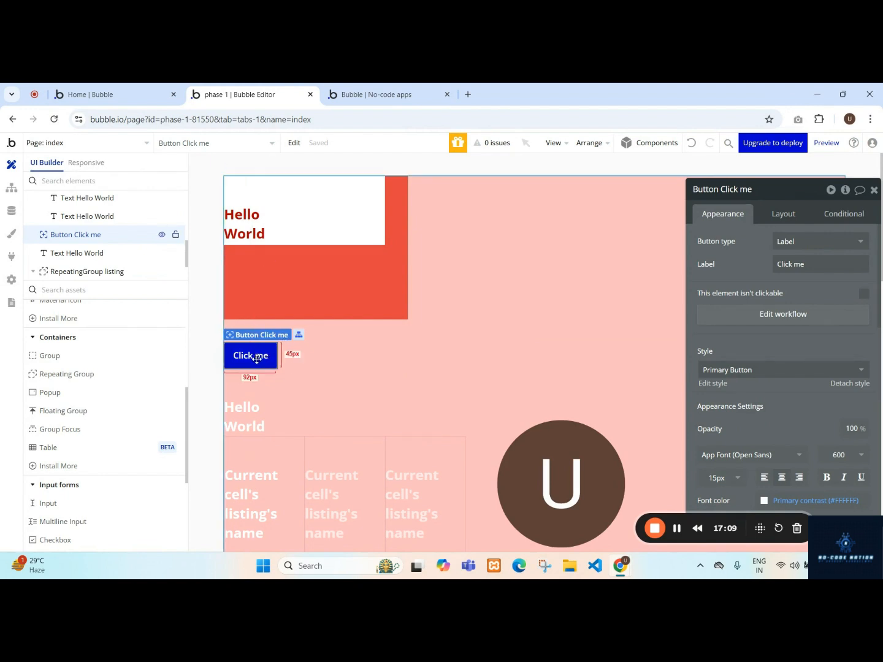
pyautogui.click(295, 219)
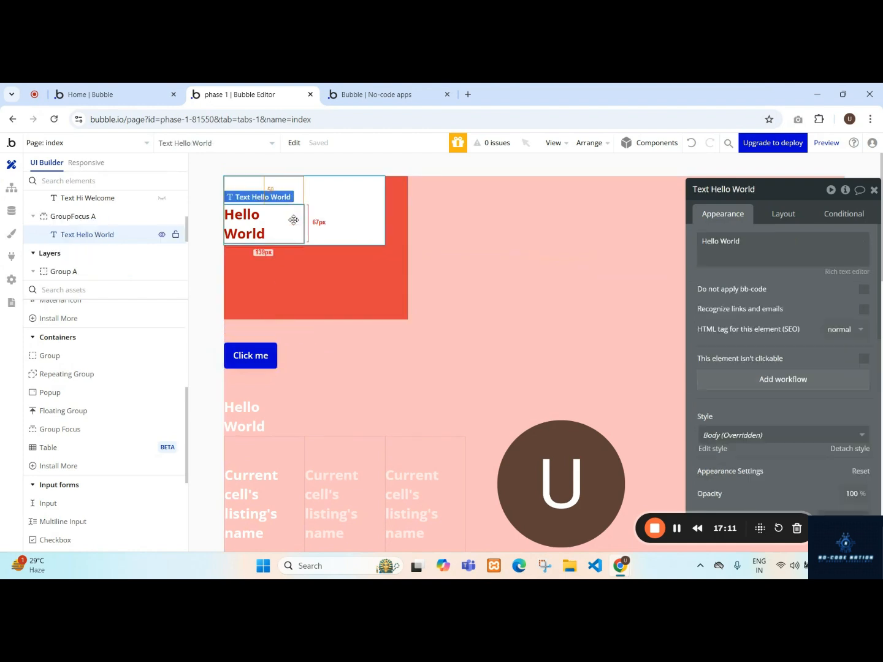
pyautogui.click(331, 213)
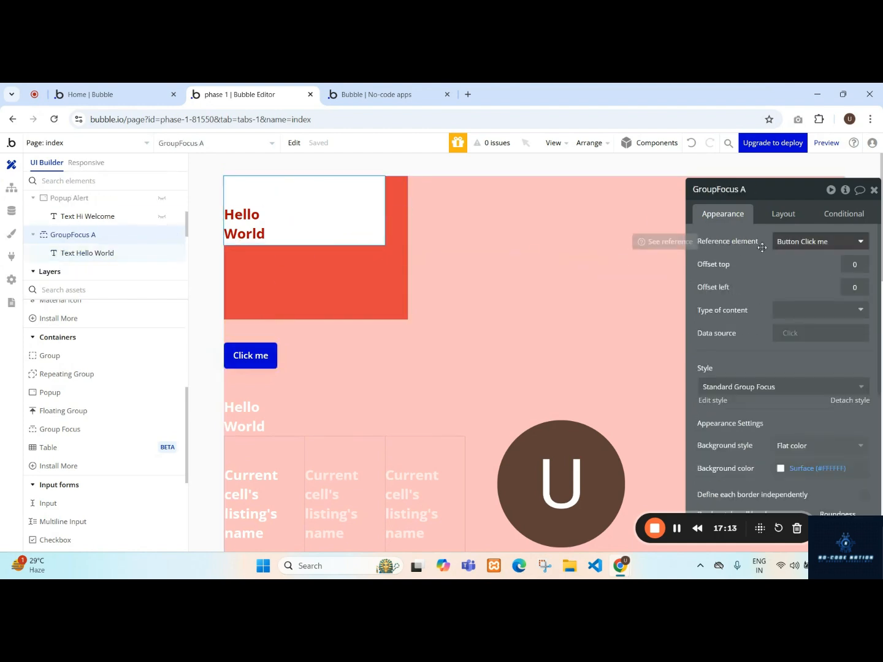
# - Open the Click me button's workflow and delete its Toggle GroupFocus A action
pyautogui.click(268, 363)
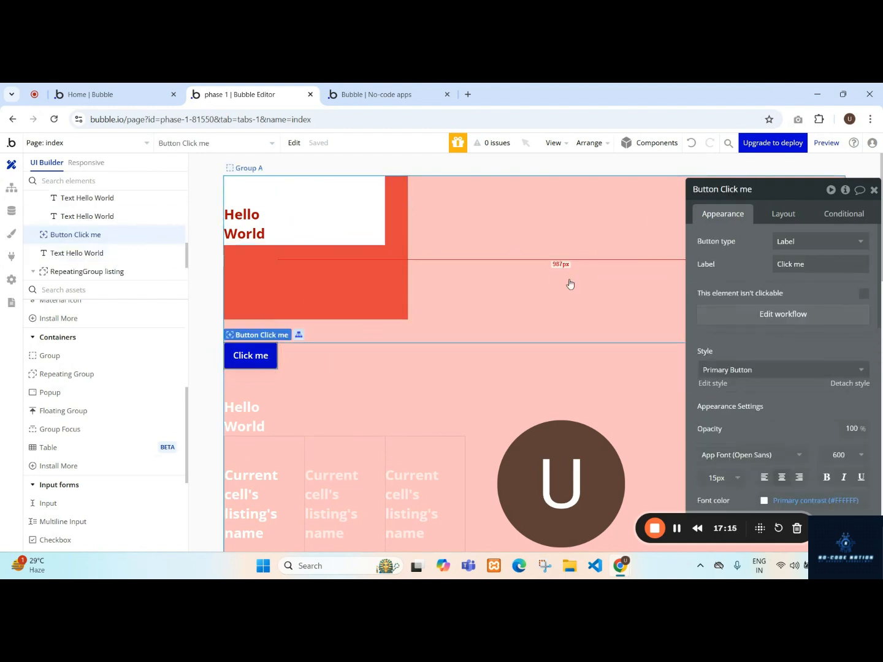
pyautogui.click(762, 320)
pyautogui.moveTo(68, 244)
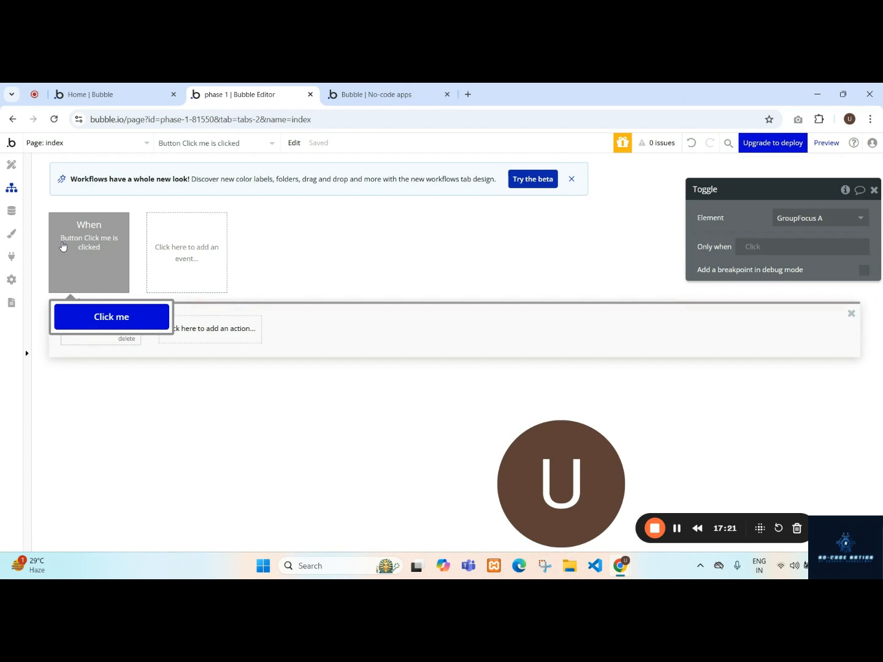
pyautogui.moveTo(84, 337)
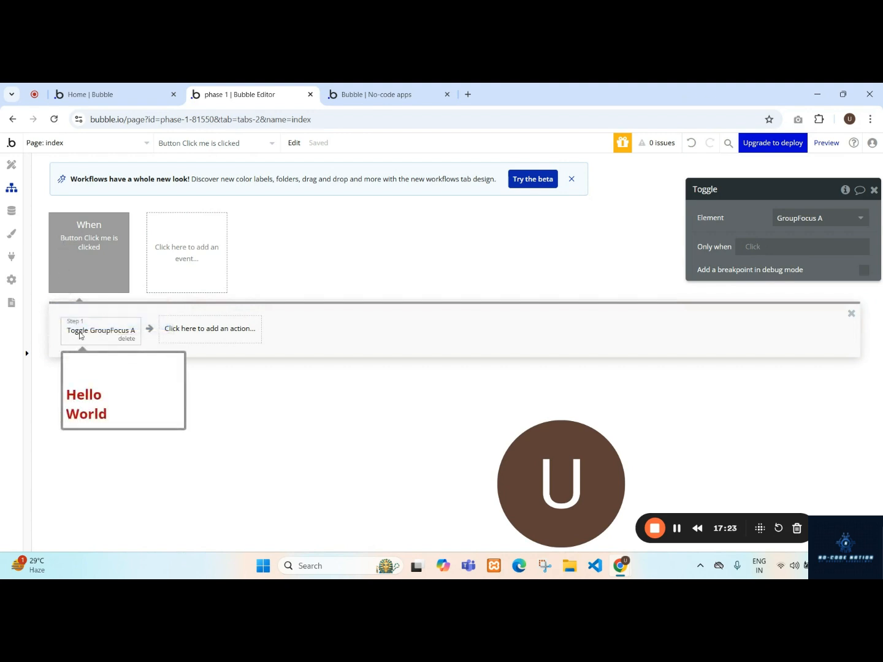
pyautogui.click(126, 338)
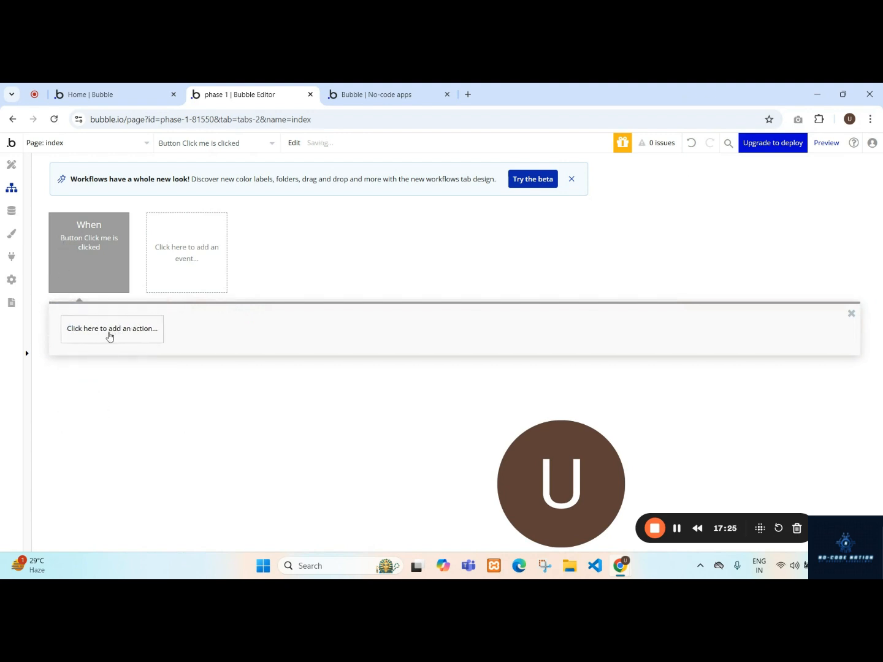
# - Add a Toggle element action to the Click me button's workflow and set its element to GroupFocus A
pyautogui.click(108, 337)
pyautogui.moveTo(104, 494)
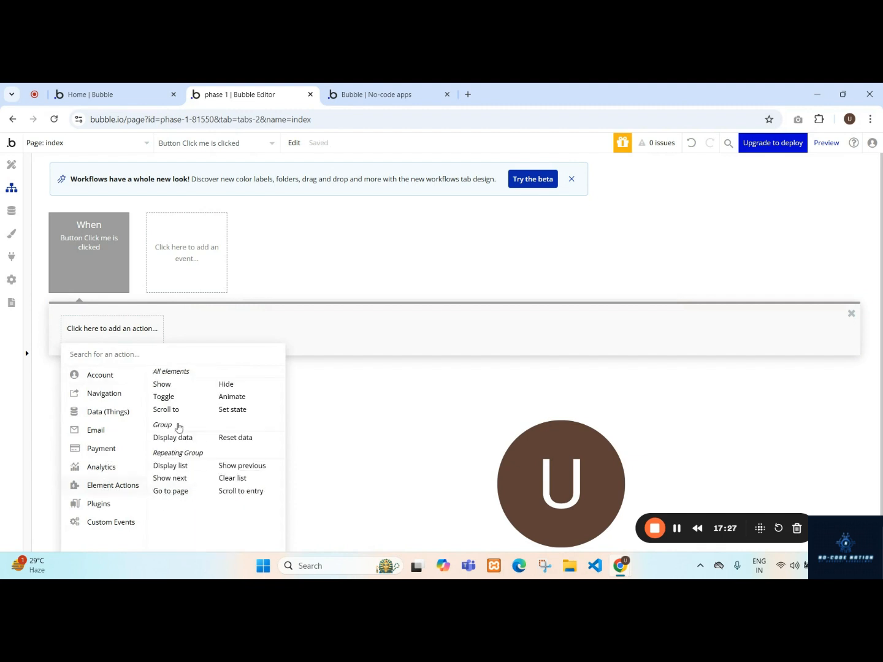
pyautogui.click(176, 398)
pyautogui.click(791, 219)
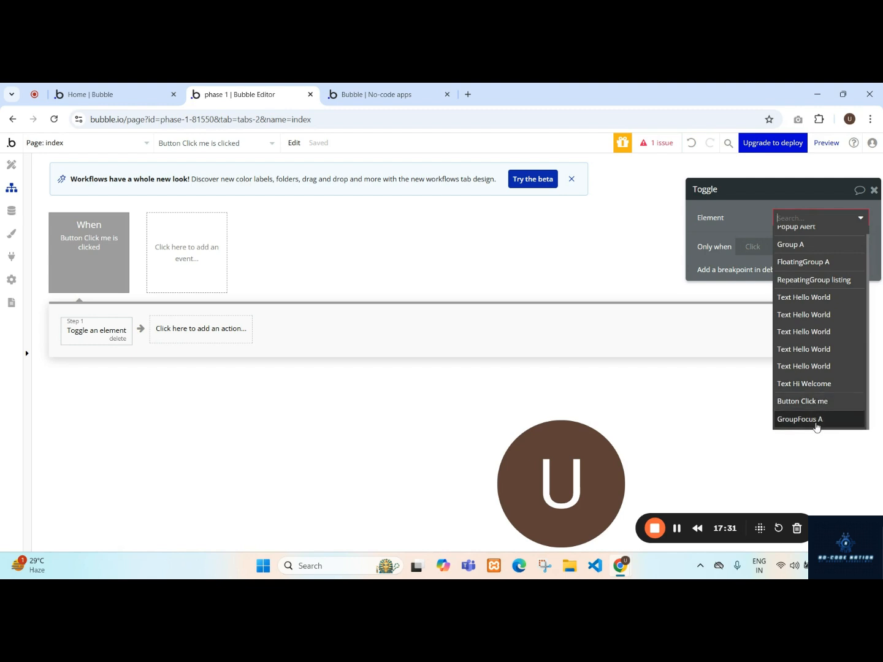
pyautogui.click(815, 419)
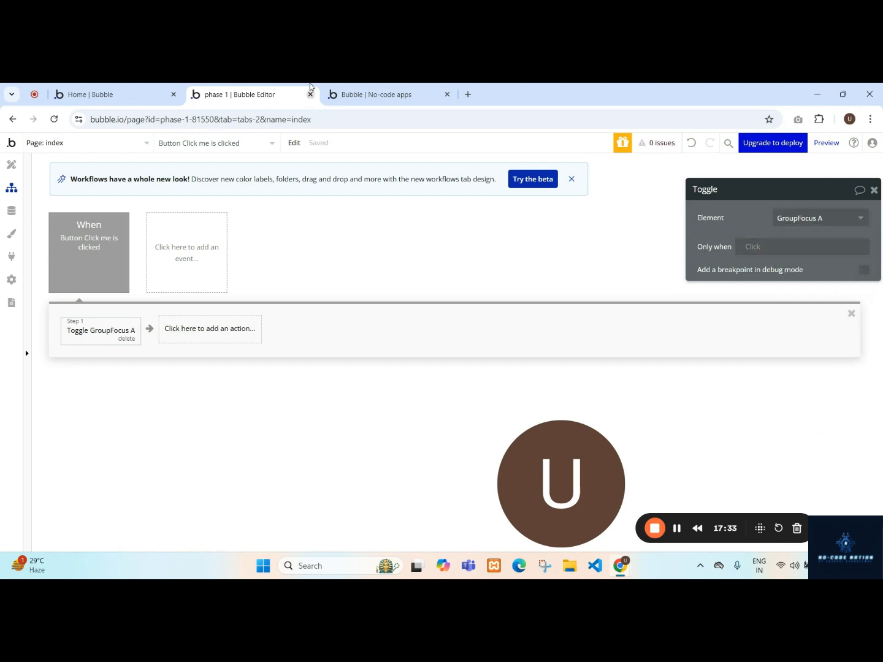
# - Switch to the app preview, refresh it to the latest page version and test the Click me button
pyautogui.click(399, 94)
pyautogui.click(412, 152)
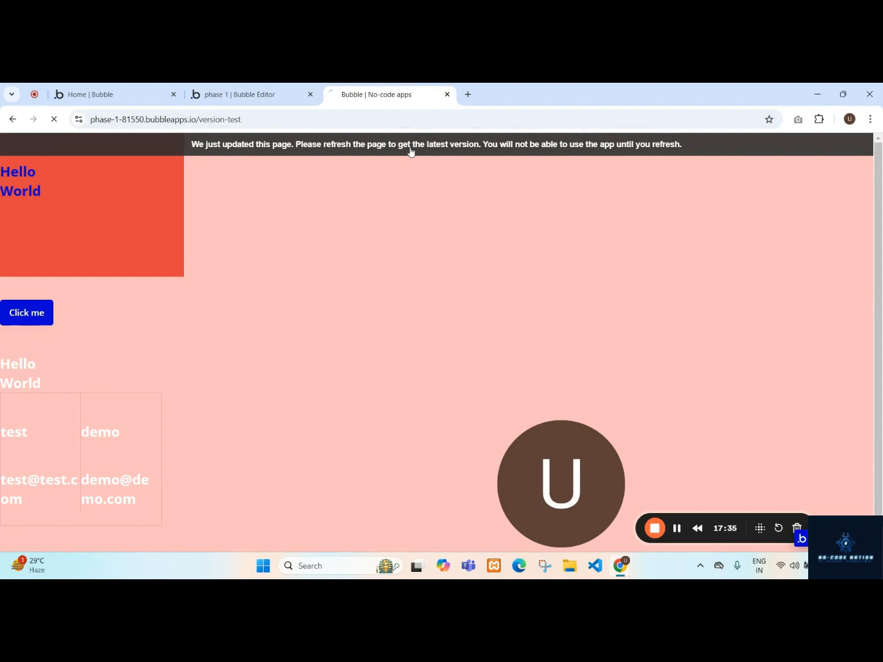
pyautogui.click(12, 313)
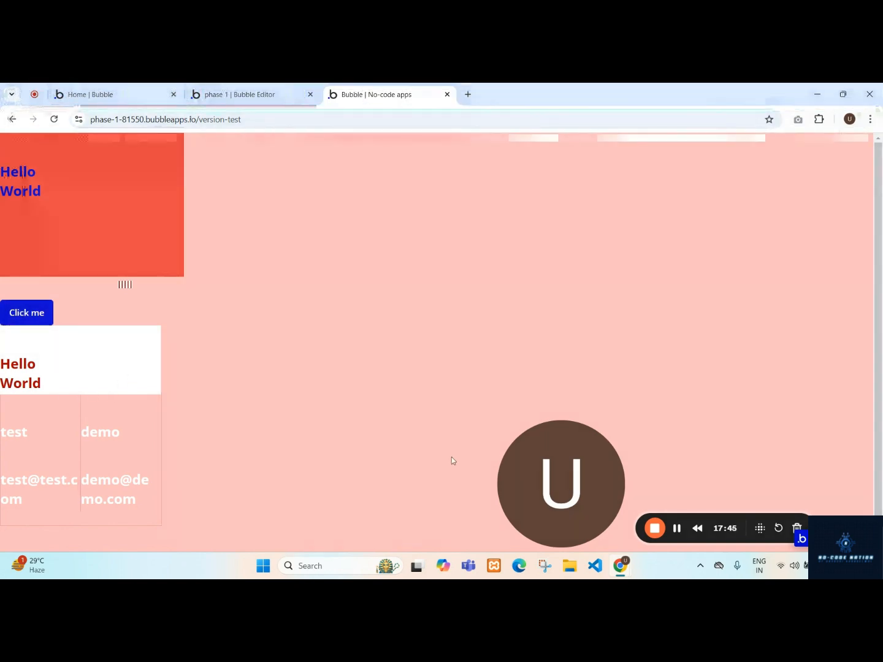
# - Return to the editor's page design and review the floating group, repeating group, Hello World text and group focus settings
pyautogui.click(276, 98)
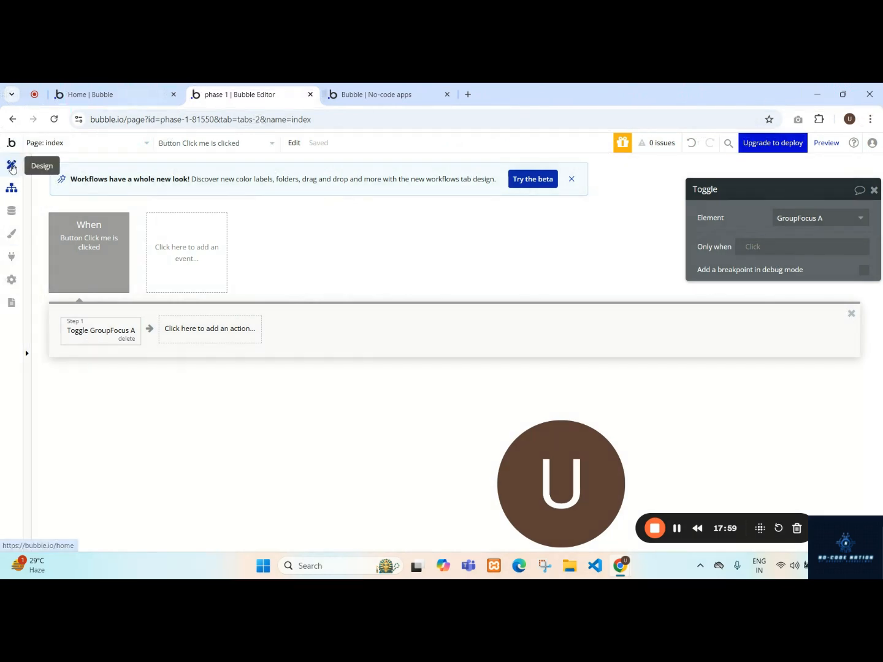
pyautogui.click(12, 165)
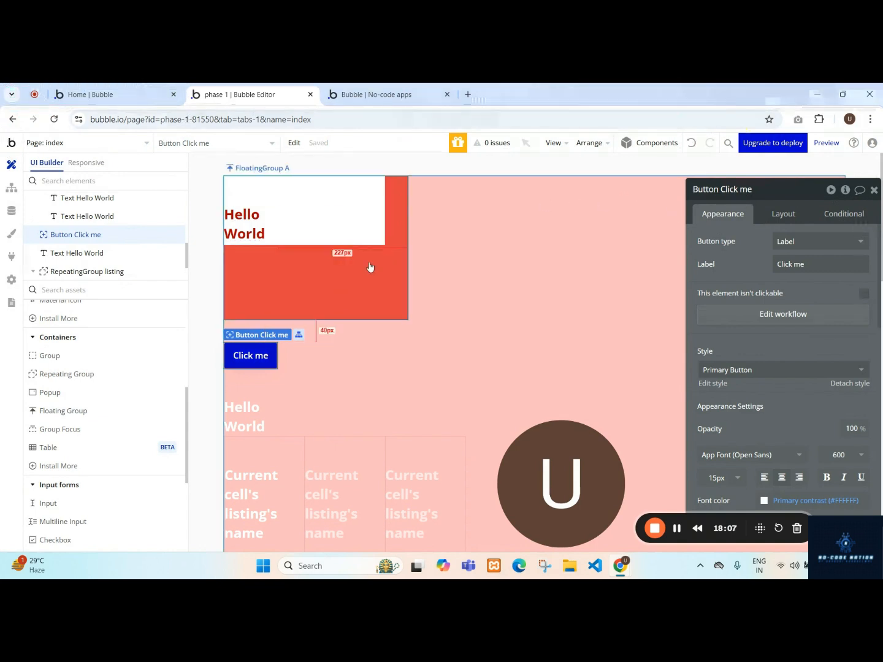
pyautogui.click(369, 264)
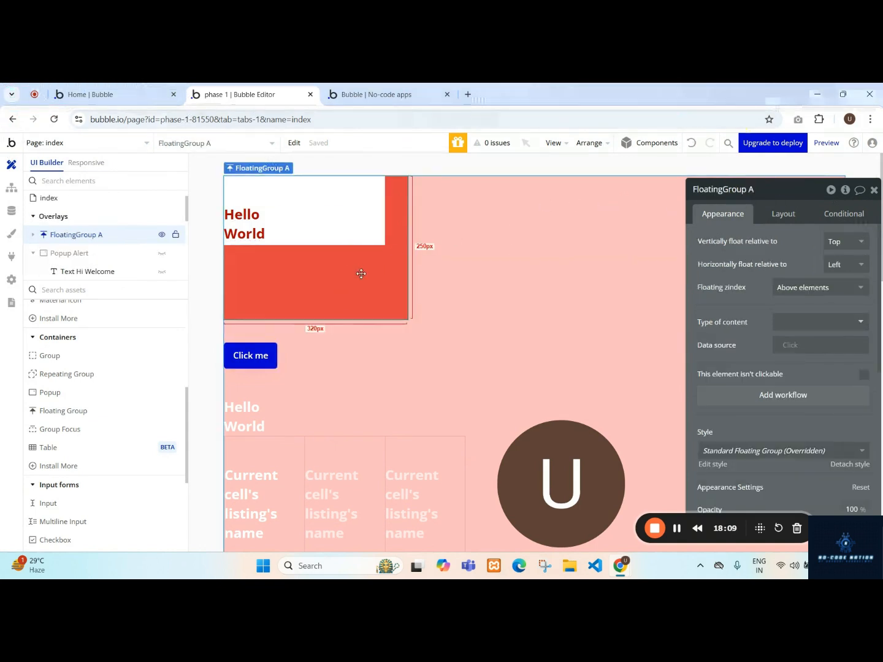
pyautogui.scroll(-3, 448, 331)
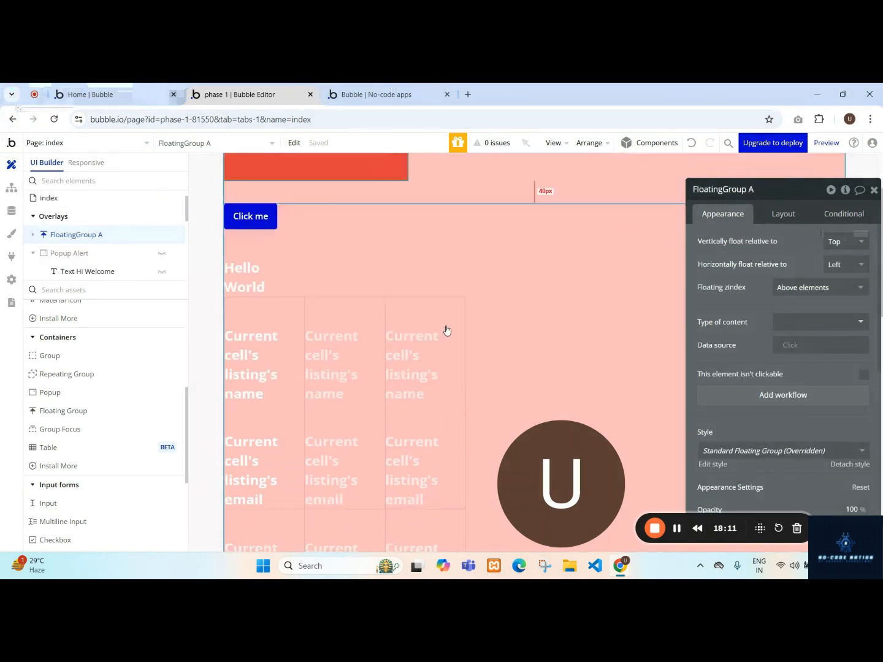
pyautogui.click(434, 280)
pyautogui.scroll(2, 434, 280)
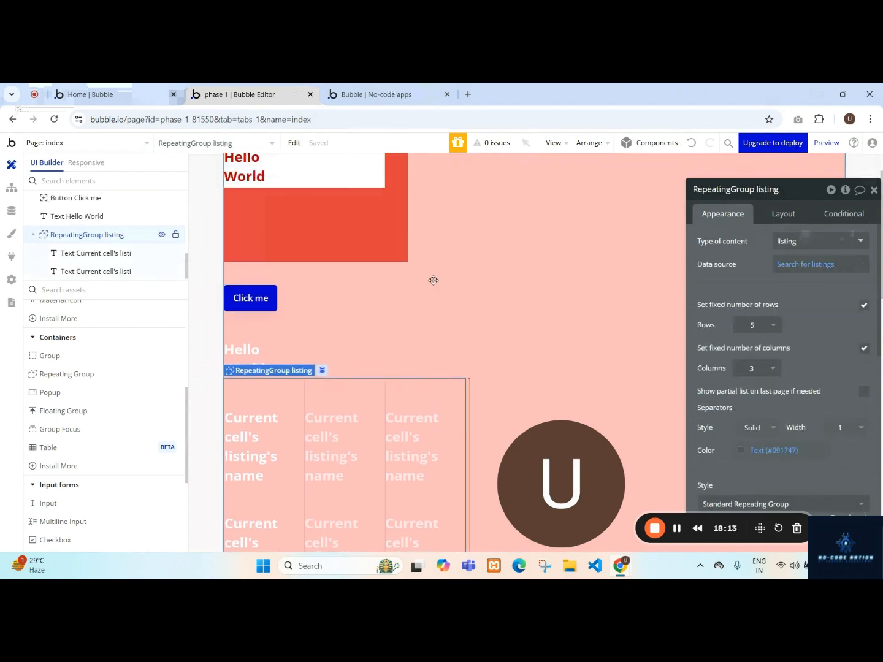
pyautogui.click(245, 356)
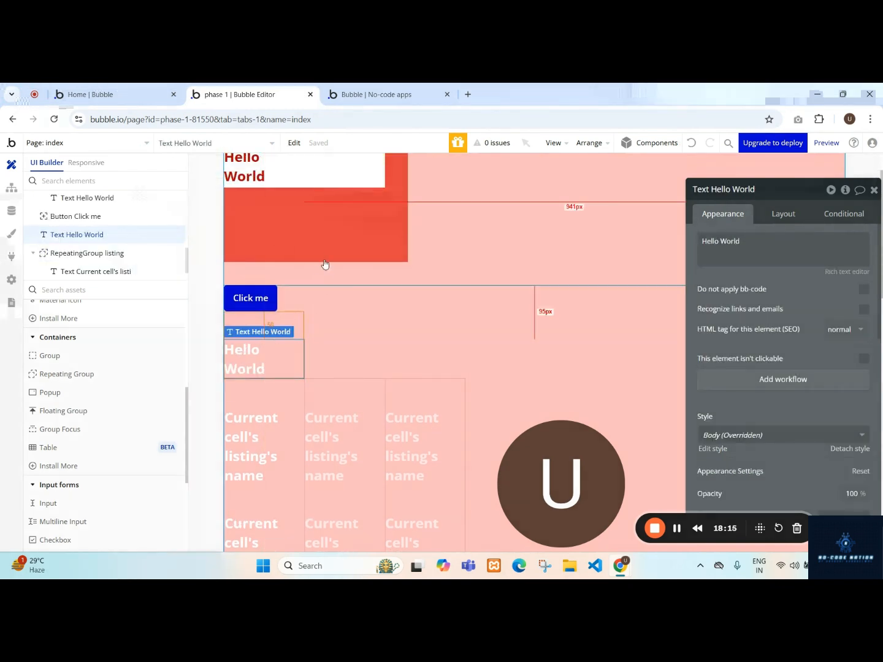
pyautogui.scroll(1, 326, 263)
pyautogui.click(320, 209)
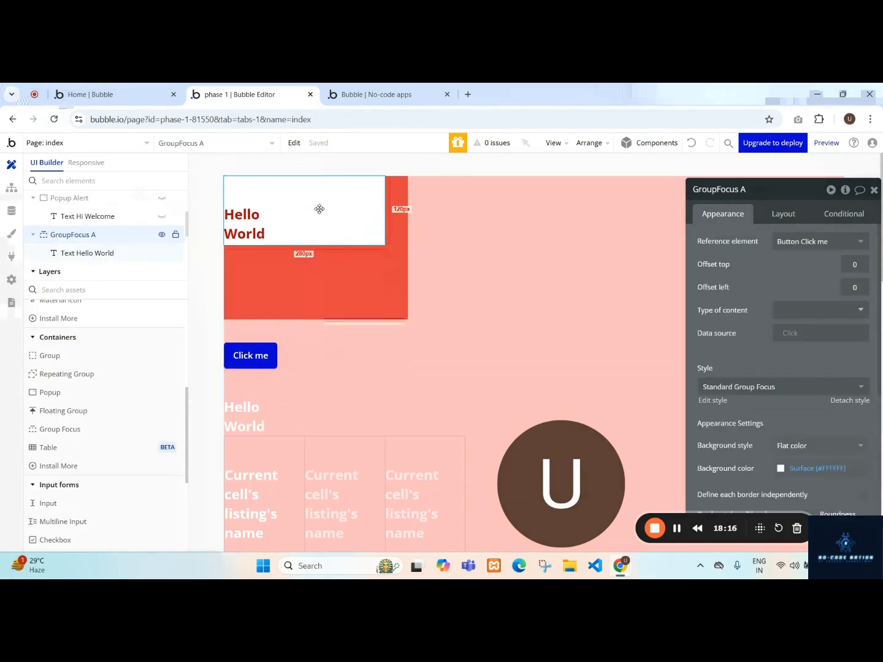
pyautogui.click(327, 277)
pyautogui.scroll(-7, 328, 278)
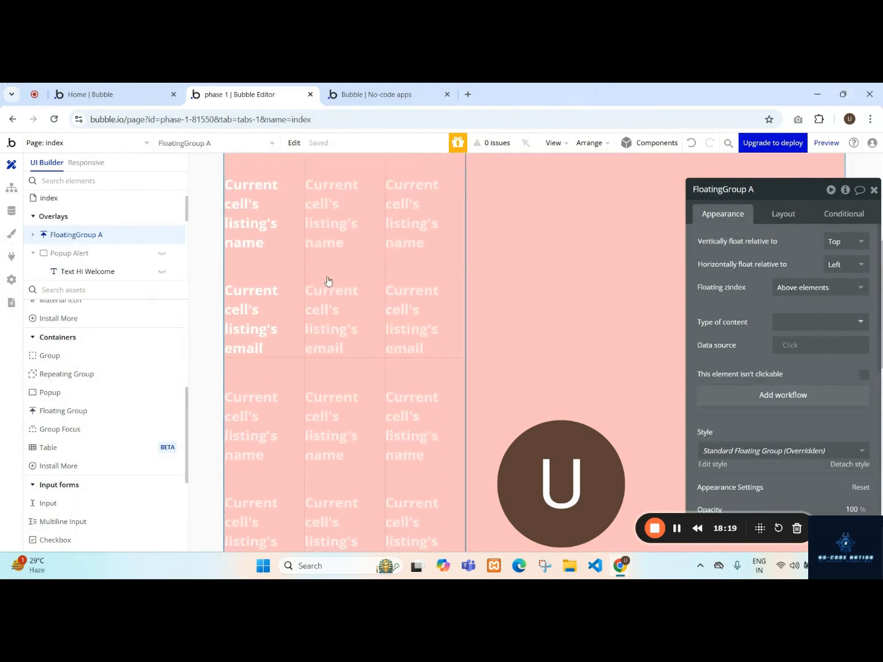
pyautogui.scroll(7, 328, 283)
# - Set GroupFocus A's type of content to listing and open its data source options
pyautogui.click(339, 223)
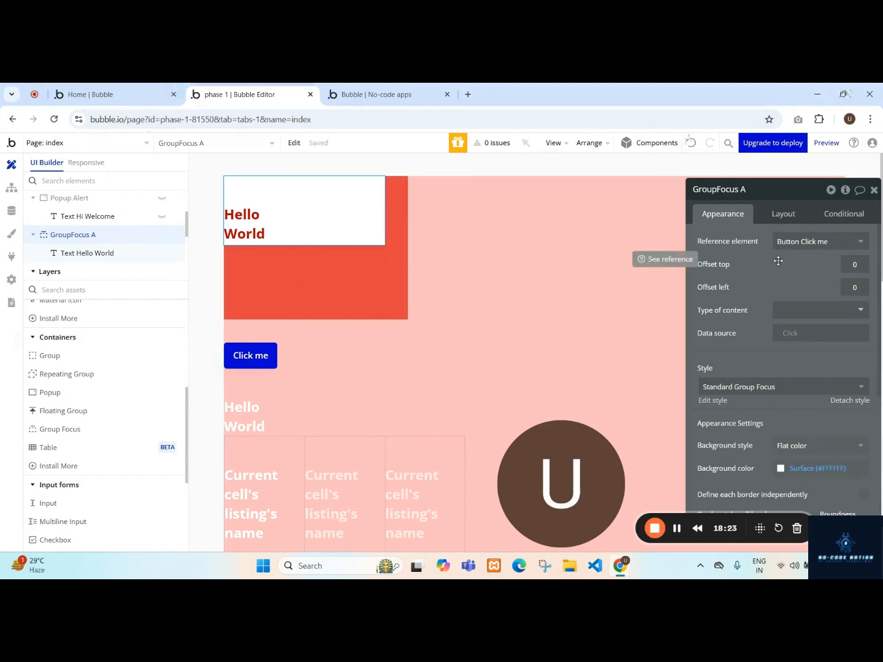
pyautogui.click(796, 312)
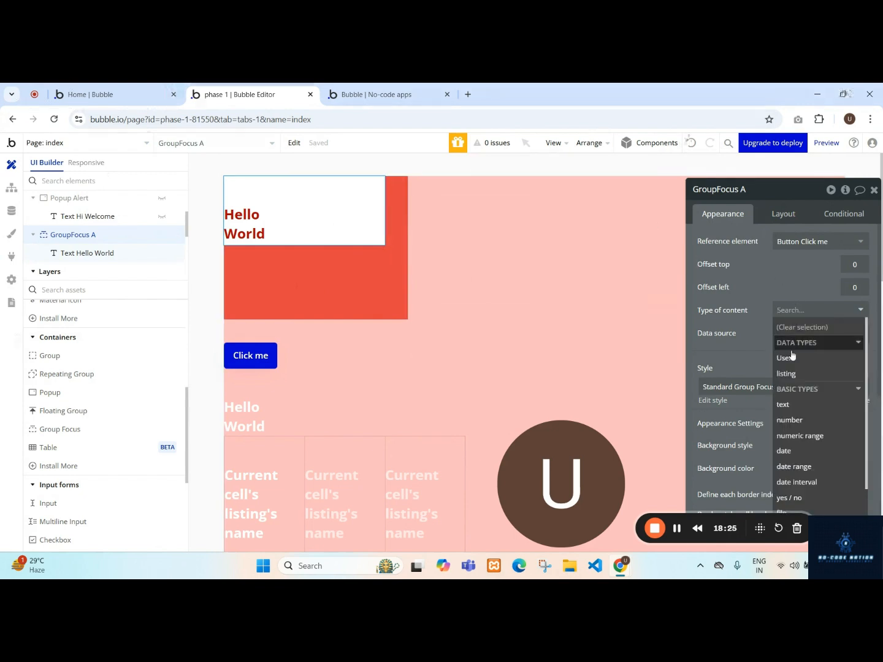
pyautogui.click(792, 368)
pyautogui.click(791, 333)
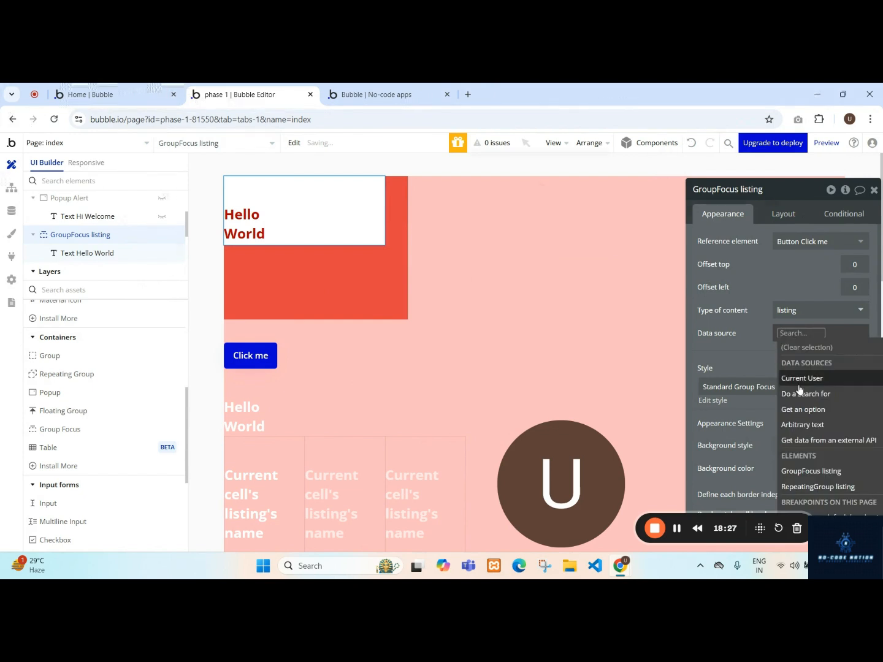